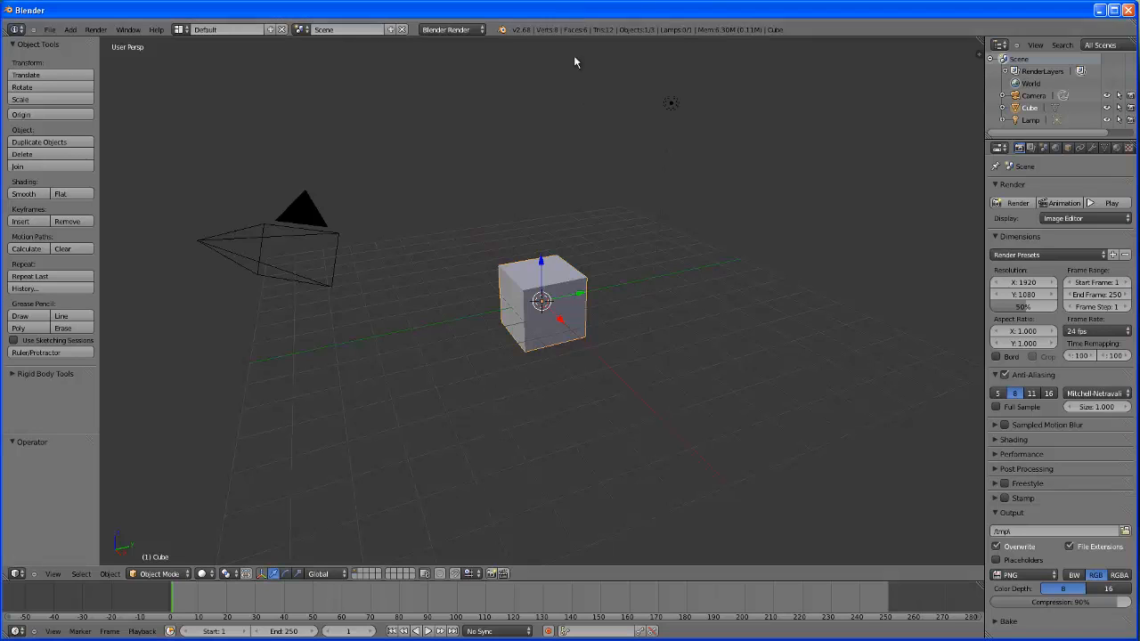
Delete the default cube and add a UV sphere mesh in its place.
{"action": "key", "text": "x"}
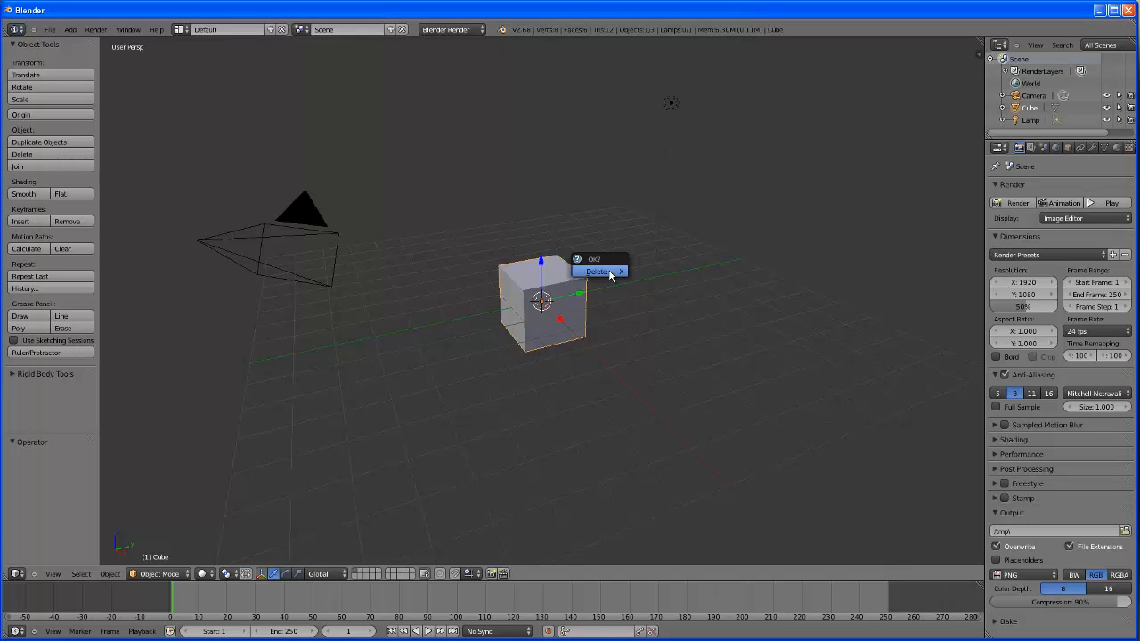
{"action": "left_click", "coordinate": [609, 274]}
{"action": "left_click", "coordinate": [95, 30]}
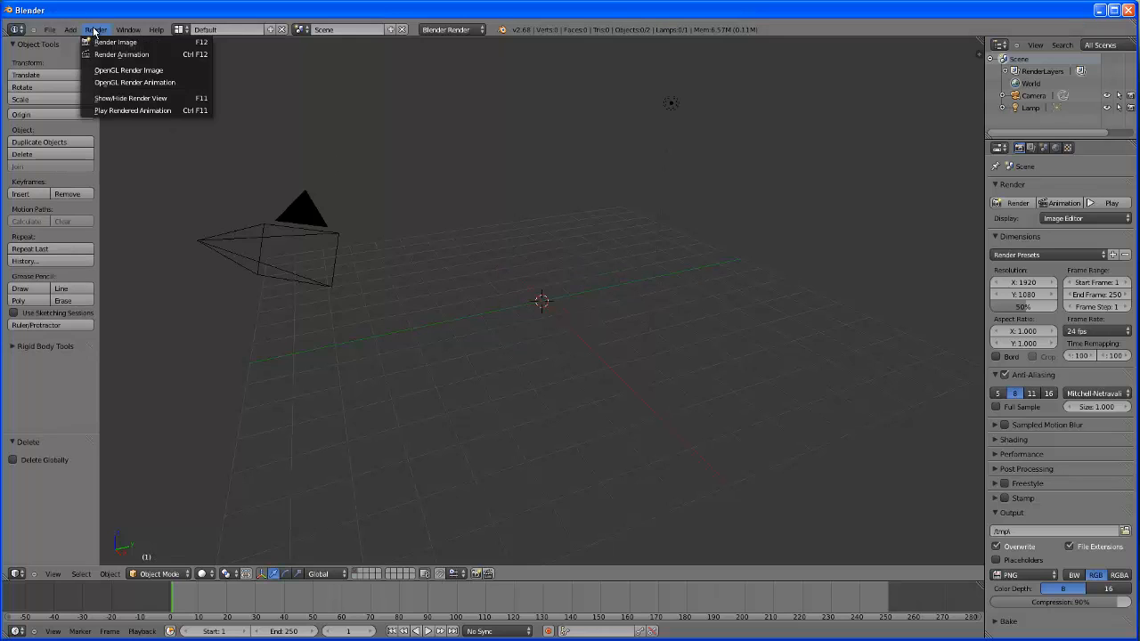
{"action": "left_click", "coordinate": [70, 30]}
{"action": "mouse_move", "coordinate": [98, 43]}
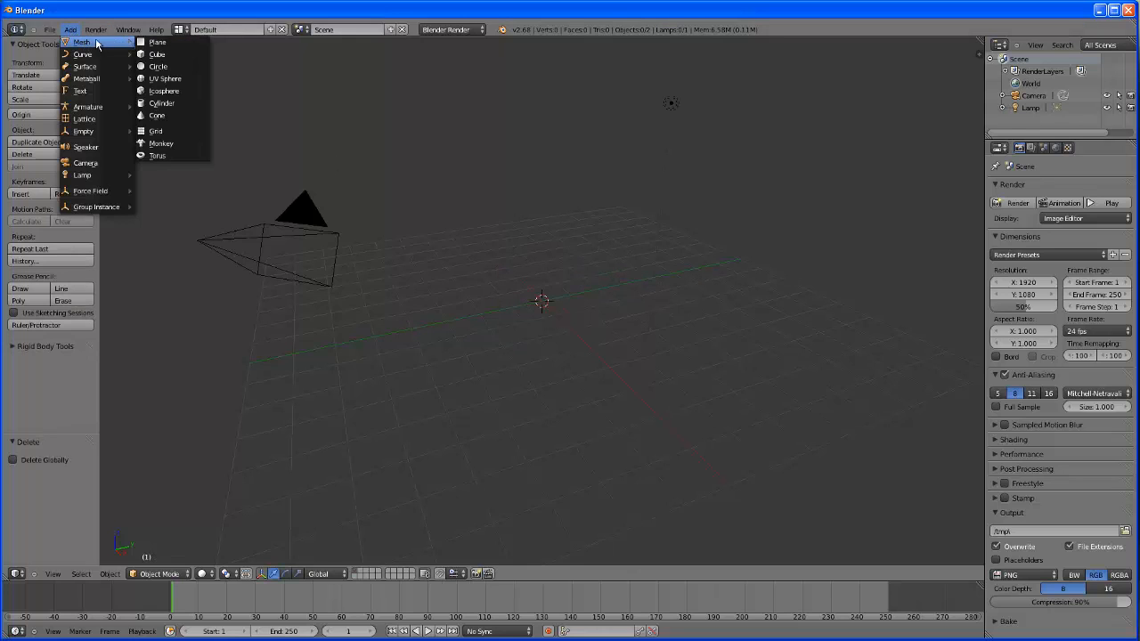
{"action": "left_click", "coordinate": [166, 79]}
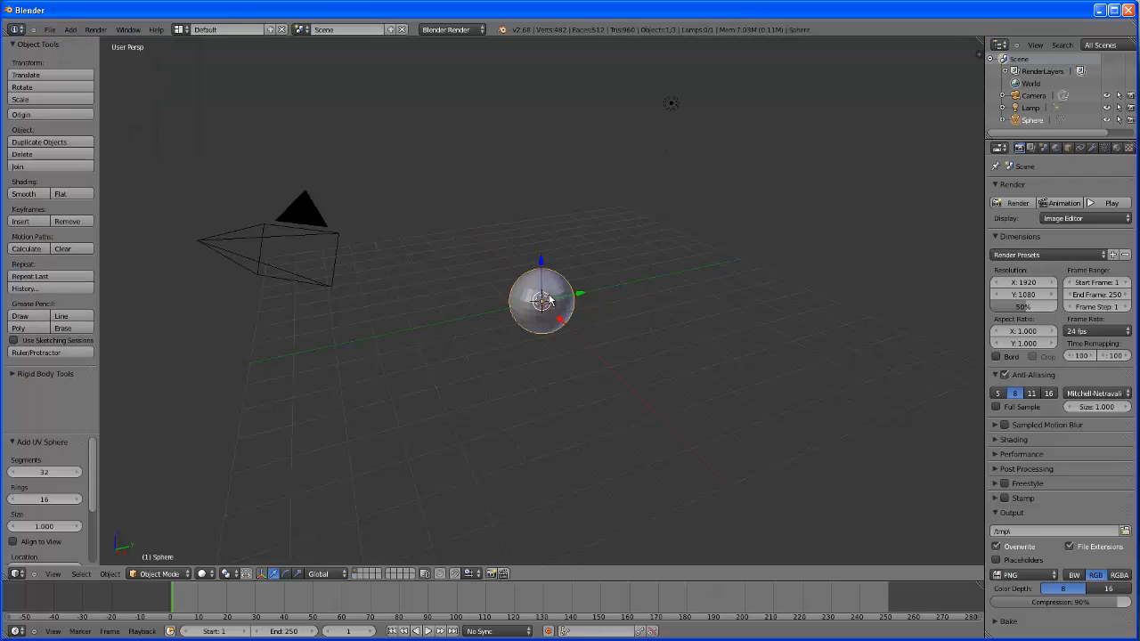
Scale the sphere up uniformly by a factor of about 1.606.
{"action": "left_click", "coordinate": [297, 573]}
{"action": "scroll", "coordinate": [551, 325], "scroll_direction": "up", "scroll_amount": 2}
{"action": "scroll", "coordinate": [551, 321], "scroll_direction": "up", "scroll_amount": 1}
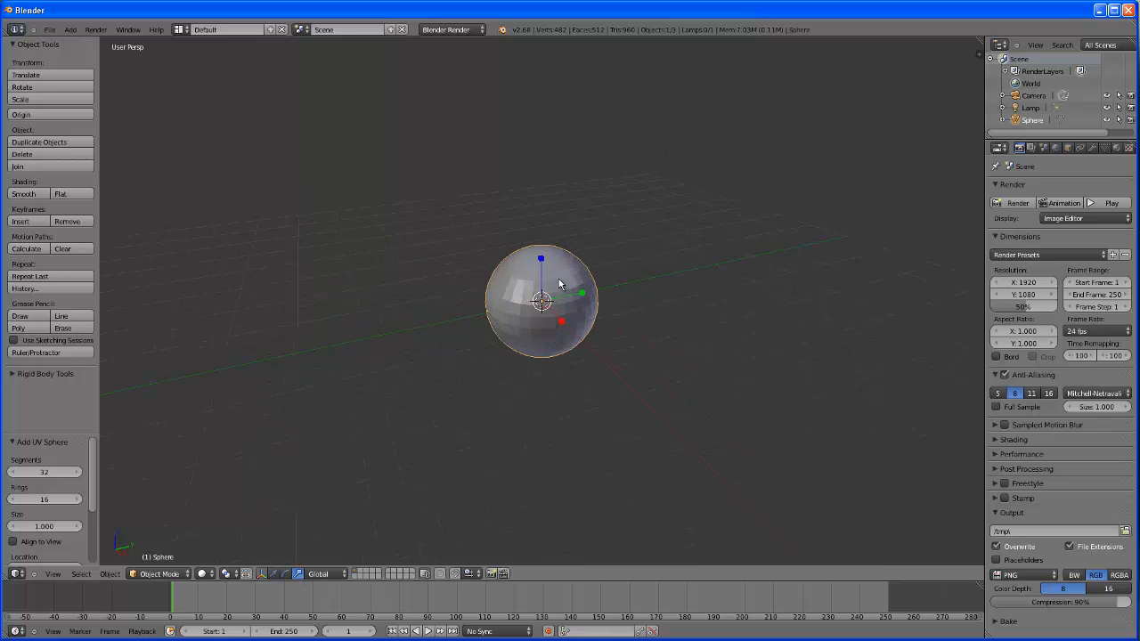
{"action": "left_click_drag", "start_coordinate": [548, 293], "coordinate": [552, 294]}
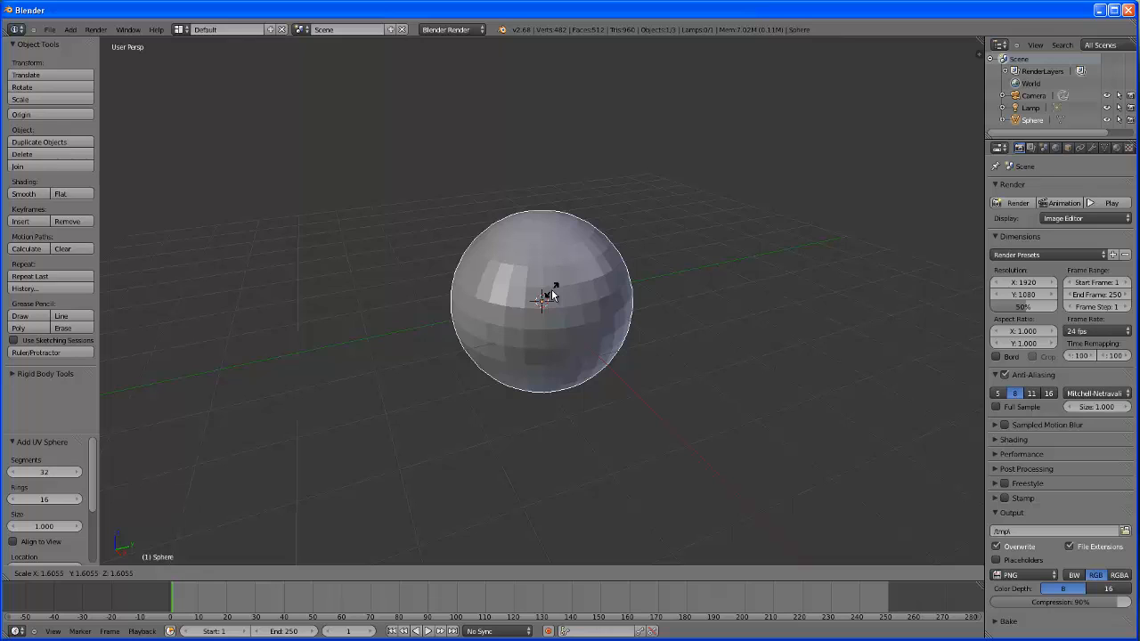
{"action": "left_click_drag", "start_coordinate": [550, 294], "coordinate": [551, 294]}
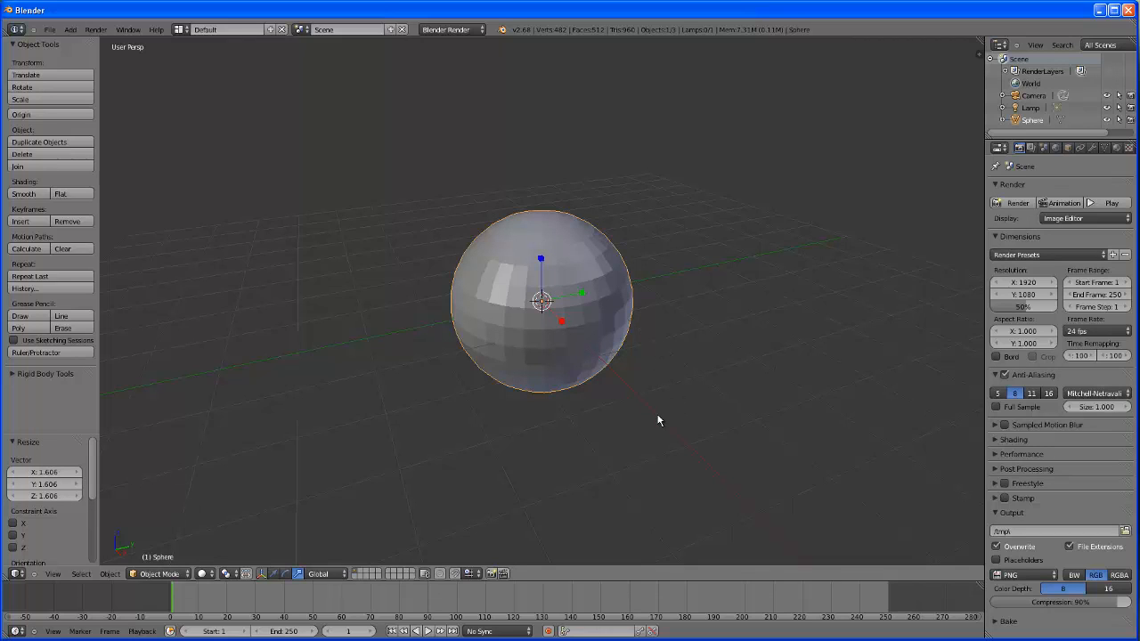
Stretch the sphere along the X axis by a factor of about 1.77 to form an ellipsoid.
{"action": "middle_click_drag", "start_coordinate": [659, 383], "coordinate": [630, 470]}
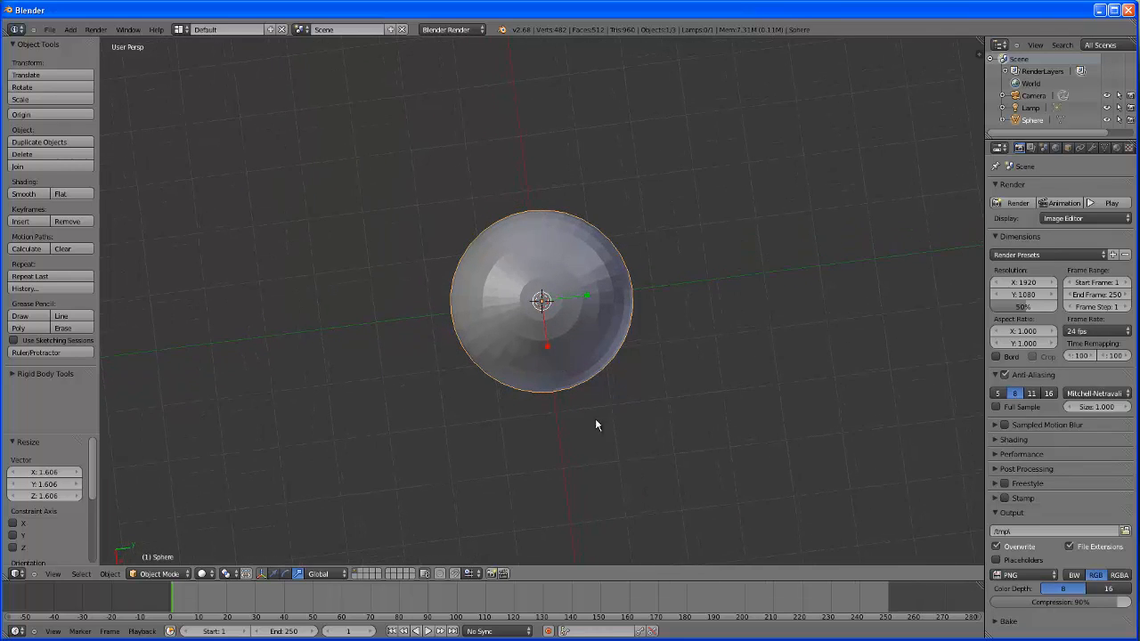
{"action": "middle_click_drag", "start_coordinate": [596, 425], "coordinate": [587, 383]}
{"action": "key", "text": "s"}
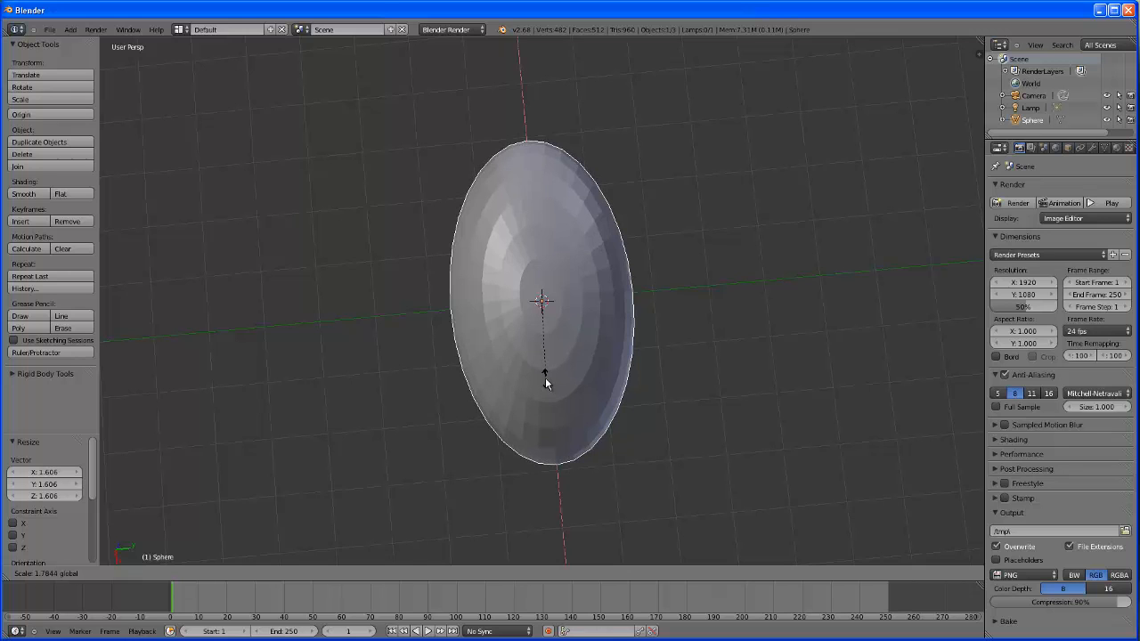
{"action": "left_click", "coordinate": [545, 377]}
{"action": "middle_click_drag", "start_coordinate": [687, 443], "coordinate": [739, 366]}
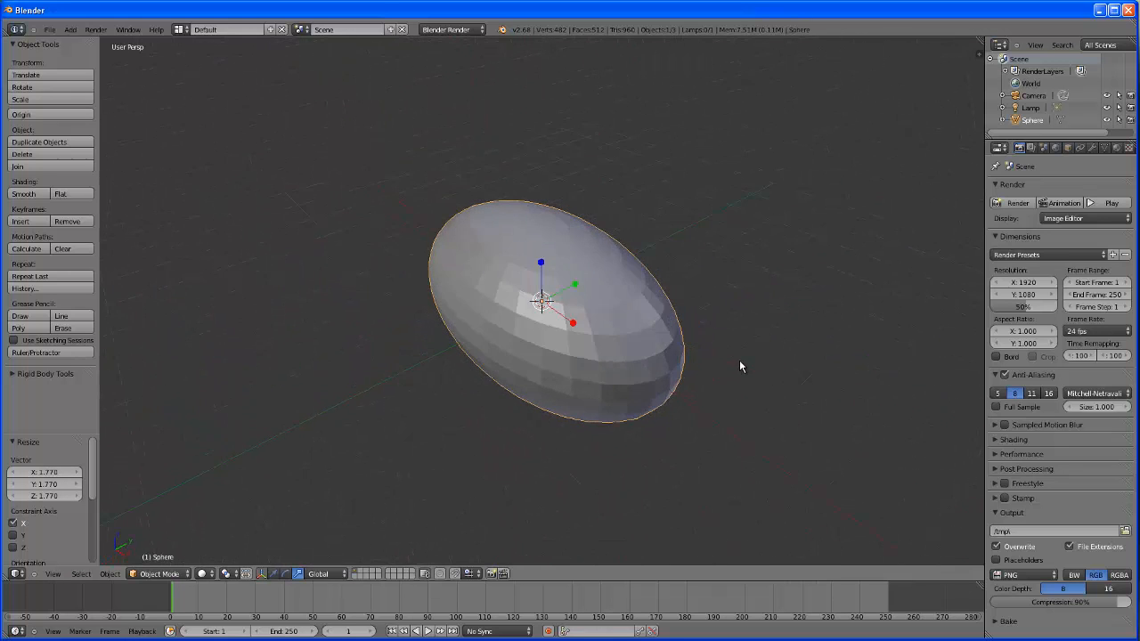
Put the ellipsoid in Edit Mode in front view, with nothing selected and the mesh shown as wireframe.
{"action": "key", "text": "KP_1"}
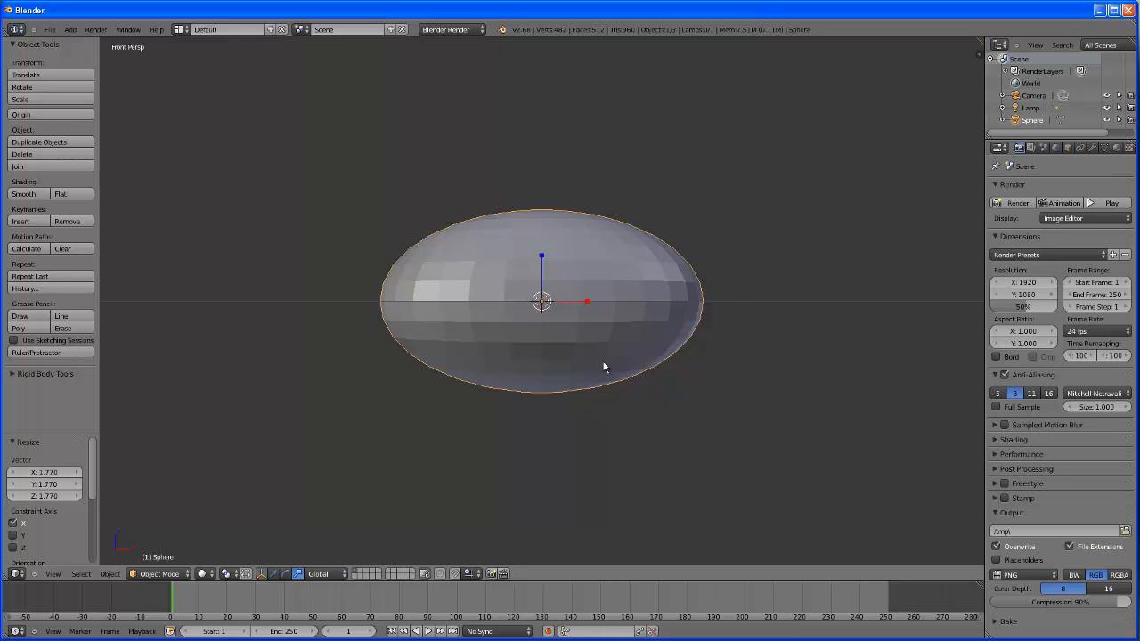
{"action": "left_click", "coordinate": [160, 574]}
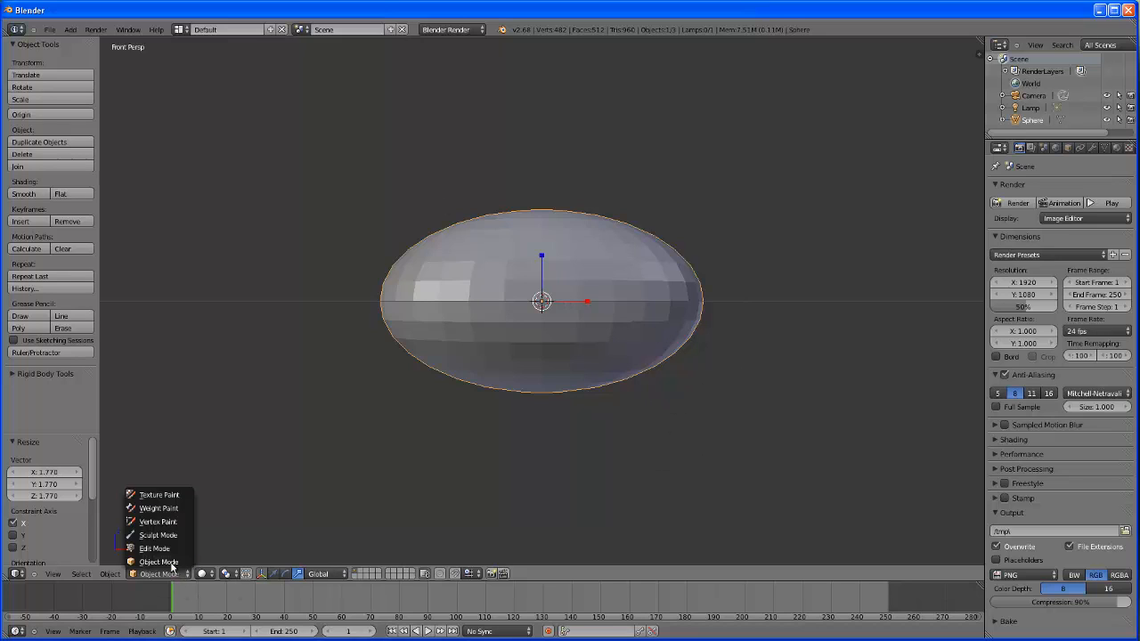
{"action": "left_click", "coordinate": [167, 553]}
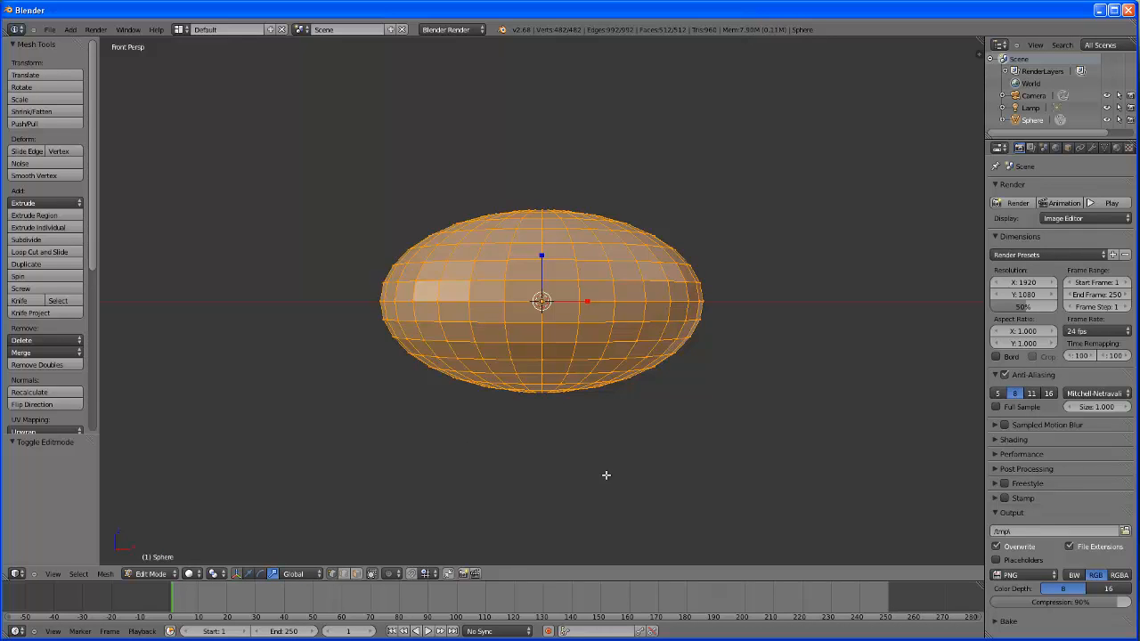
{"action": "key", "text": "a"}
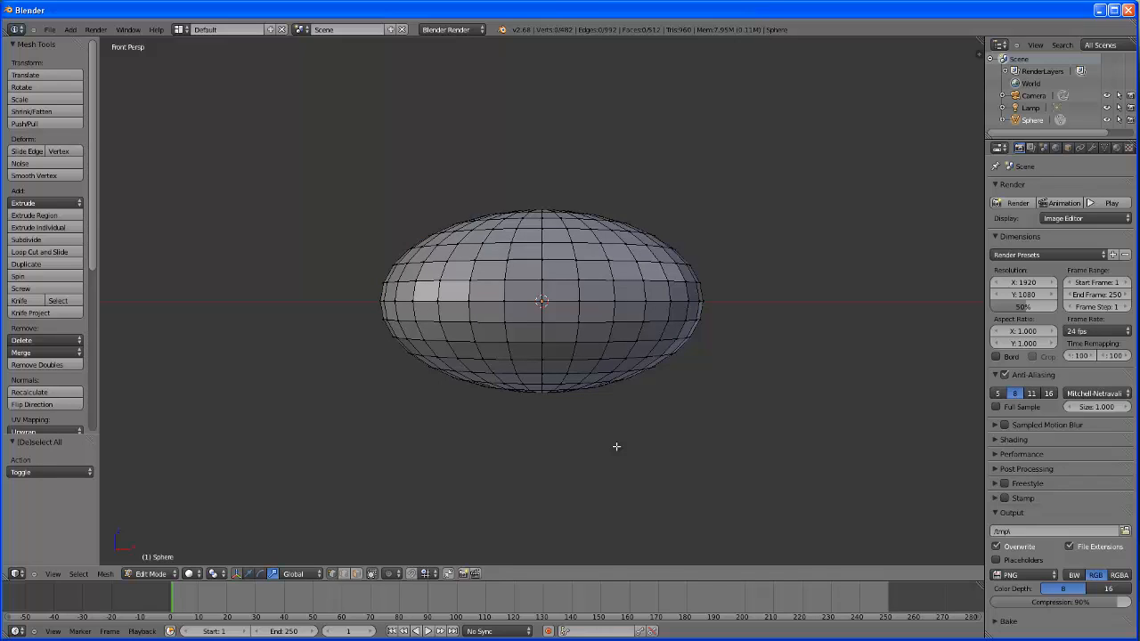
{"action": "key", "text": "z"}
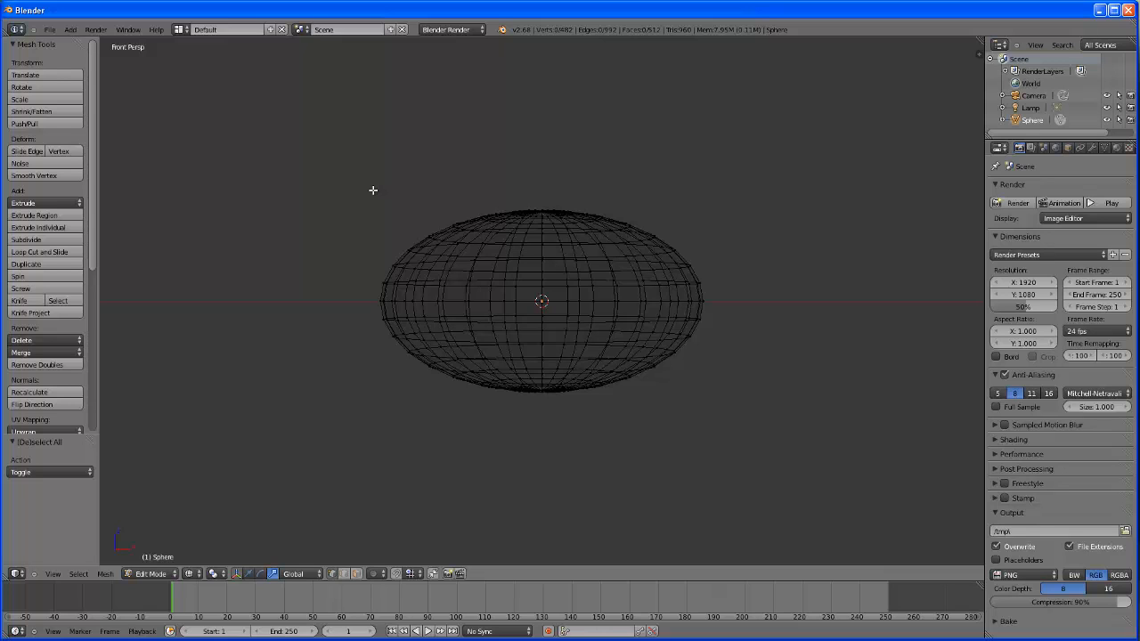
{"action": "key", "text": "b"}
{"action": "left_click_drag", "start_coordinate": [304, 156], "coordinate": [800, 326]}
{"action": "middle_click_drag", "start_coordinate": [782, 360], "coordinate": [640, 358]}
{"action": "key", "text": "s"}
{"action": "key", "text": "shift+z"}
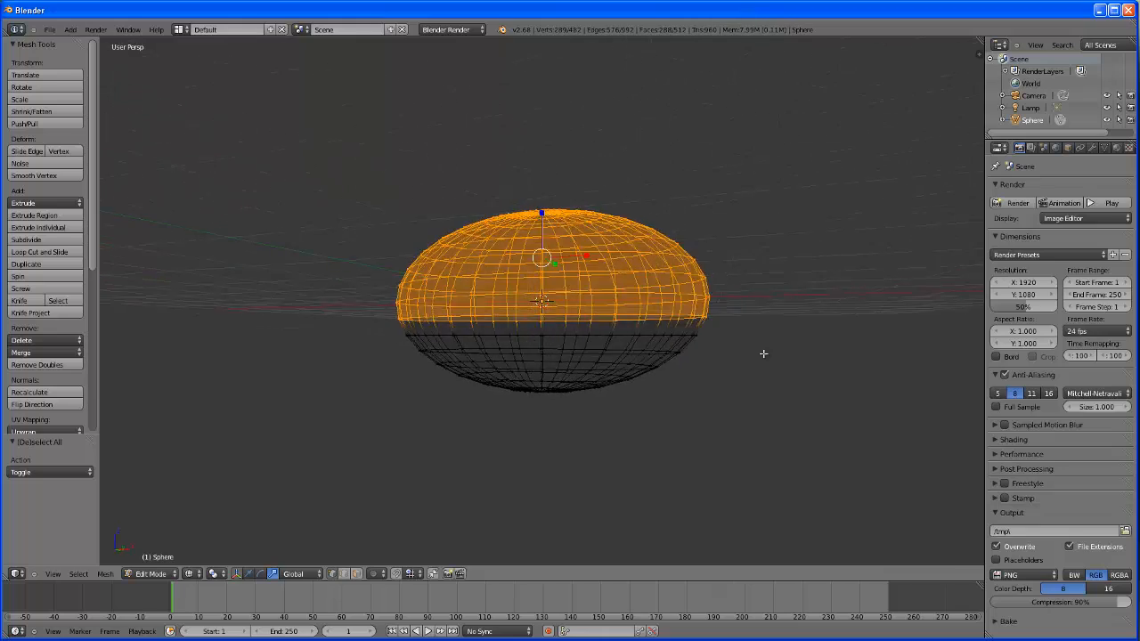
{"action": "middle_click_drag", "start_coordinate": [779, 364], "coordinate": [783, 365]}
{"action": "key", "text": "a"}
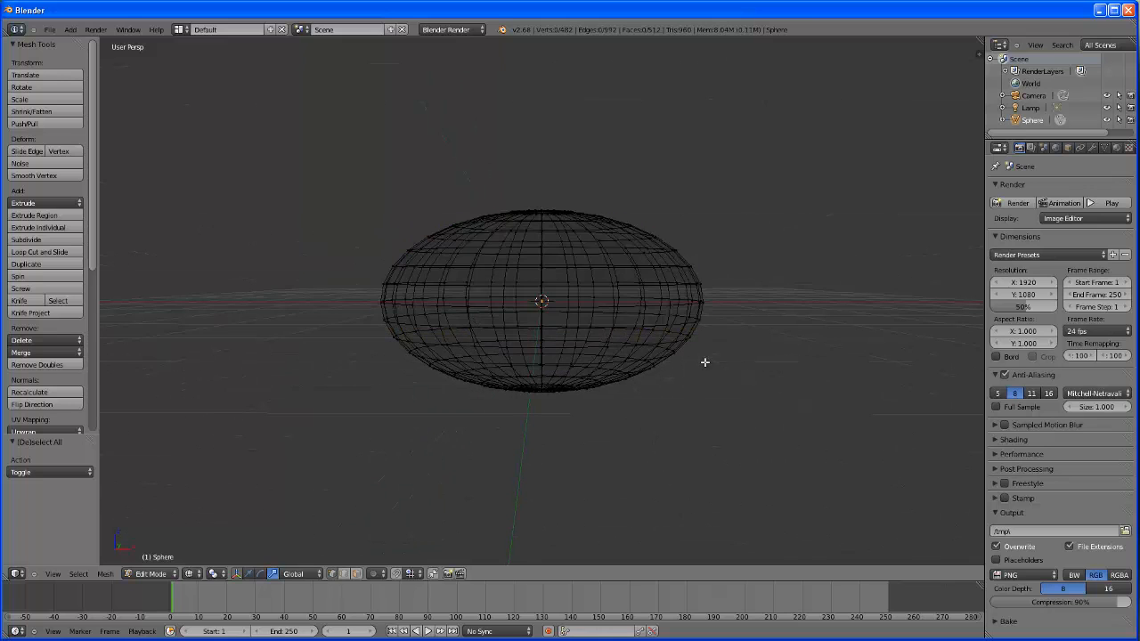
{"action": "middle_click_drag", "start_coordinate": [720, 392], "coordinate": [720, 388]}
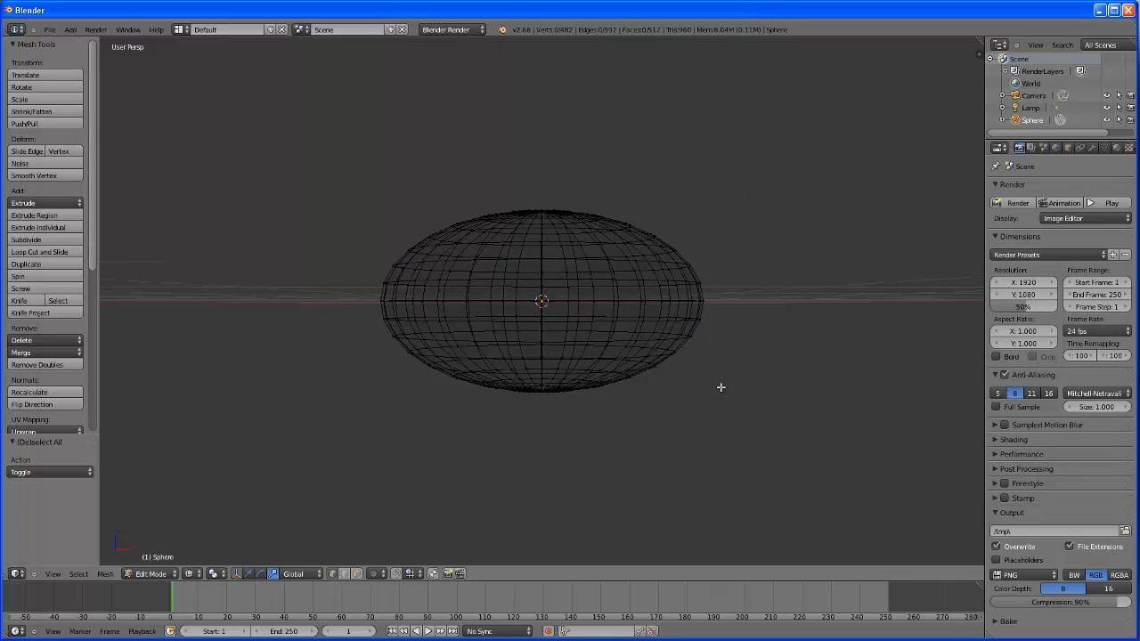
{"action": "key", "text": "KP_1"}
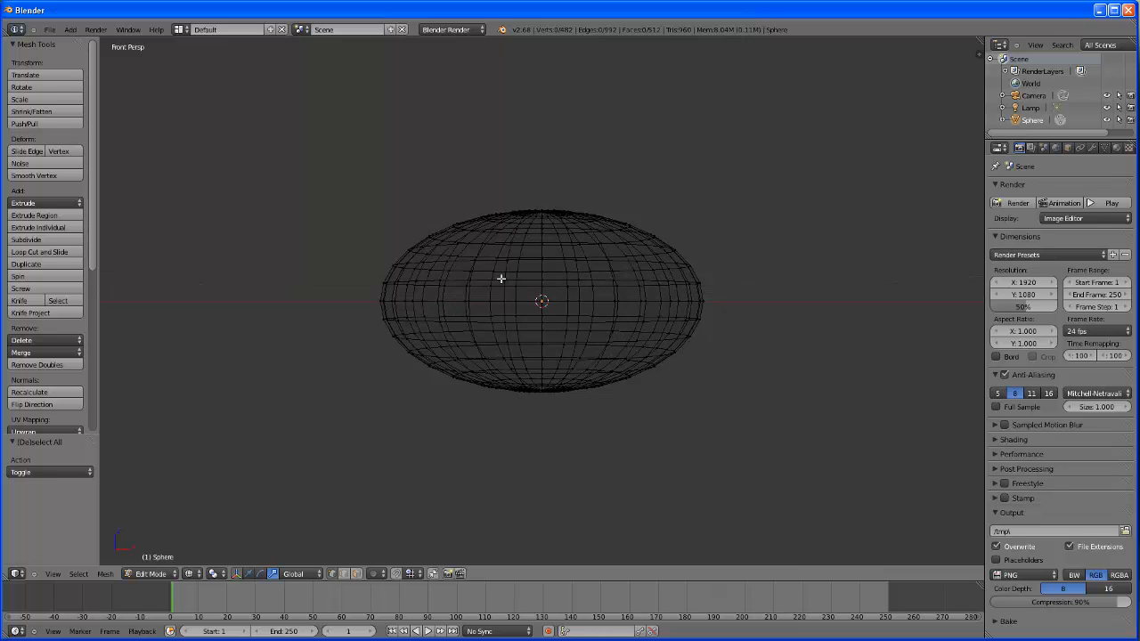
Move the entire ellipsoid mesh up along Z by about 0.306.
{"action": "key", "text": "a"}
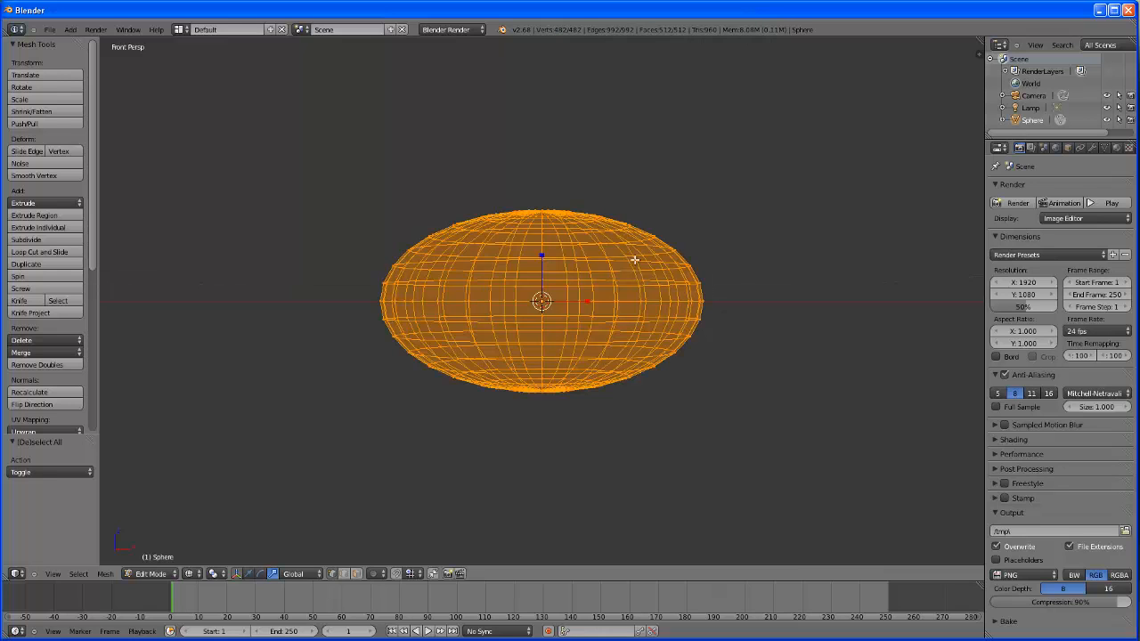
{"action": "left_click", "coordinate": [248, 574]}
{"action": "left_click_drag", "start_coordinate": [541, 265], "coordinate": [541, 240]}
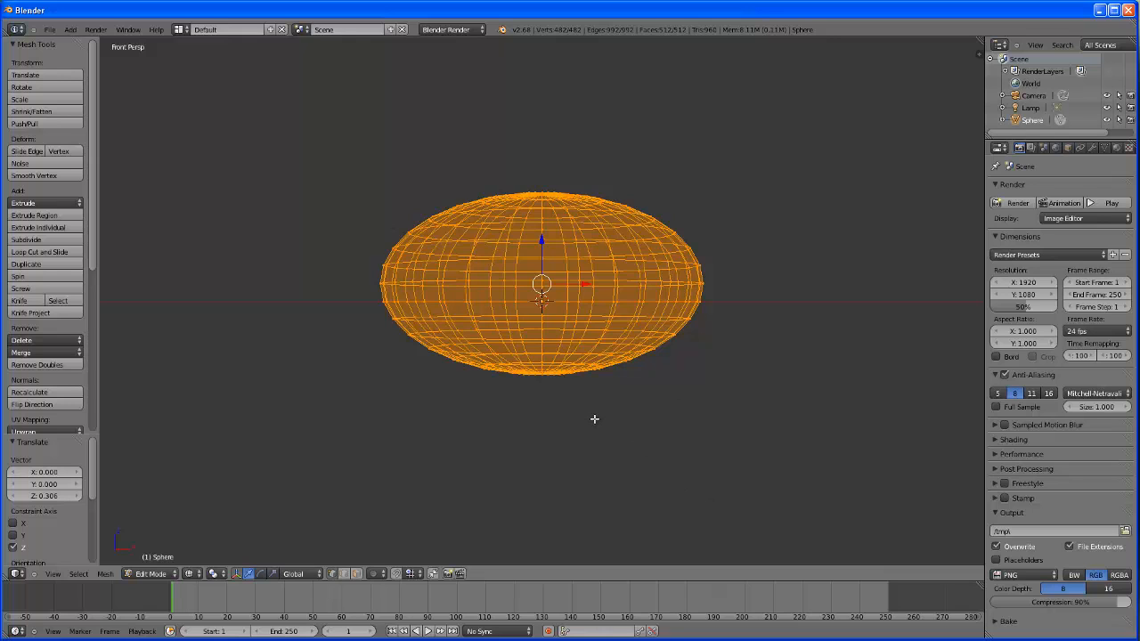
Delete the faces of the ellipsoid's upper part down to the X axis line, leaving an open bowl.
{"action": "key", "text": "a"}
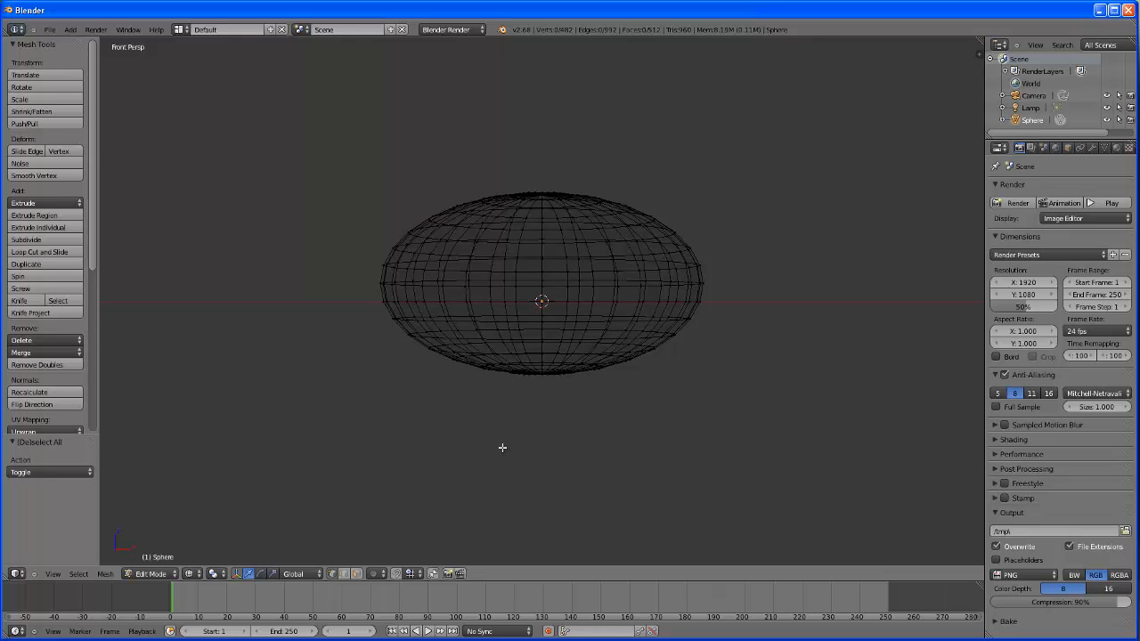
{"action": "key", "text": "b"}
{"action": "left_click_drag", "start_coordinate": [346, 140], "coordinate": [787, 309]}
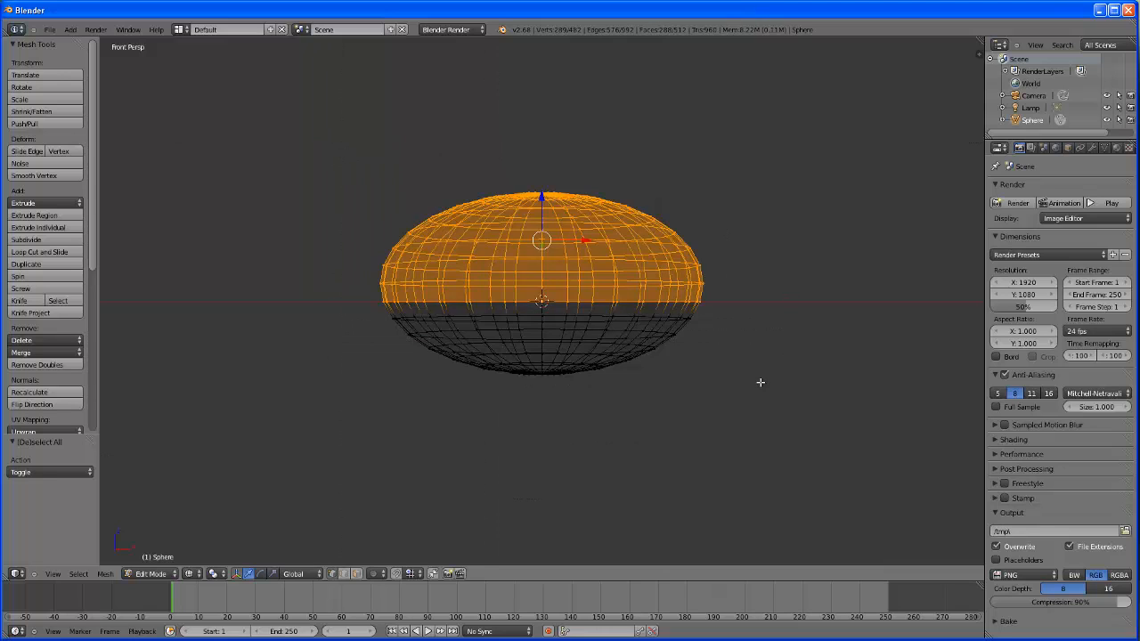
{"action": "key", "text": "x"}
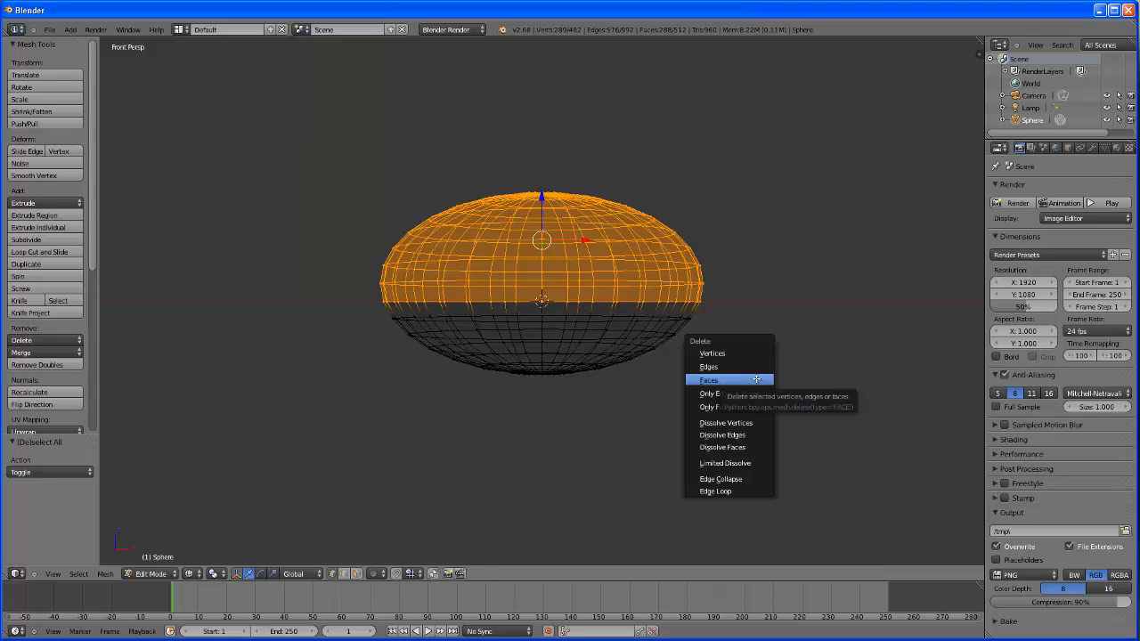
{"action": "left_click", "coordinate": [709, 380]}
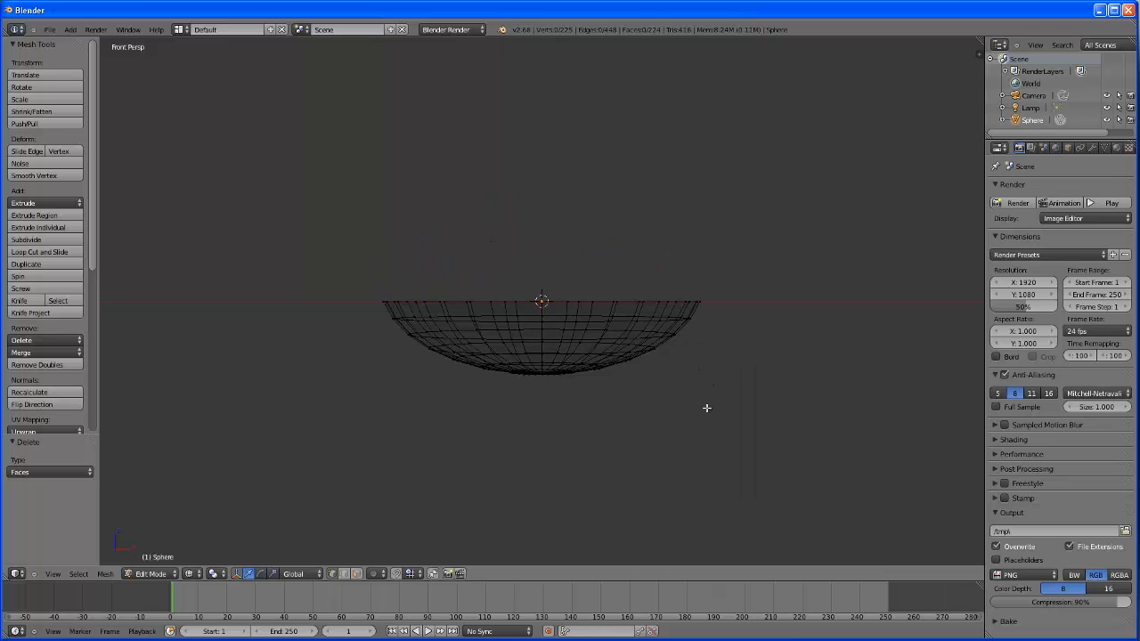
Switch back to solid shading and raise the whole bowl along Z by about 1.014.
{"action": "mouse_move", "coordinate": [705, 407]}
{"action": "middle_mouse_down"}
{"action": "mouse_move", "coordinate": [651, 450]}
{"action": "mouse_move", "coordinate": [689, 400]}
{"action": "mouse_move", "coordinate": [691, 414]}
{"action": "middle_mouse_up"}
{"action": "key", "text": "z"}
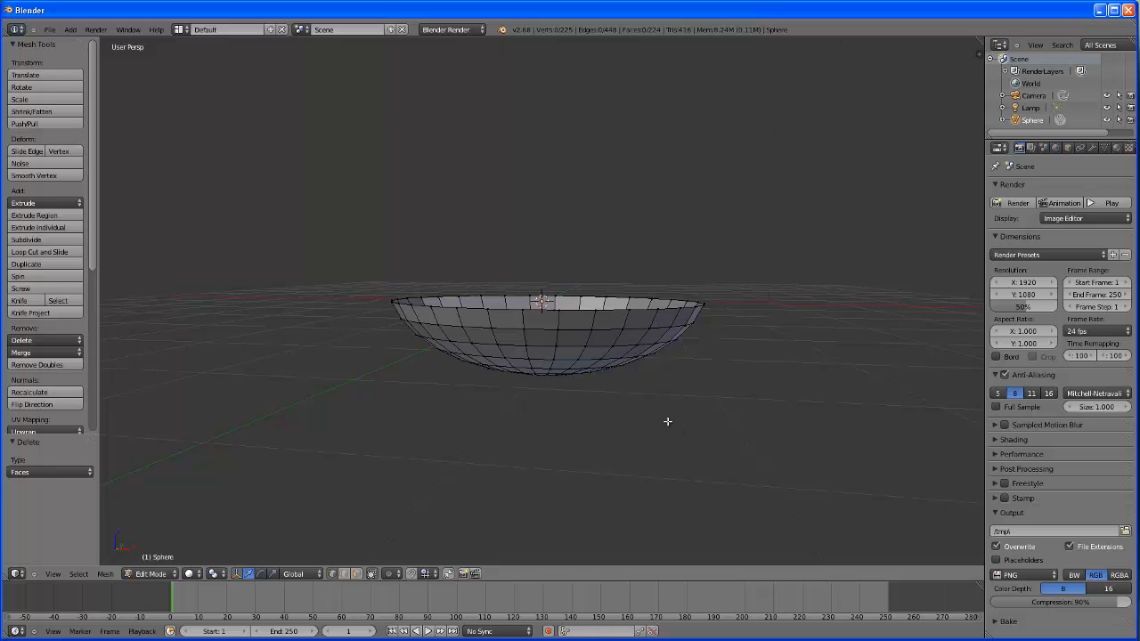
{"action": "key", "text": "a"}
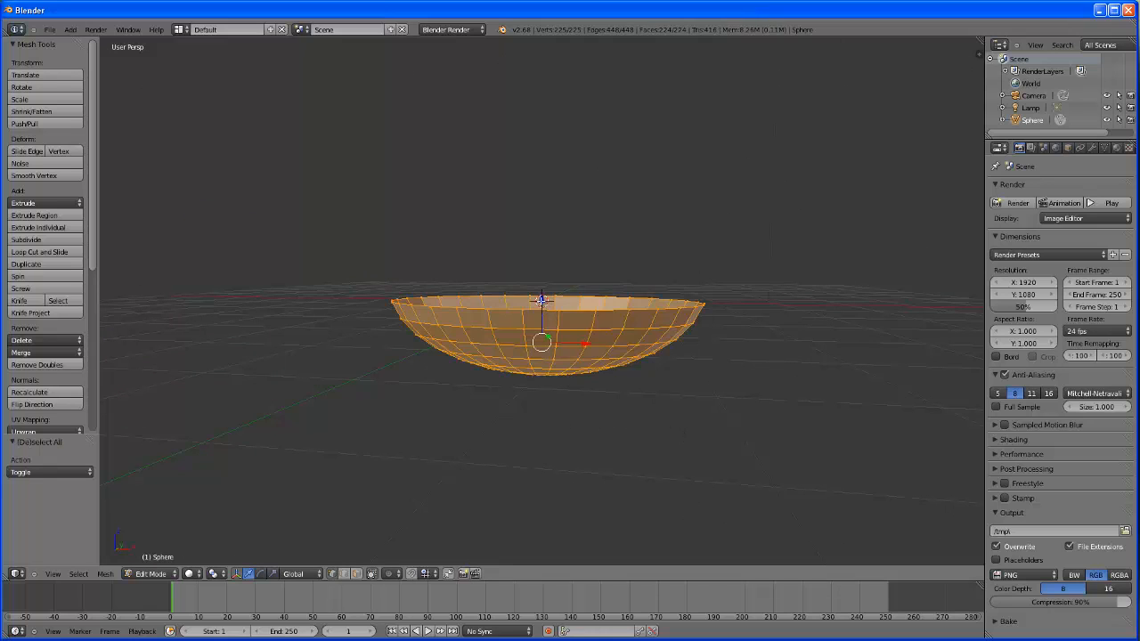
{"action": "key", "text": "g"}
{"action": "key", "text": "z"}
{"action": "left_click", "coordinate": [567, 341]}
Flatten the bowl along Z in two scaling passes, the second by a factor of about 0.861.
{"action": "middle_click_drag", "start_coordinate": [605, 437], "coordinate": [648, 396]}
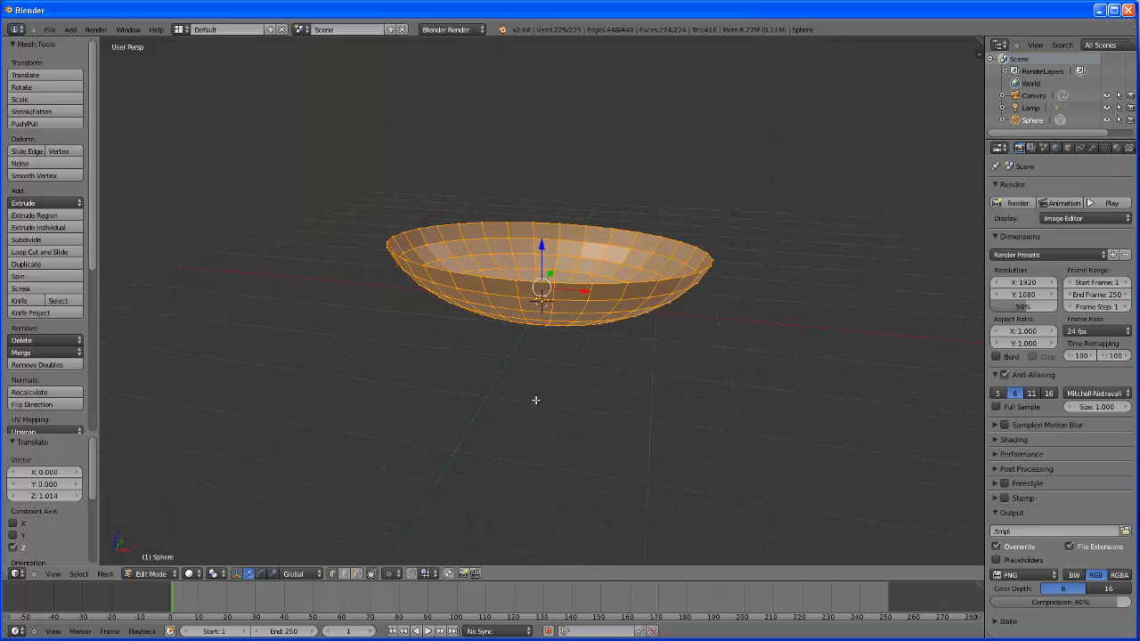
{"action": "left_click", "coordinate": [273, 574]}
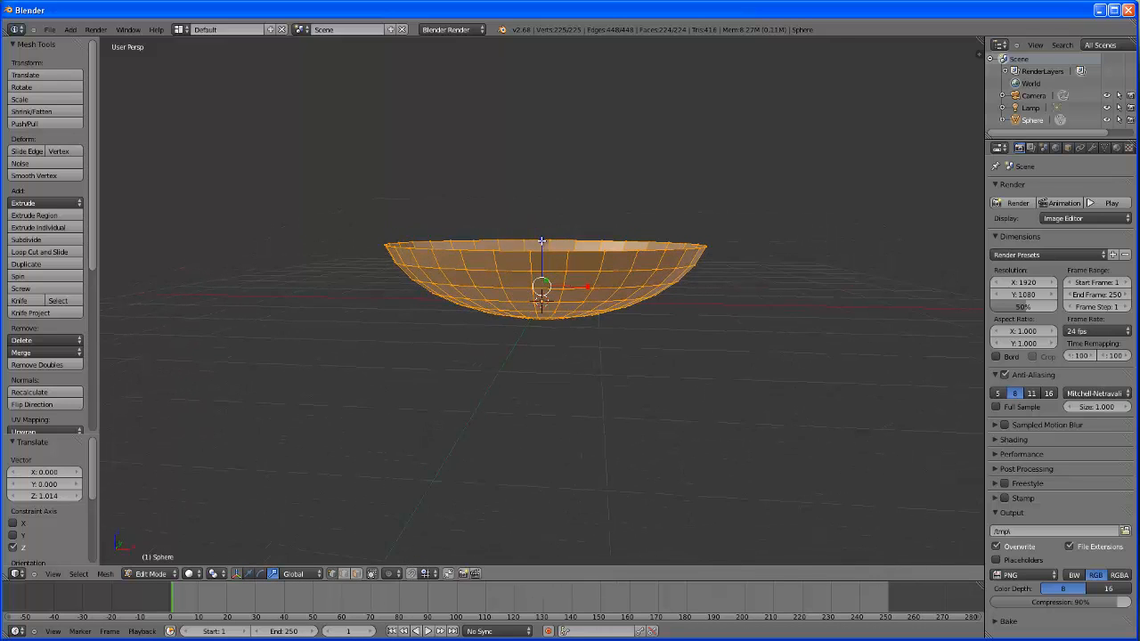
{"action": "left_click_drag", "start_coordinate": [541, 240], "coordinate": [541, 264]}
{"action": "mouse_move", "coordinate": [631, 374]}
{"action": "middle_mouse_down"}
{"action": "mouse_move", "coordinate": [614, 356]}
{"action": "mouse_move", "coordinate": [585, 376]}
{"action": "mouse_move", "coordinate": [572, 403]}
{"action": "mouse_move", "coordinate": [631, 402]}
{"action": "mouse_move", "coordinate": [654, 364]}
{"action": "mouse_move", "coordinate": [585, 428]}
{"action": "mouse_move", "coordinate": [633, 392]}
{"action": "mouse_move", "coordinate": [633, 377]}
{"action": "middle_mouse_up"}
{"action": "left_click_drag", "start_coordinate": [540, 241], "coordinate": [541, 241]}
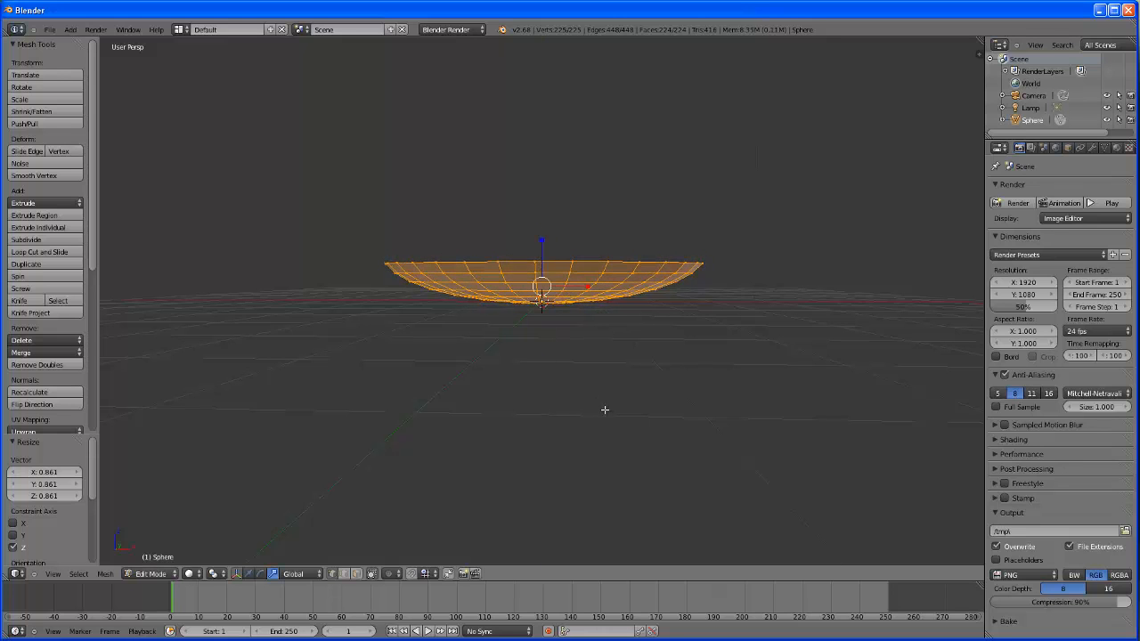
Extrude the whole bowl region in place and scale the extruded shell by about 1.148 to give the wall thickness.
{"action": "middle_click_drag", "start_coordinate": [605, 409], "coordinate": [623, 499]}
{"action": "middle_click_drag", "start_coordinate": [679, 428], "coordinate": [656, 396]}
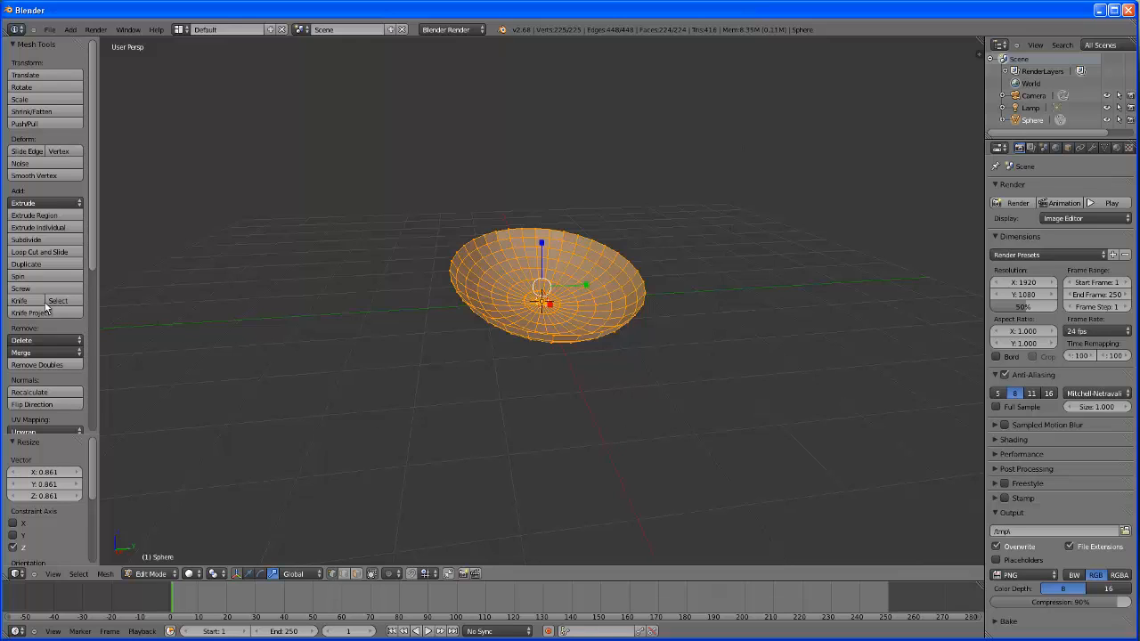
{"action": "left_click", "coordinate": [47, 216]}
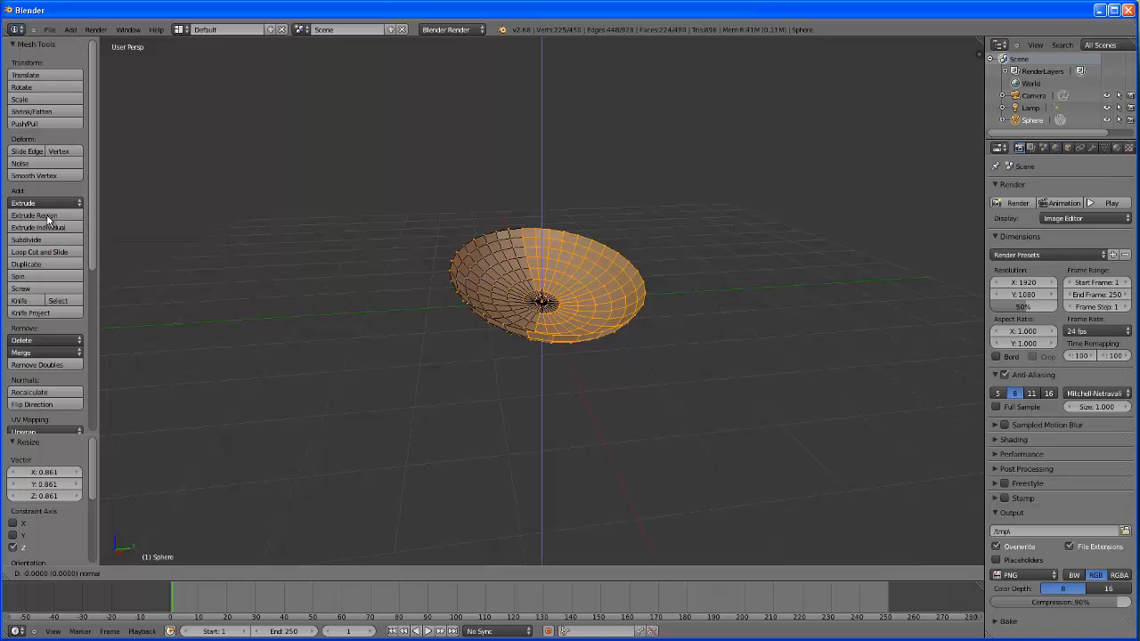
{"action": "left_click", "coordinate": [47, 220]}
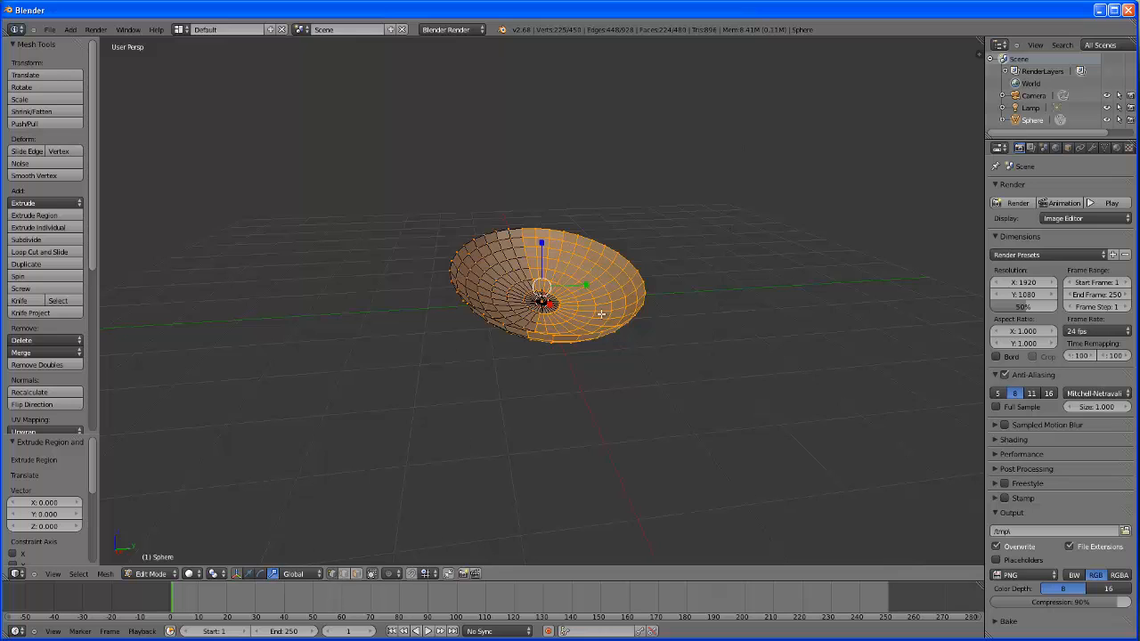
{"action": "key", "text": "s"}
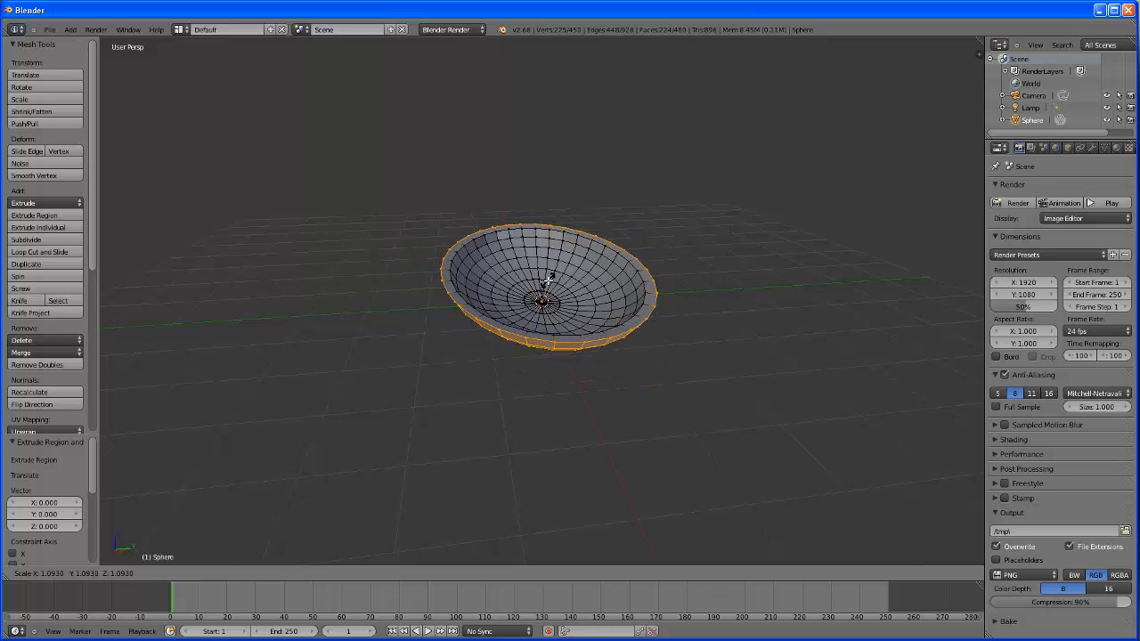
{"action": "left_click", "coordinate": [548, 281]}
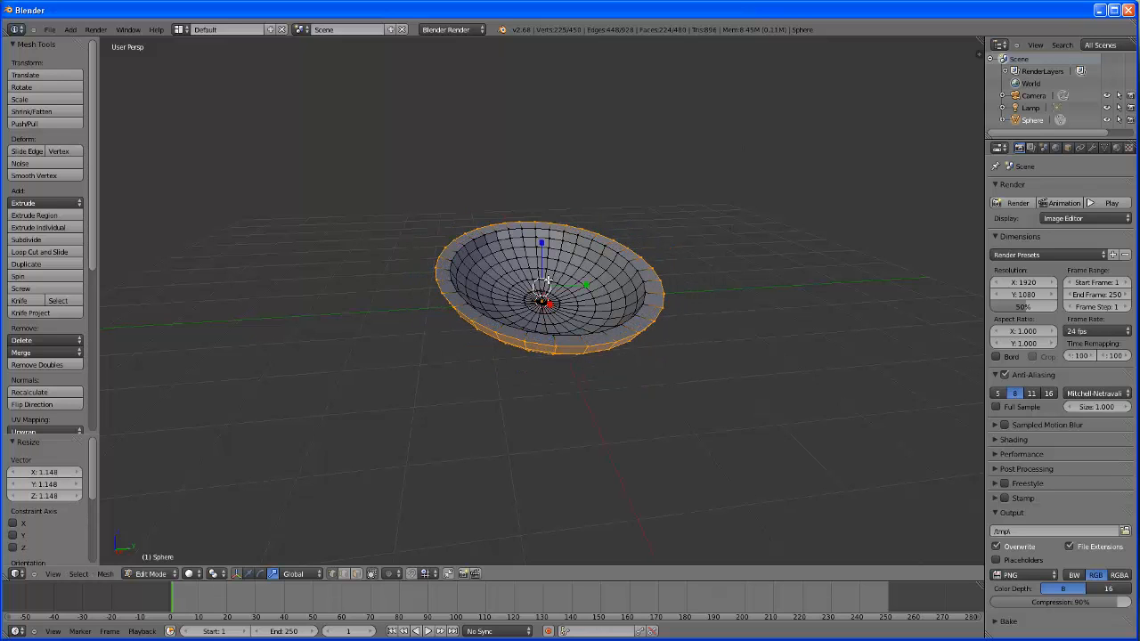
Fine-tune the scale of the extruded outer shell and deselect the whole mesh.
{"action": "key", "text": "s"}
{"action": "left_click", "coordinate": [548, 280]}
{"action": "mouse_move", "coordinate": [609, 427]}
{"action": "middle_mouse_down"}
{"action": "mouse_move", "coordinate": [588, 395]}
{"action": "mouse_move", "coordinate": [566, 438]}
{"action": "mouse_move", "coordinate": [577, 472]}
{"action": "mouse_move", "coordinate": [558, 392]}
{"action": "mouse_move", "coordinate": [644, 388]}
{"action": "mouse_move", "coordinate": [582, 447]}
{"action": "mouse_move", "coordinate": [543, 386]}
{"action": "mouse_move", "coordinate": [575, 382]}
{"action": "mouse_move", "coordinate": [590, 449]}
{"action": "mouse_move", "coordinate": [629, 348]}
{"action": "mouse_move", "coordinate": [593, 422]}
{"action": "mouse_move", "coordinate": [612, 417]}
{"action": "middle_mouse_up"}
{"action": "key", "text": "a"}
In right view, select the four outer wall faces beside the centre line in the bowl's top two face rows.
{"action": "key", "text": "KP_3"}
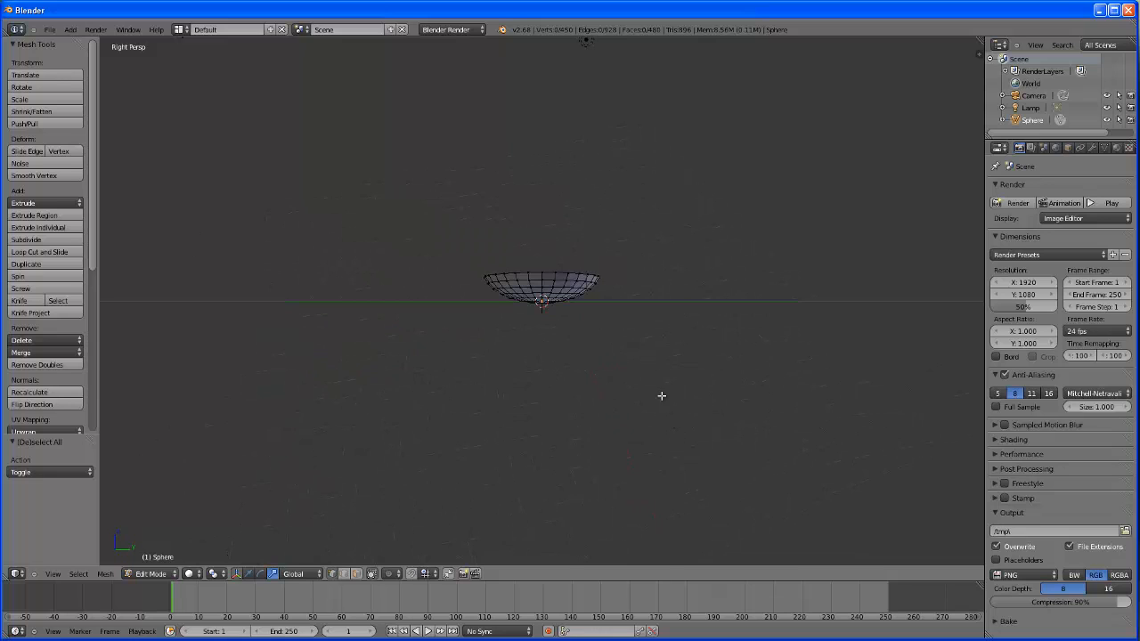
{"action": "scroll", "coordinate": [539, 329], "scroll_direction": "up", "scroll_amount": 3}
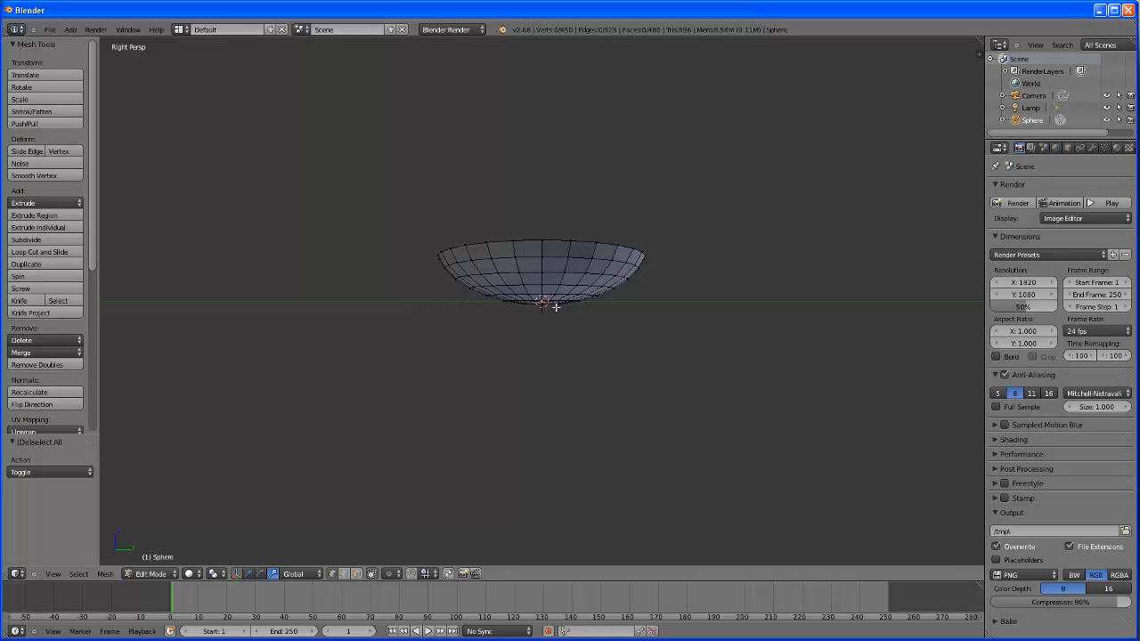
{"action": "right_click", "coordinate": [531, 252]}
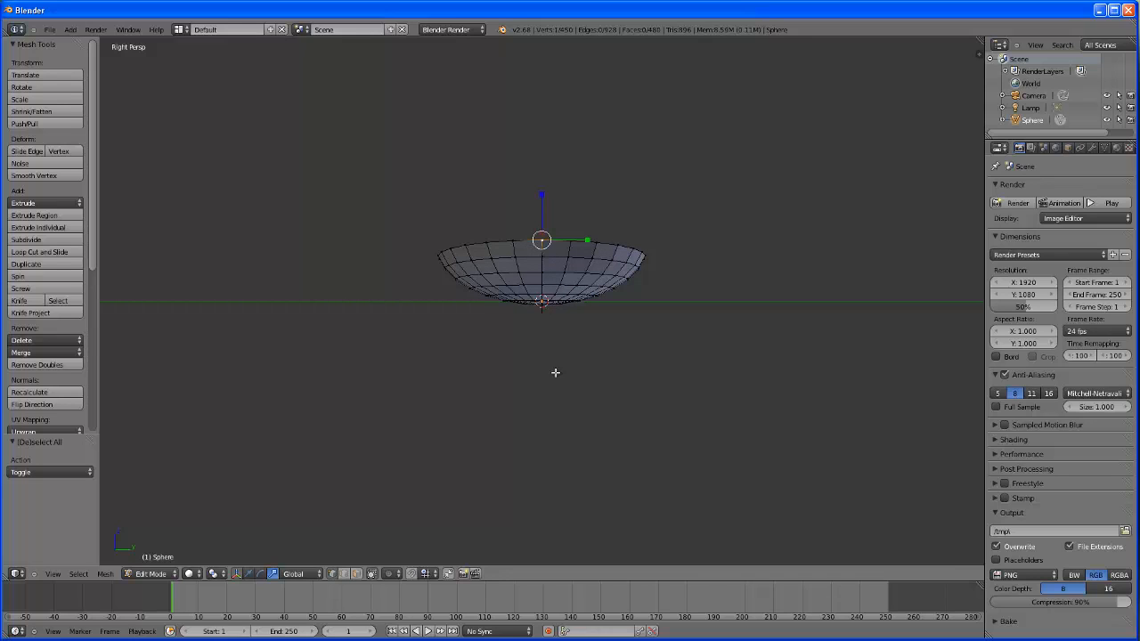
{"action": "left_click", "coordinate": [357, 573]}
{"action": "right_click", "coordinate": [528, 249]}
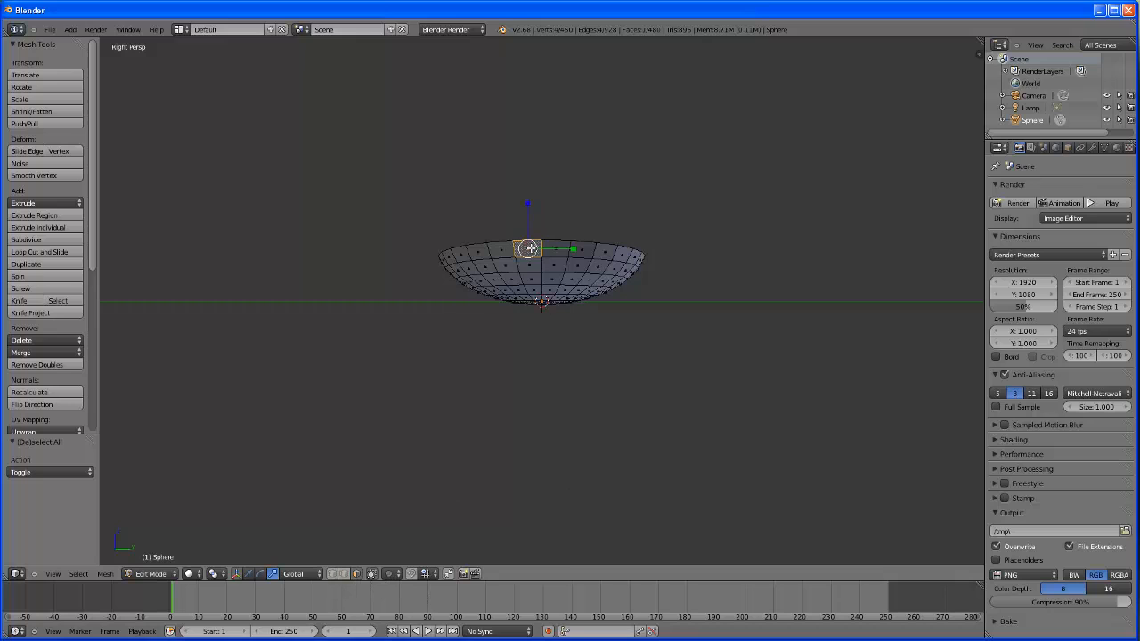
{"action": "right_click", "coordinate": [556, 251], "text": "shift"}
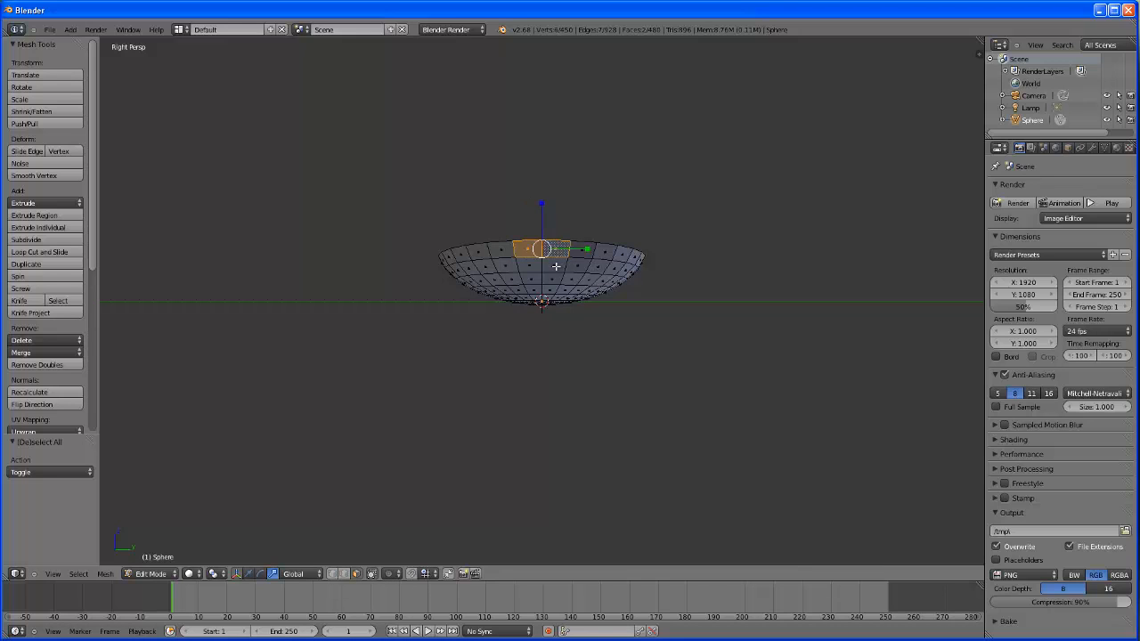
{"action": "right_click", "coordinate": [557, 266], "text": "shift"}
{"action": "right_click", "coordinate": [531, 266], "text": "shift"}
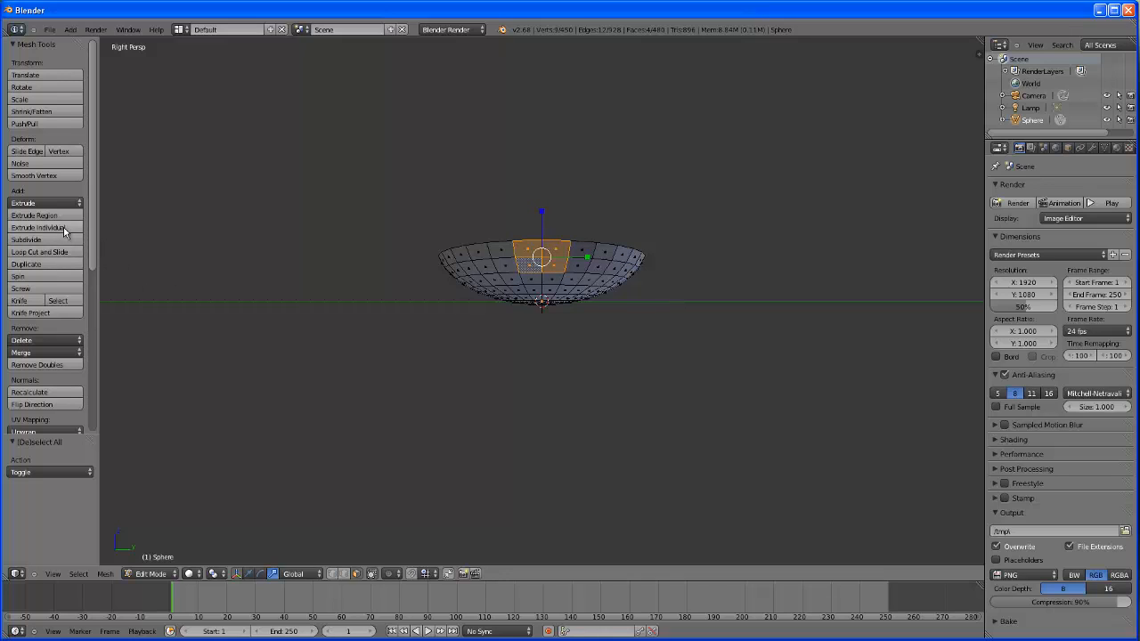
Try extruding the four selected faces as a region and as individual faces, undoing both attempts.
{"action": "left_click", "coordinate": [39, 217]}
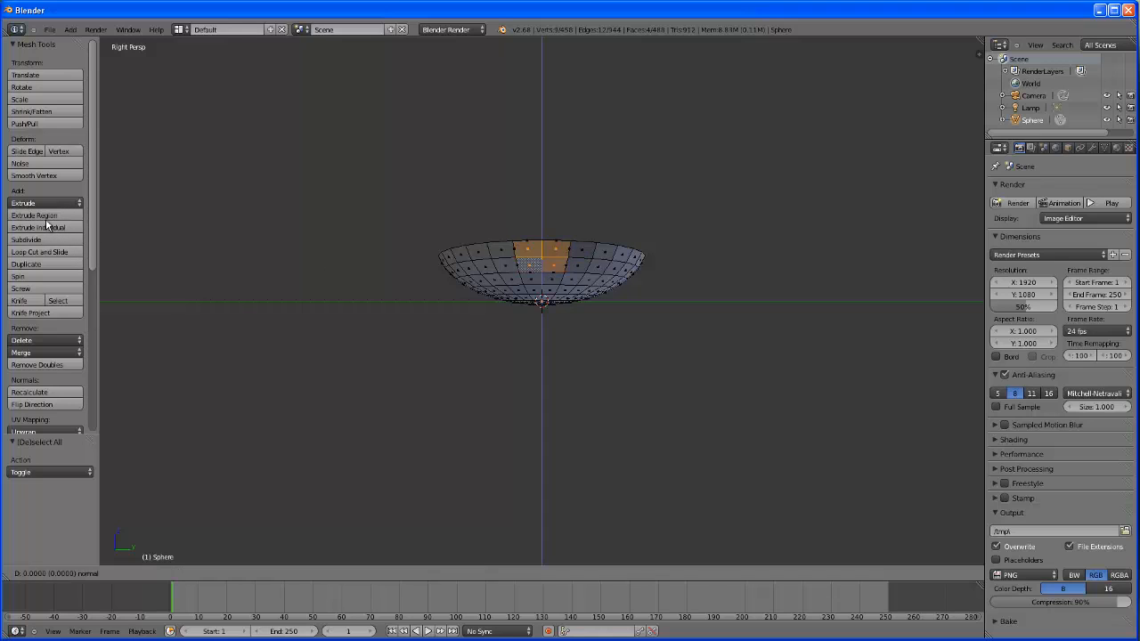
{"action": "left_click", "coordinate": [70, 274]}
{"action": "key", "text": "ctrl+z"}
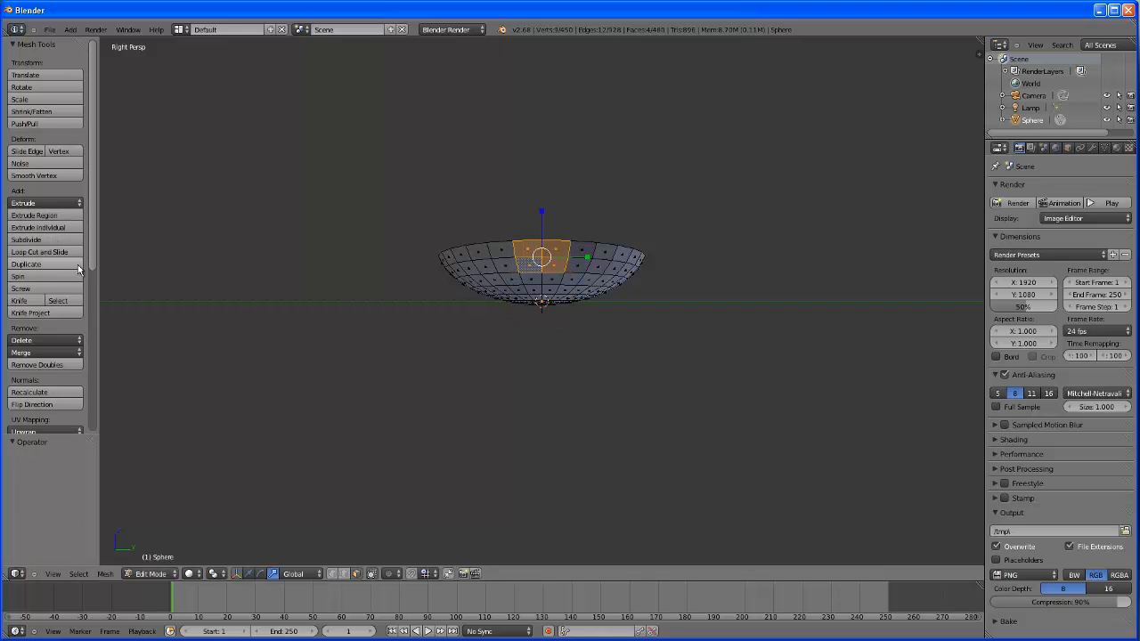
{"action": "left_click", "coordinate": [44, 227]}
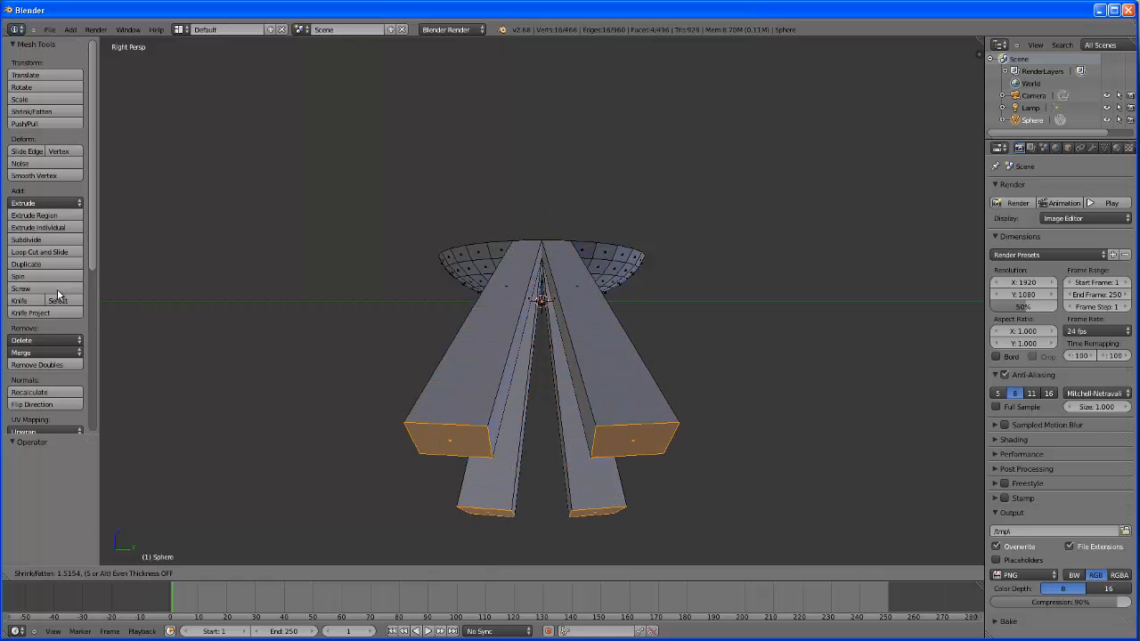
{"action": "left_click", "coordinate": [145, 285]}
{"action": "middle_click_drag", "start_coordinate": [145, 285], "coordinate": [169, 268]}
{"action": "key", "text": "ctrl+z"}
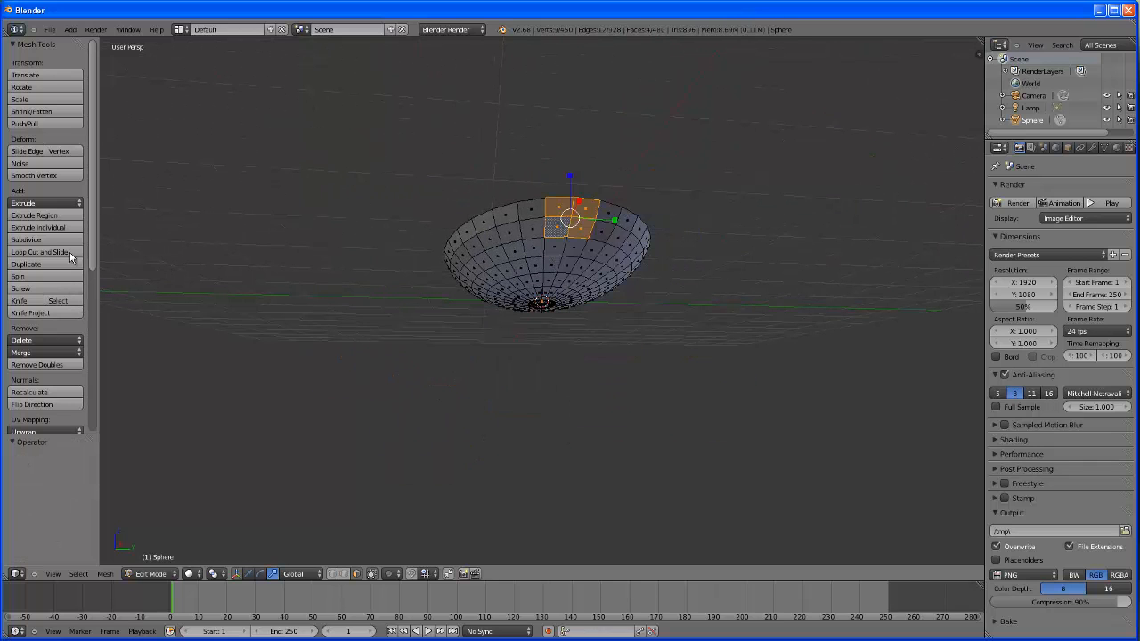
Extrude the four selected rim faces as one region into a long handle, about 3.613 along X and -4.827 along Z.
{"action": "scroll", "coordinate": [219, 278], "scroll_direction": "down", "scroll_amount": 3}
{"action": "middle_click_drag", "start_coordinate": [277, 283], "coordinate": [146, 361]}
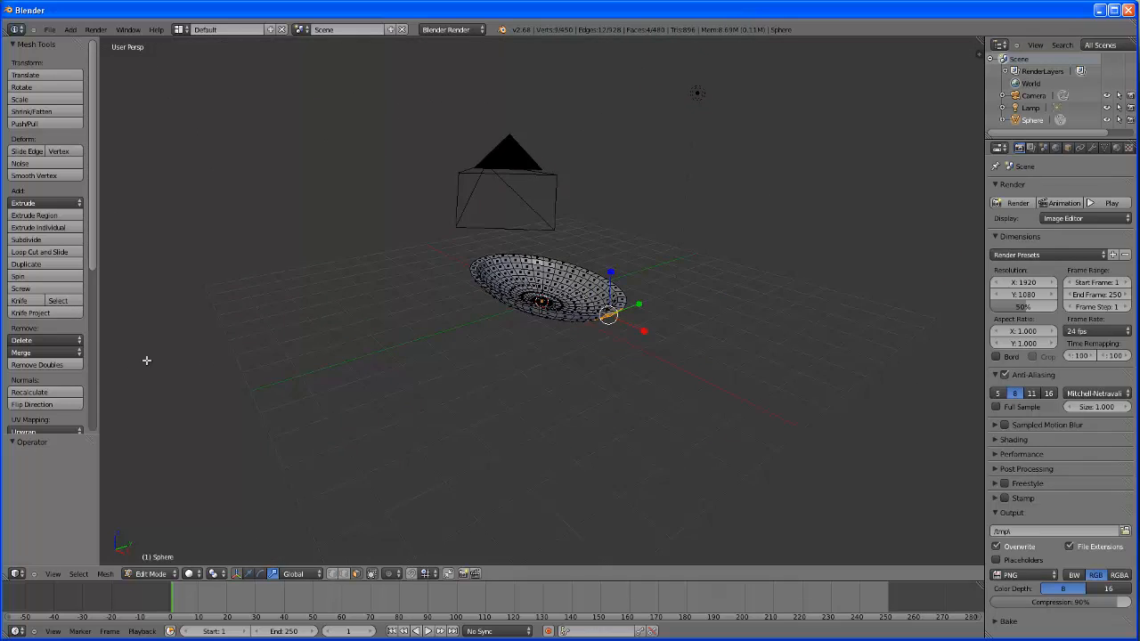
{"action": "left_click", "coordinate": [46, 216]}
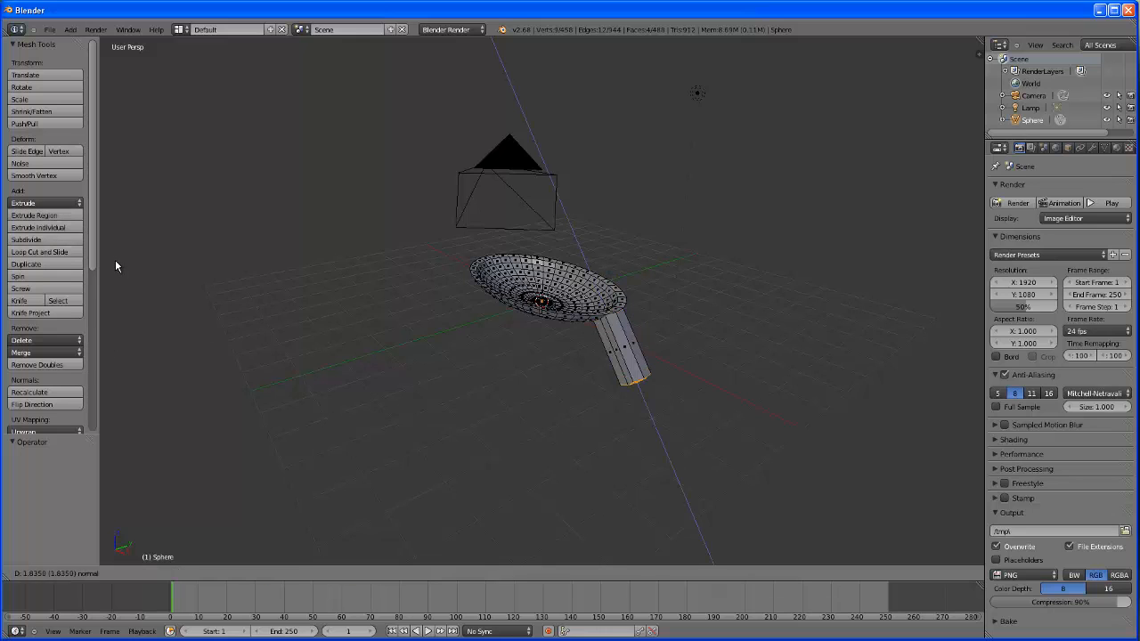
{"action": "left_click", "coordinate": [274, 393]}
Raise the handle's end faces along Z by about 4.802 using the translate manipulator.
{"action": "left_click", "coordinate": [248, 575]}
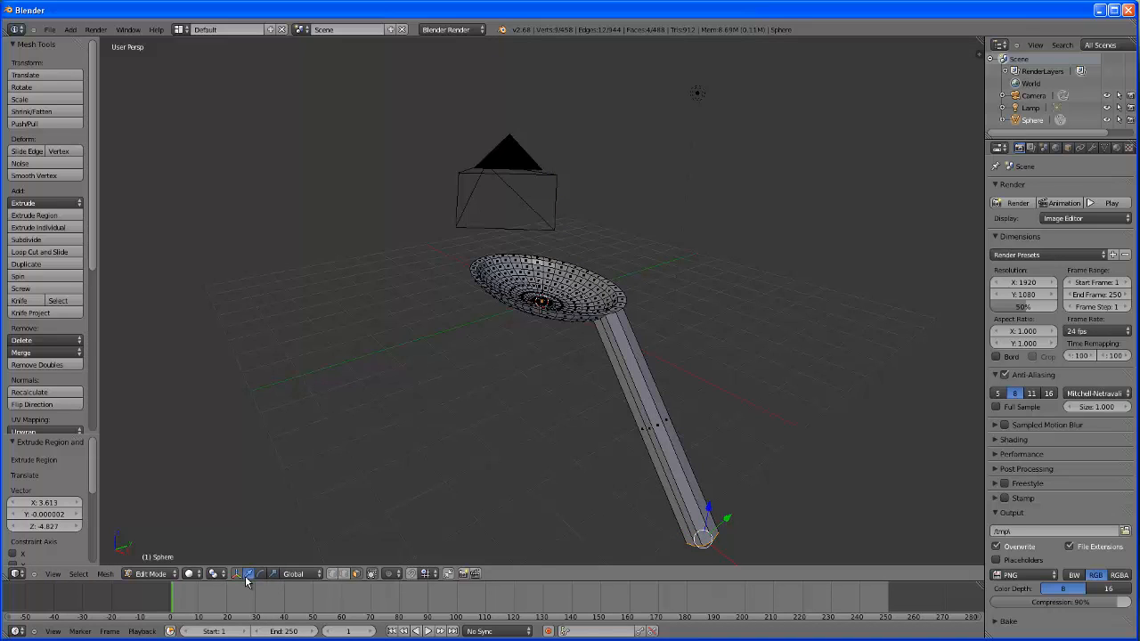
{"action": "middle_click_drag", "start_coordinate": [744, 544], "coordinate": [773, 474]}
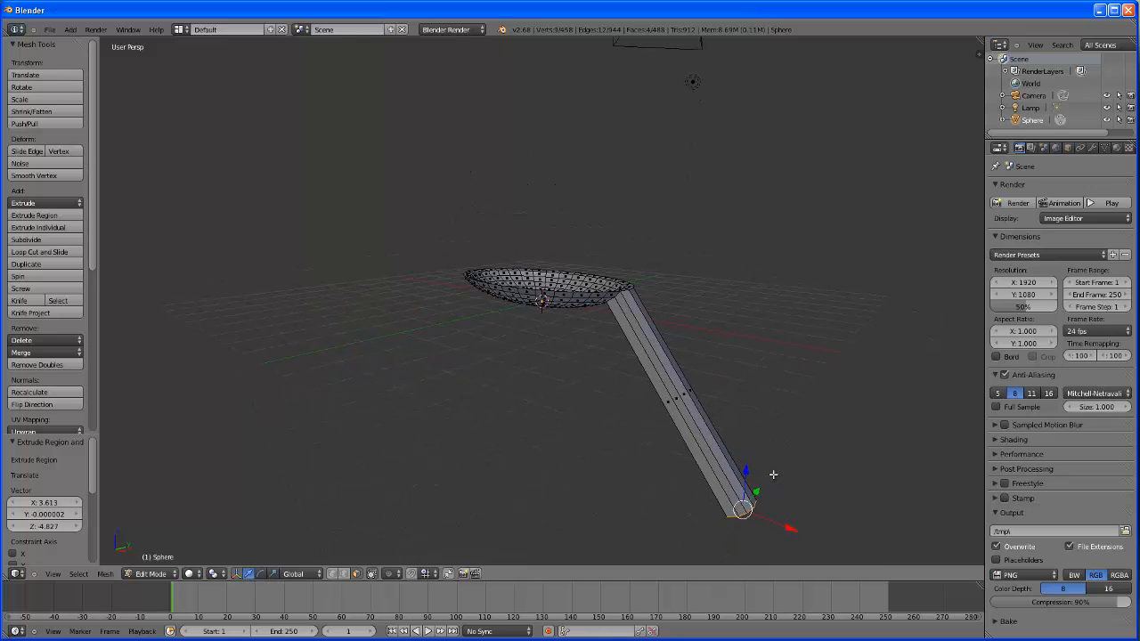
{"action": "left_click_drag", "start_coordinate": [746, 472], "coordinate": [842, 287]}
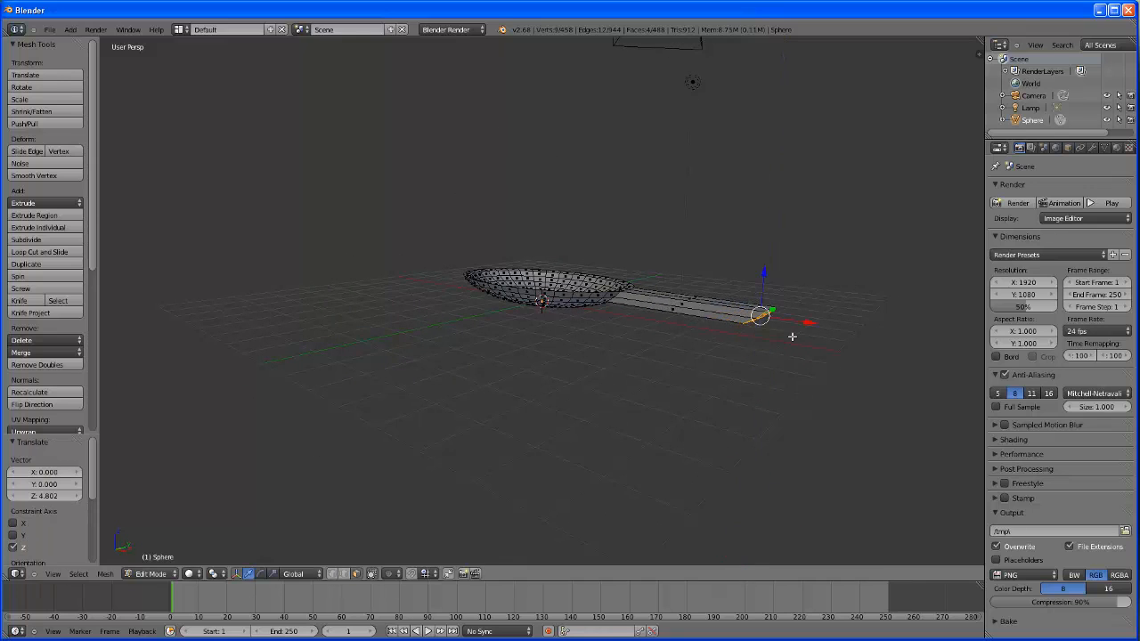
Lengthen the handle by moving its end faces along X by about 2.589 and again by about 2.113.
{"action": "key", "text": "g"}
{"action": "key", "text": "x"}
{"action": "left_click", "coordinate": [855, 364]}
{"action": "middle_click_drag", "start_coordinate": [855, 364], "coordinate": [702, 387]}
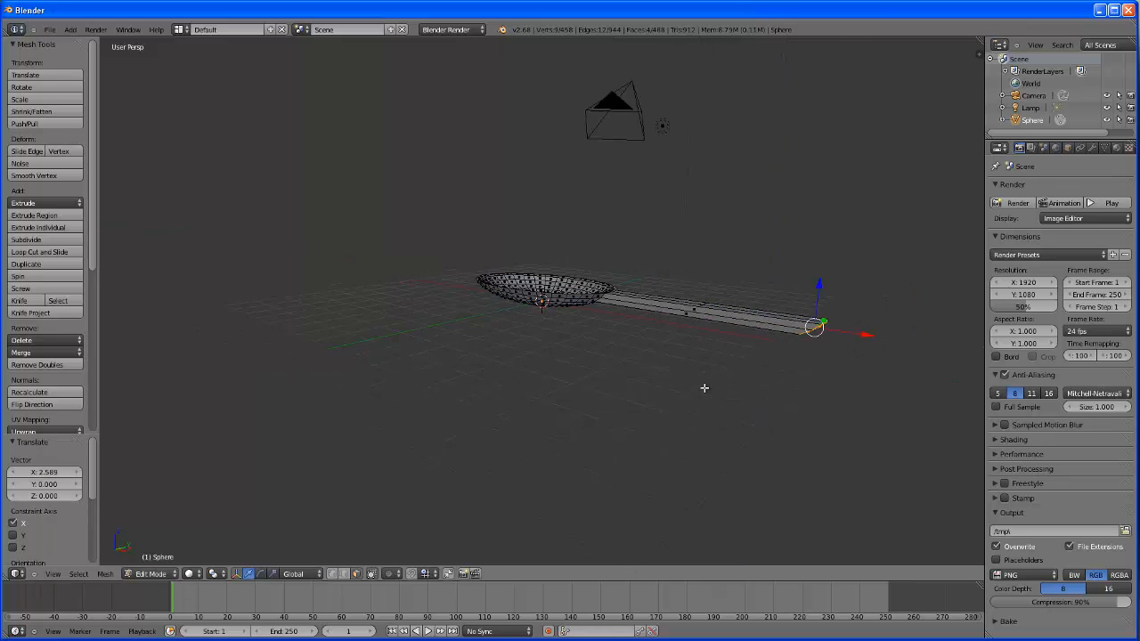
{"action": "middle_click_drag", "start_coordinate": [660, 433], "coordinate": [633, 516]}
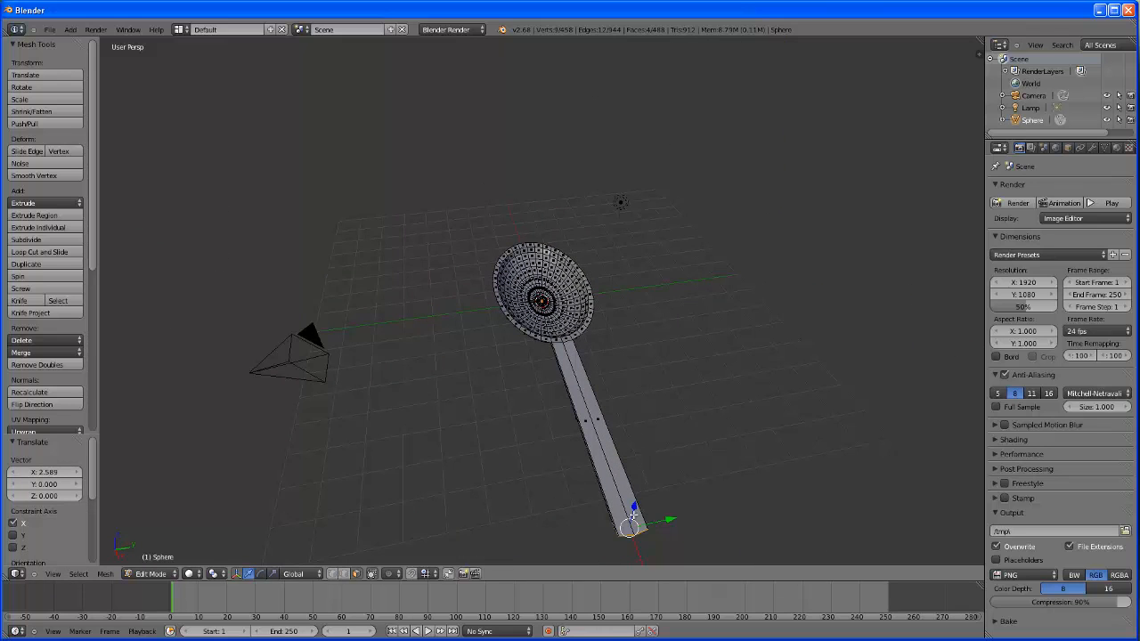
{"action": "scroll", "coordinate": [726, 481], "scroll_direction": "down", "scroll_amount": 3}
{"action": "key", "text": "g"}
{"action": "key", "text": "x"}
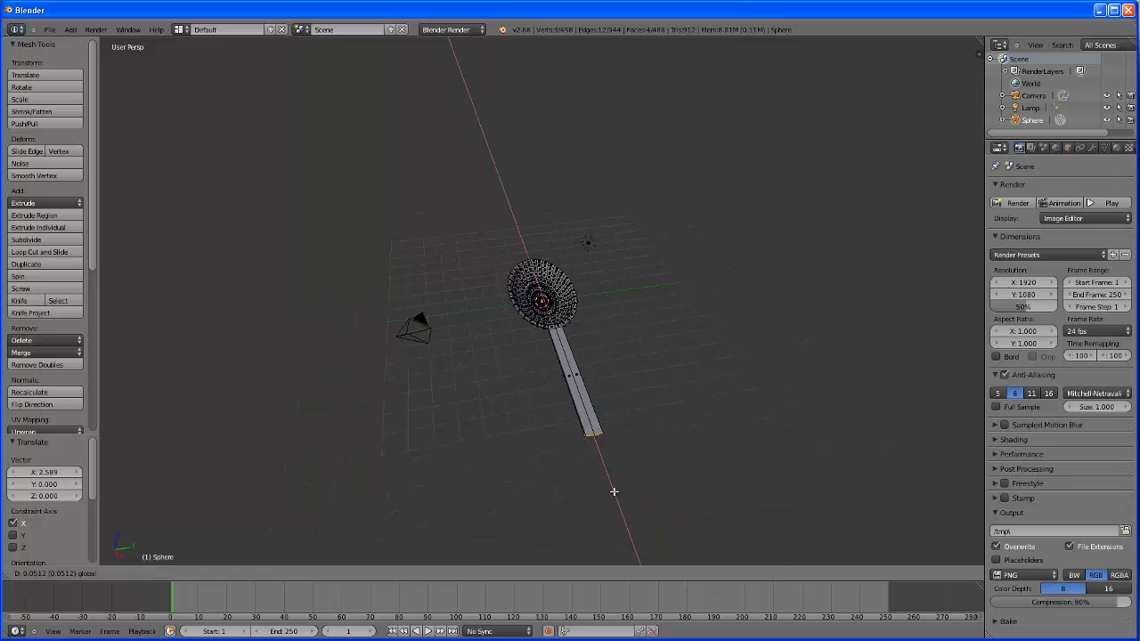
{"action": "left_click", "coordinate": [625, 517]}
Tilt the handle slightly upward by raising its end faces along Z by about 0.537.
{"action": "middle_click_drag", "start_coordinate": [669, 437], "coordinate": [764, 389]}
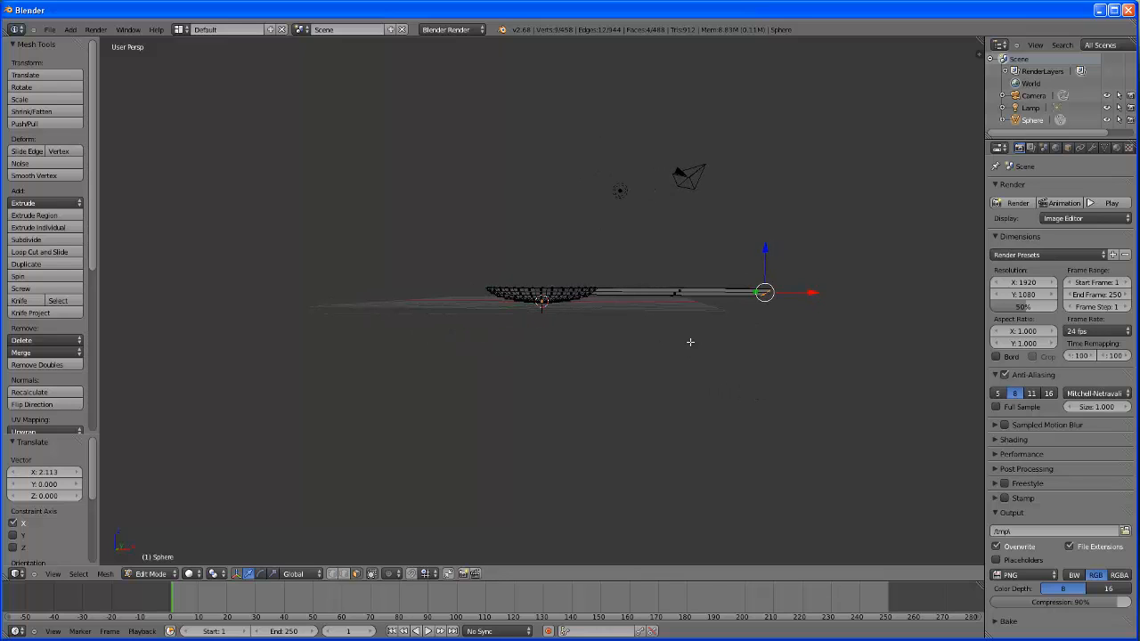
{"action": "mouse_move", "coordinate": [767, 247]}
{"action": "left_mouse_down"}
{"action": "mouse_move", "coordinate": [764, 230]}
{"action": "mouse_move", "coordinate": [763, 242]}
{"action": "left_mouse_up"}
{"action": "scroll", "coordinate": [637, 344], "scroll_direction": "down", "scroll_amount": 1}
{"action": "scroll", "coordinate": [637, 344], "scroll_direction": "up", "scroll_amount": 3}
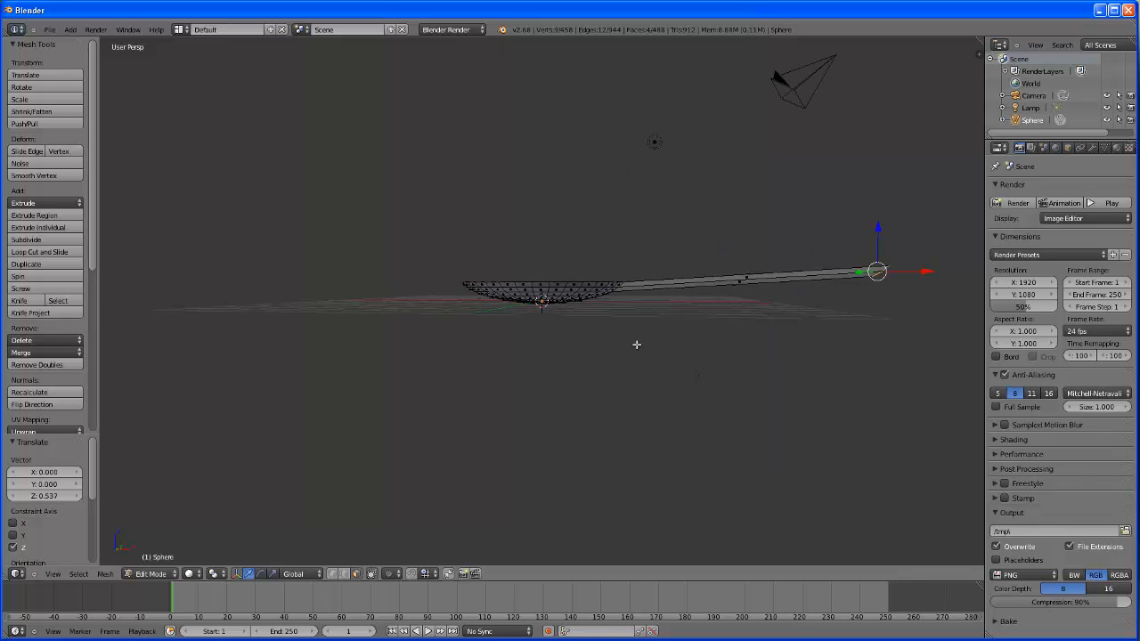
Widen the handle's end faces with the scale manipulator and a final uniform scale of about 1.154.
{"action": "middle_click_drag", "start_coordinate": [693, 355], "coordinate": [604, 355]}
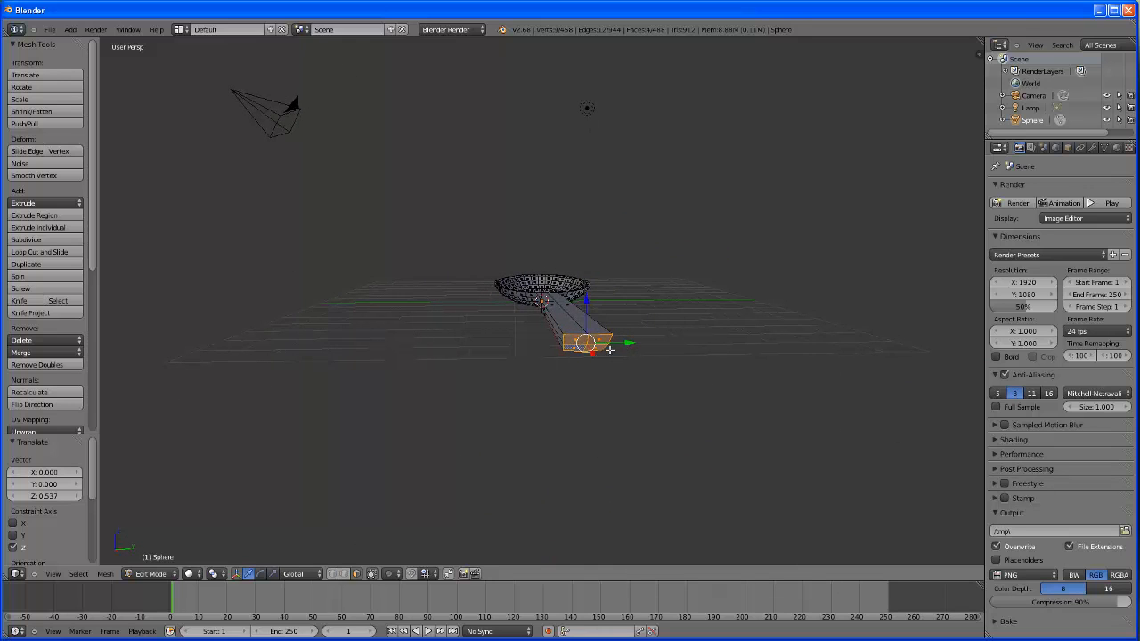
{"action": "left_click", "coordinate": [274, 575]}
{"action": "left_click_drag", "start_coordinate": [594, 339], "coordinate": [599, 337]}
{"action": "middle_click_drag", "start_coordinate": [595, 389], "coordinate": [749, 303]}
{"action": "key", "text": "s"}
{"action": "left_click", "coordinate": [609, 379]}
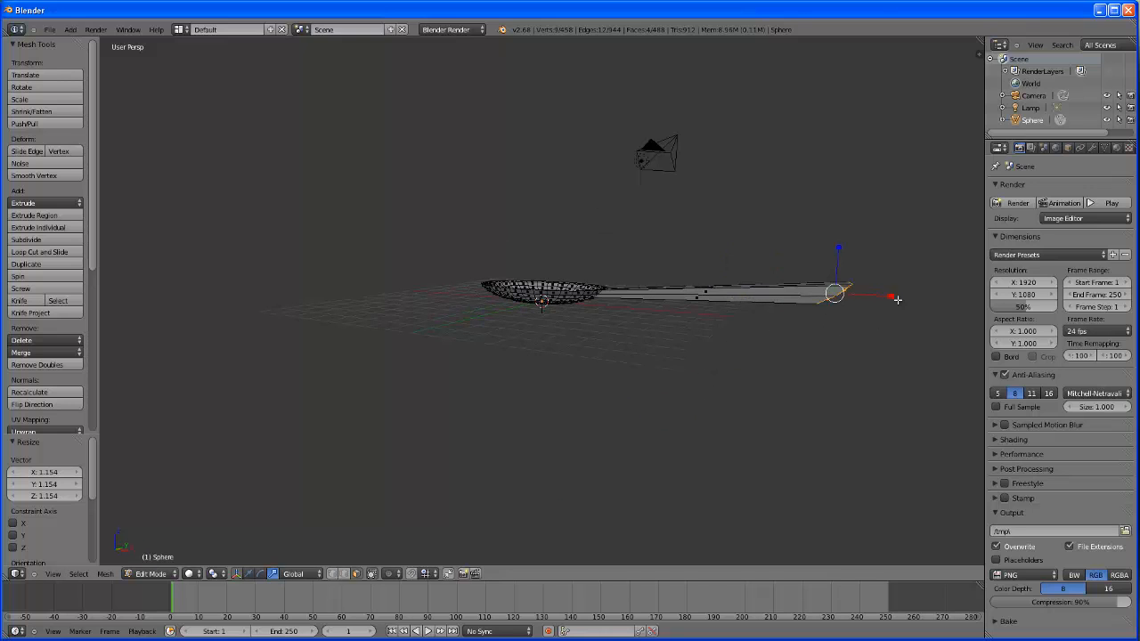
Flatten the handle's slanted end faces by scaling them along X to about 0.18.
{"action": "key", "text": "s"}
{"action": "key", "text": "x"}
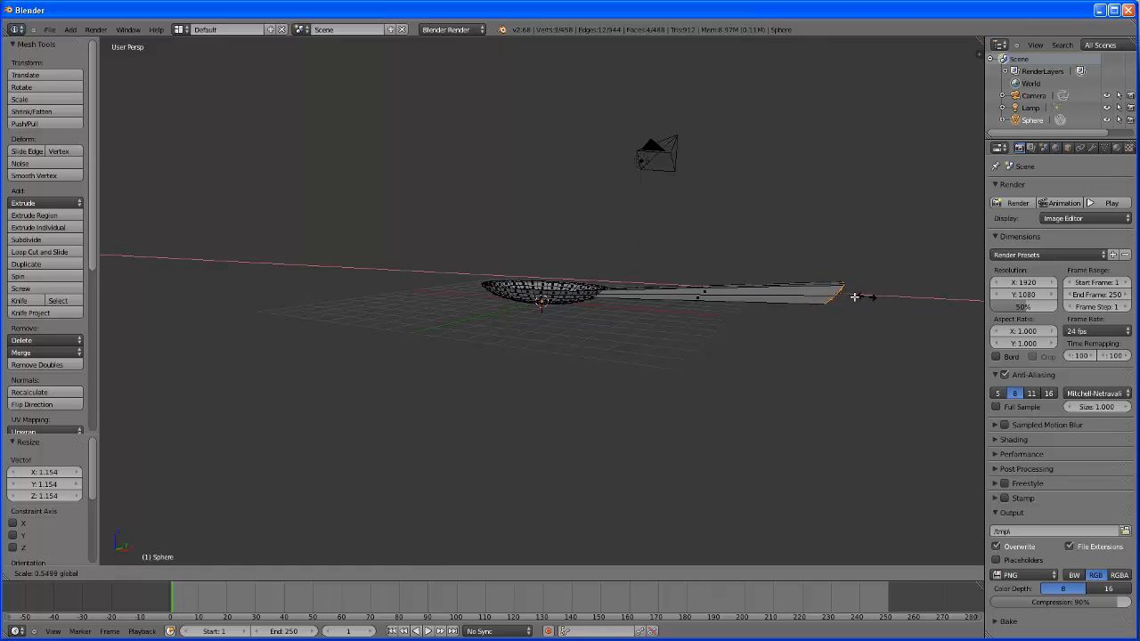
{"action": "left_click", "coordinate": [844, 297]}
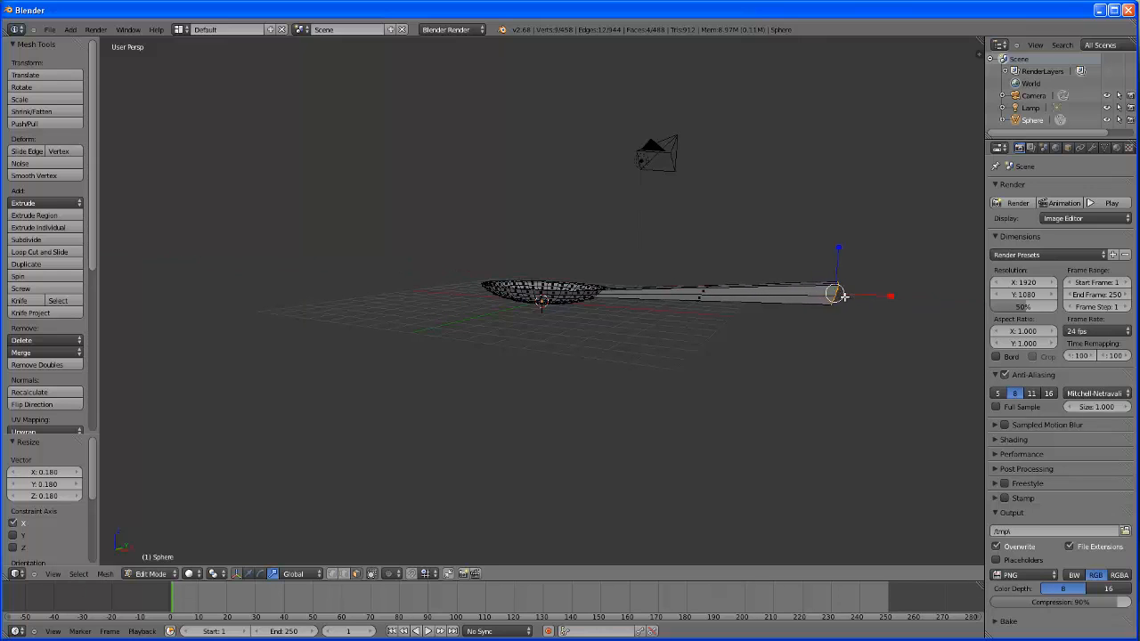
Deselect everything and add a single loop cut around the handle, slid close to its outer end.
{"action": "middle_click_drag", "start_coordinate": [862, 352], "coordinate": [700, 385]}
{"action": "middle_click_drag", "start_coordinate": [644, 470], "coordinate": [589, 452]}
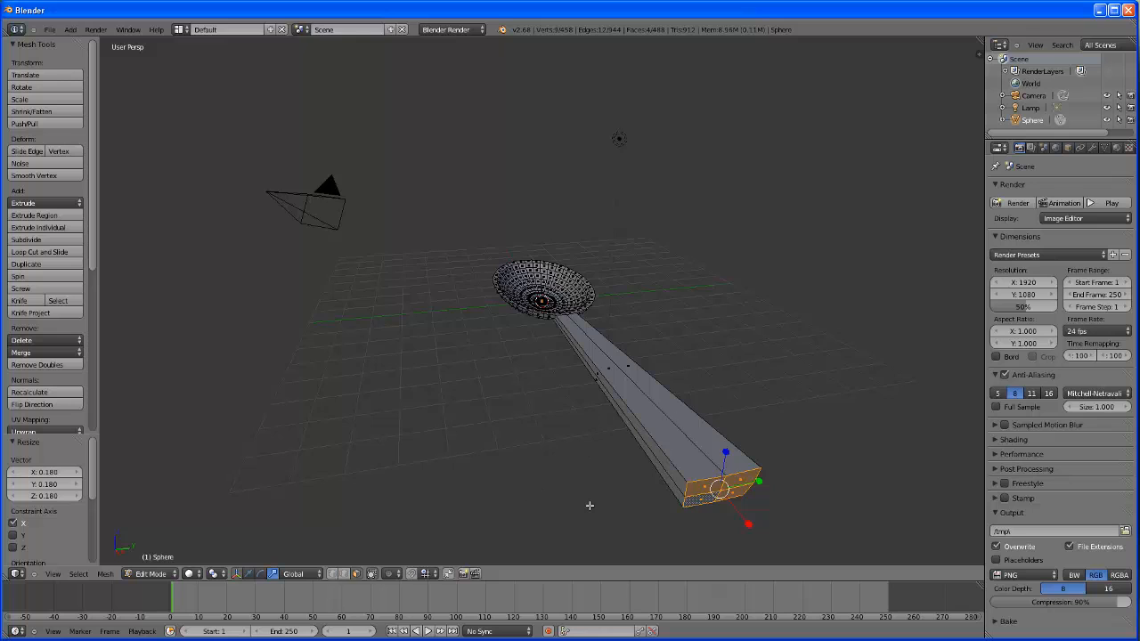
{"action": "middle_click_drag", "start_coordinate": [589, 505], "coordinate": [585, 463]}
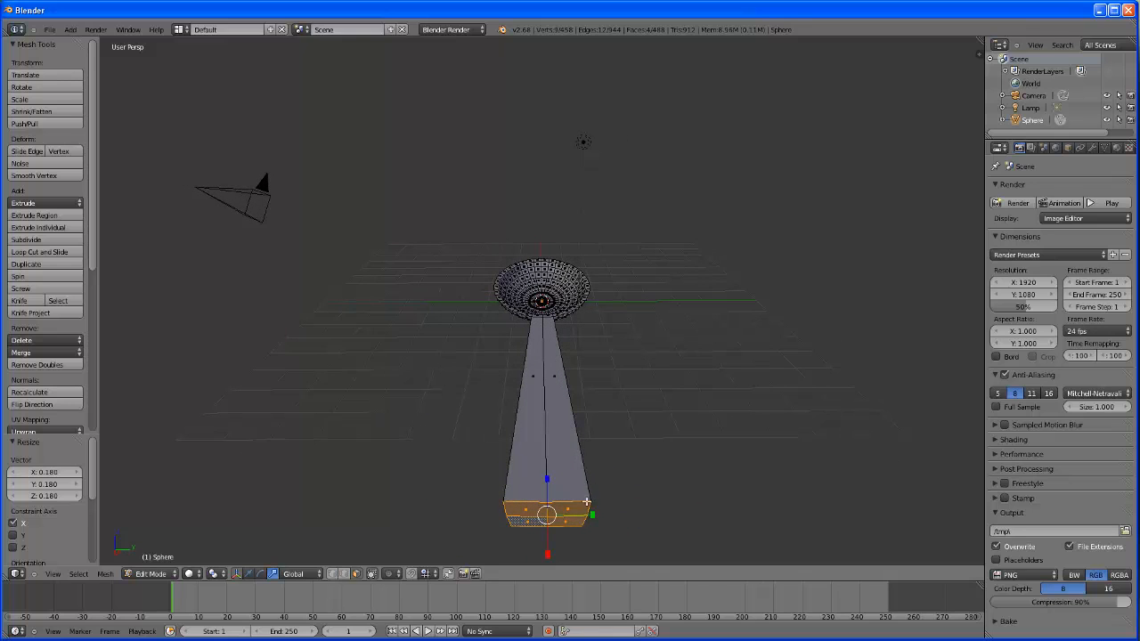
{"action": "middle_click_drag", "start_coordinate": [646, 472], "coordinate": [689, 465]}
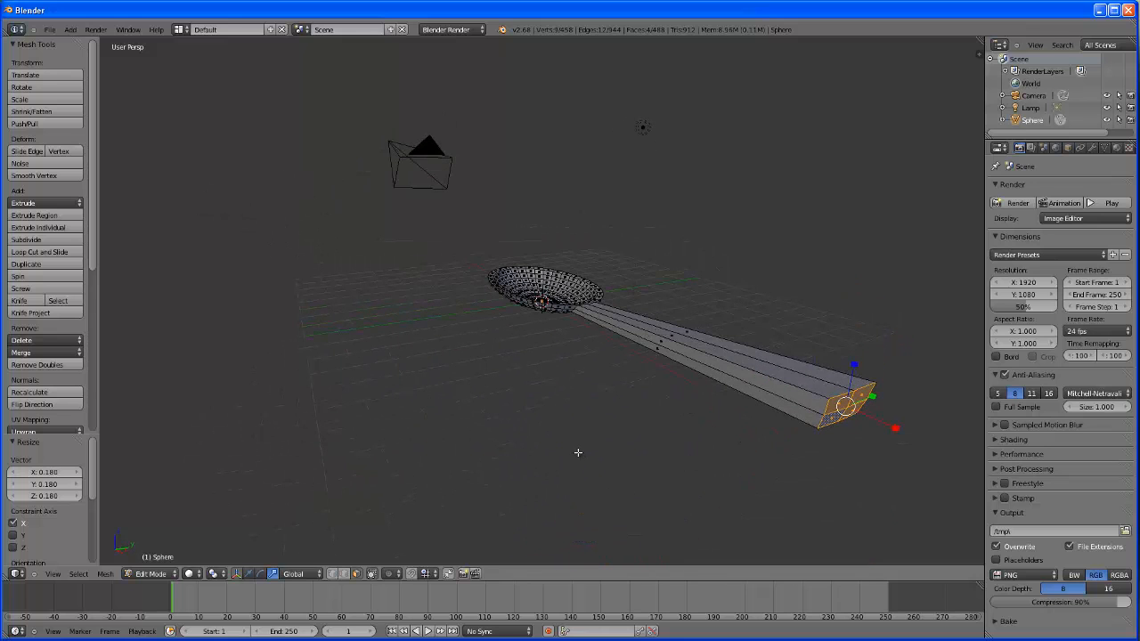
{"action": "key", "text": "a"}
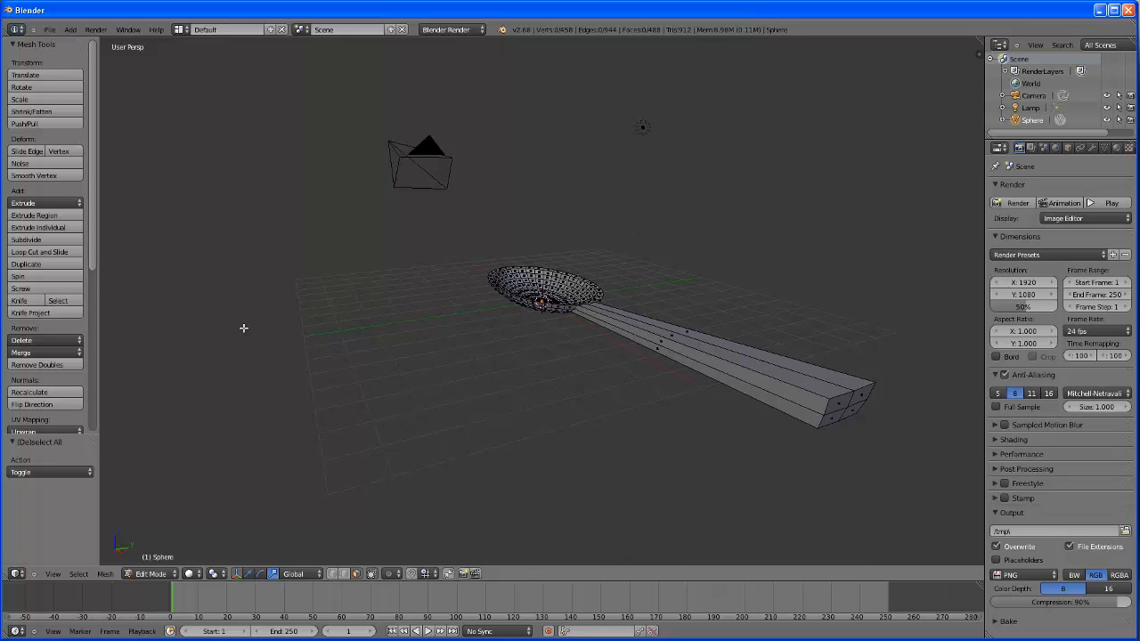
{"action": "left_click", "coordinate": [51, 252]}
{"action": "left_click", "coordinate": [691, 348]}
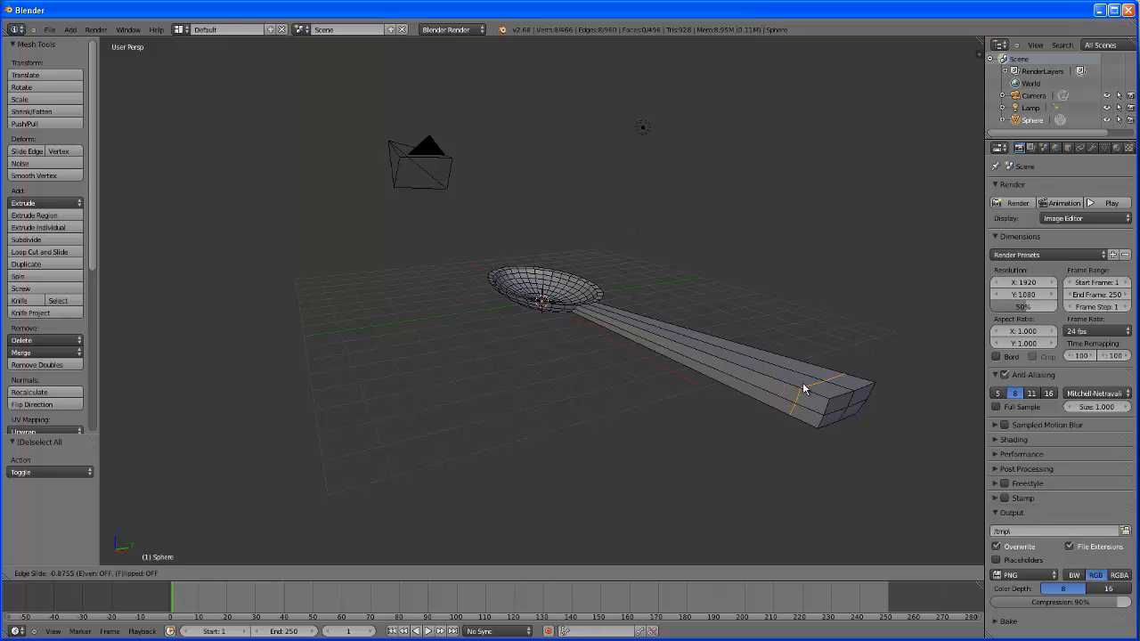
{"action": "left_click", "coordinate": [804, 384]}
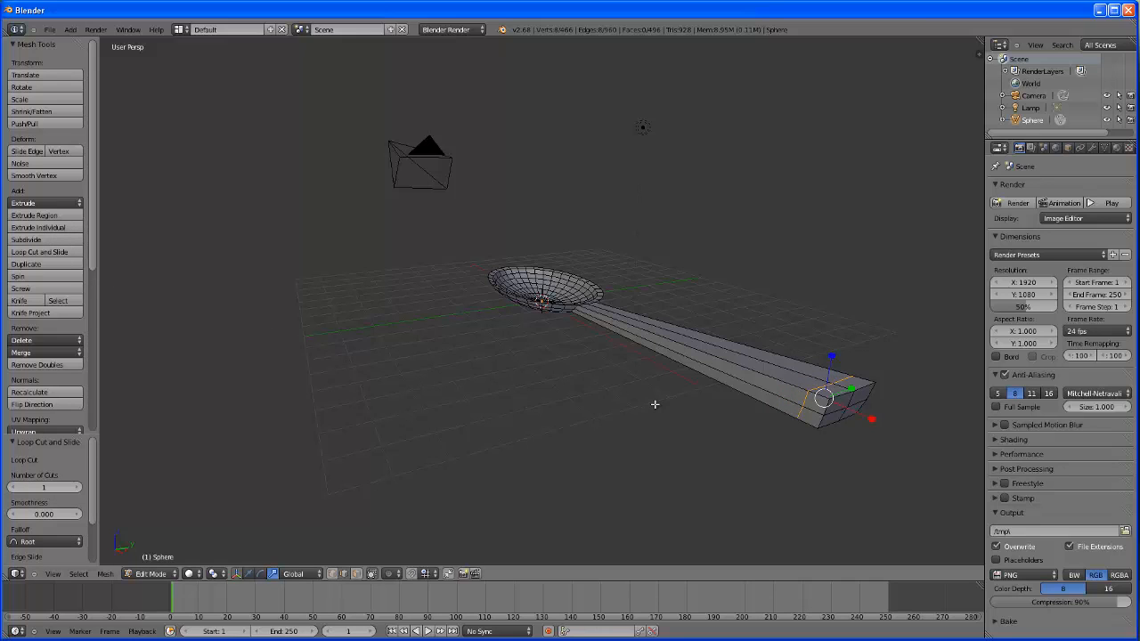
Add two more single loop cuts around the handle, one toward its outer end and one midway along the remaining bowl-side section.
{"action": "left_click", "coordinate": [37, 252]}
{"action": "left_click", "coordinate": [690, 351]}
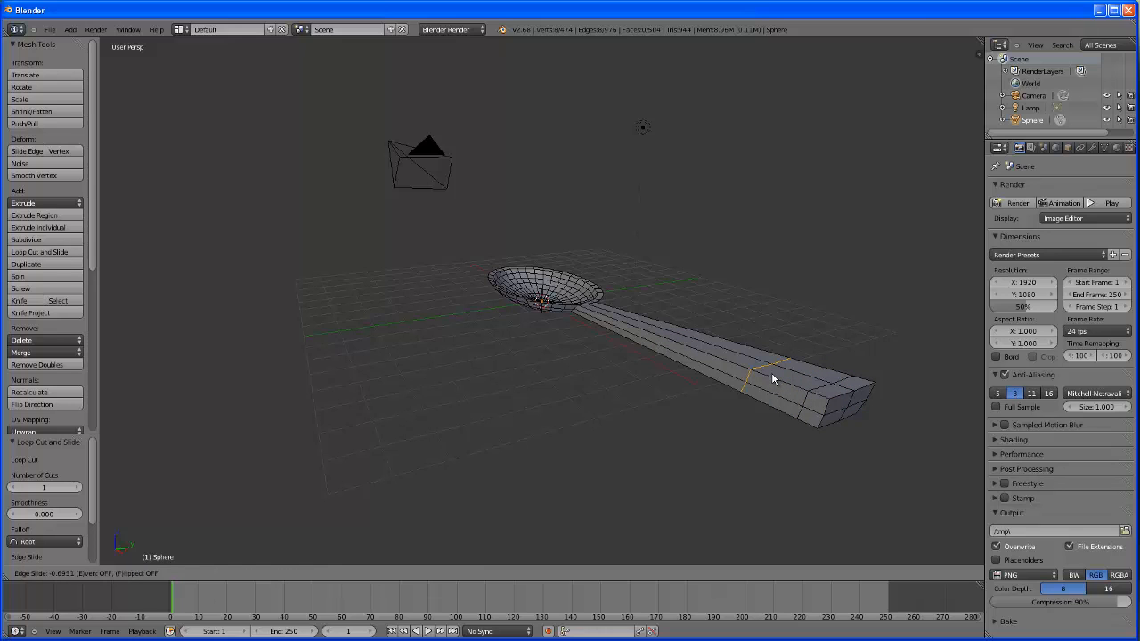
{"action": "left_click", "coordinate": [772, 374]}
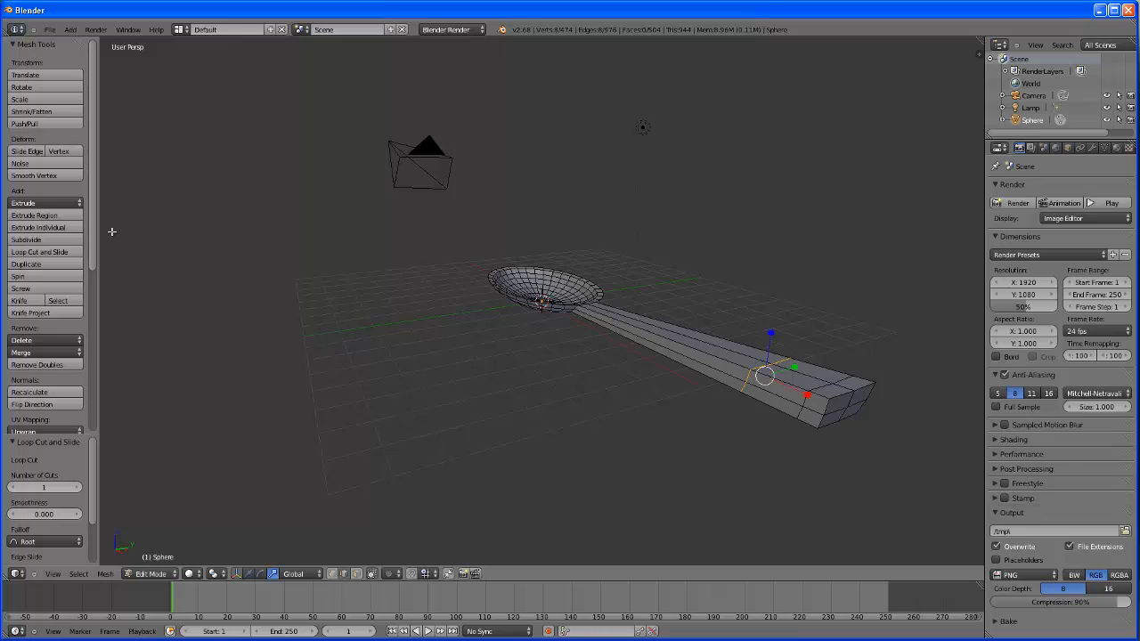
{"action": "left_click", "coordinate": [38, 252]}
{"action": "left_click", "coordinate": [659, 350]}
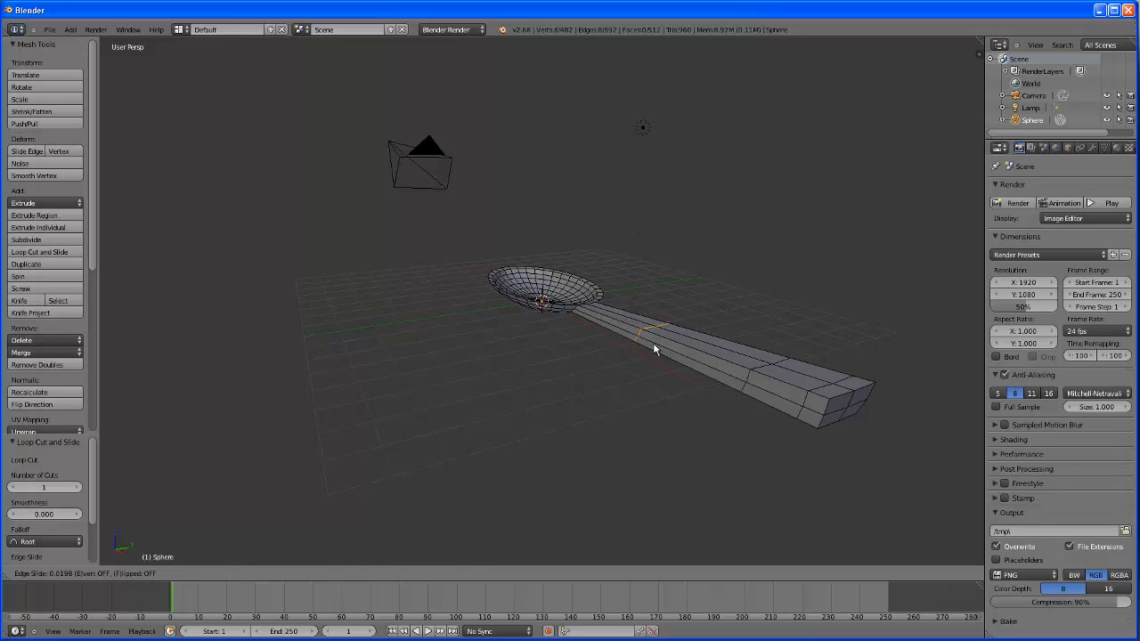
{"action": "left_click", "coordinate": [654, 349]}
Narrow the handle at the loop cut nearest the bowl by scaling it uniformly to about 0.839.
{"action": "middle_click_drag", "start_coordinate": [659, 383], "coordinate": [610, 397]}
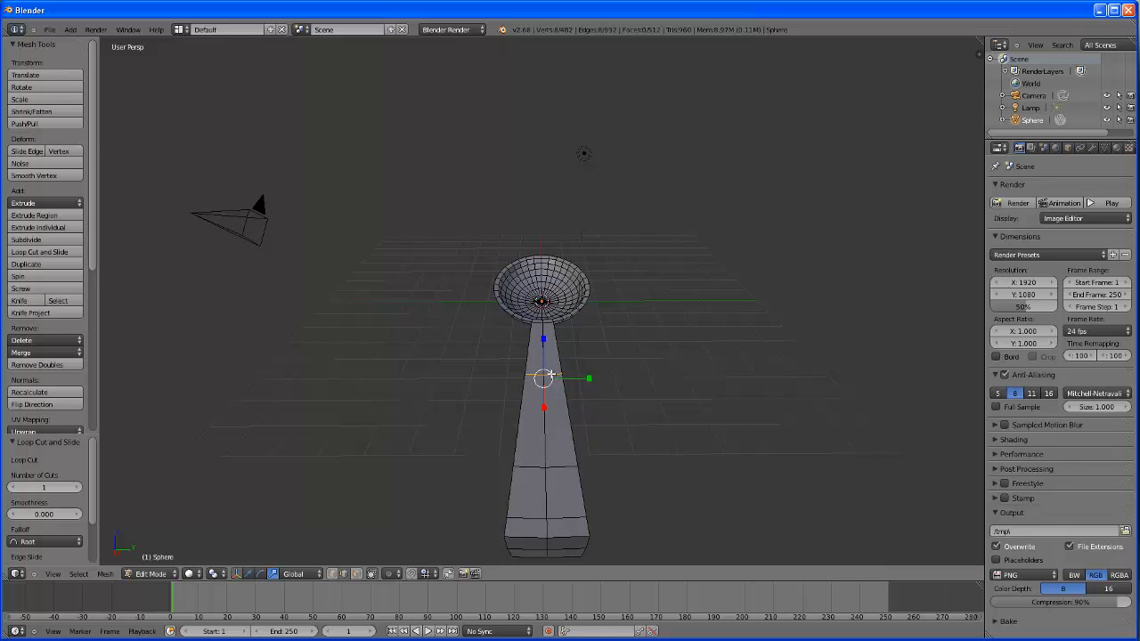
{"action": "key", "text": "s"}
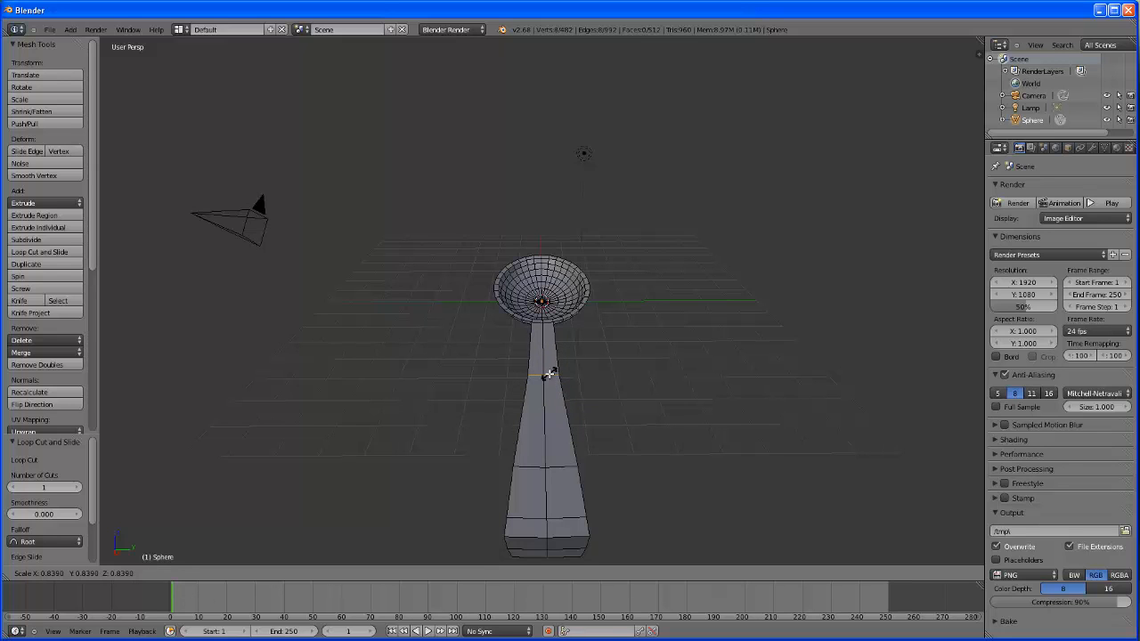
{"action": "left_click", "coordinate": [549, 374]}
{"action": "mouse_move", "coordinate": [621, 429]}
{"action": "middle_mouse_down"}
{"action": "mouse_move", "coordinate": [652, 429]}
{"action": "mouse_move", "coordinate": [626, 429]}
{"action": "middle_mouse_up"}
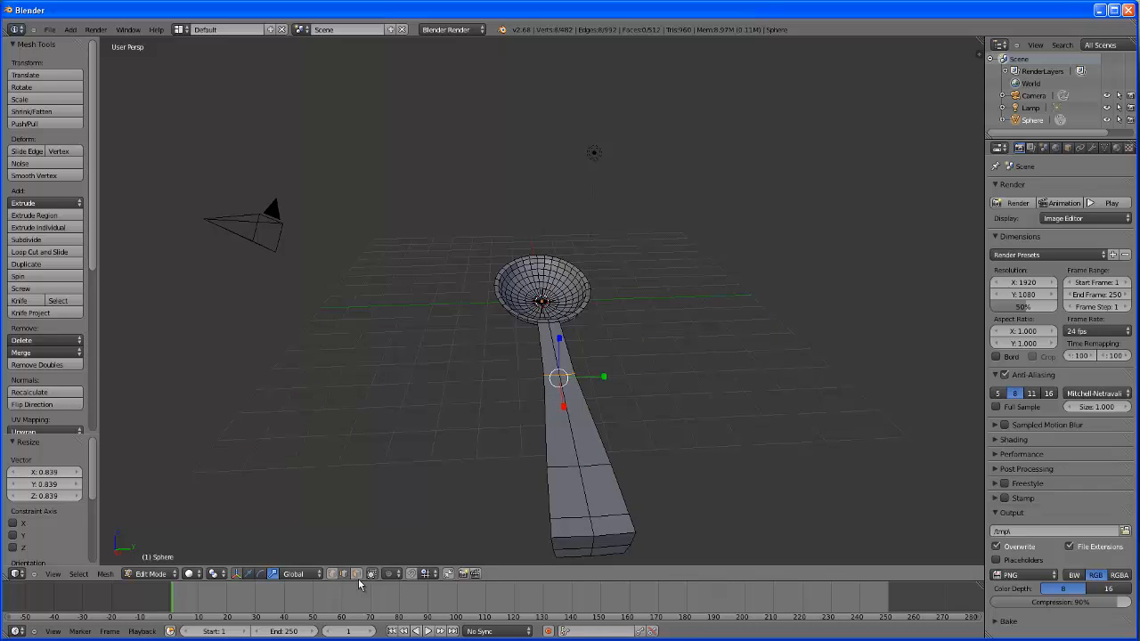
Select the full middle edge loop around the handle and scale it uniformly to about 0.844.
{"action": "right_click", "coordinate": [567, 467]}
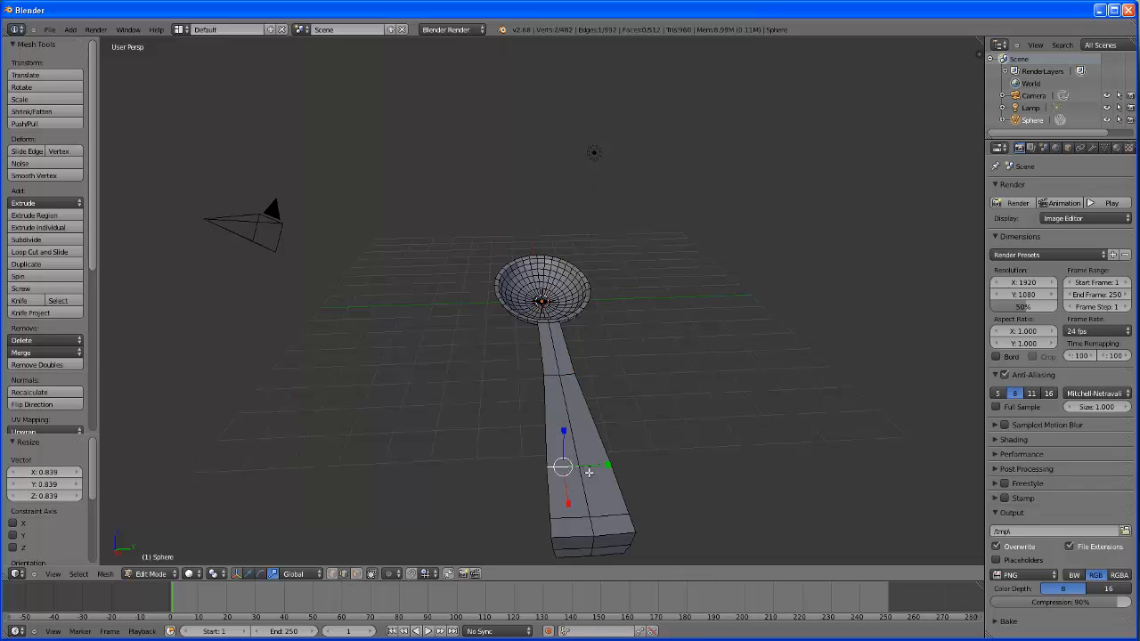
{"action": "left_click", "coordinate": [78, 574]}
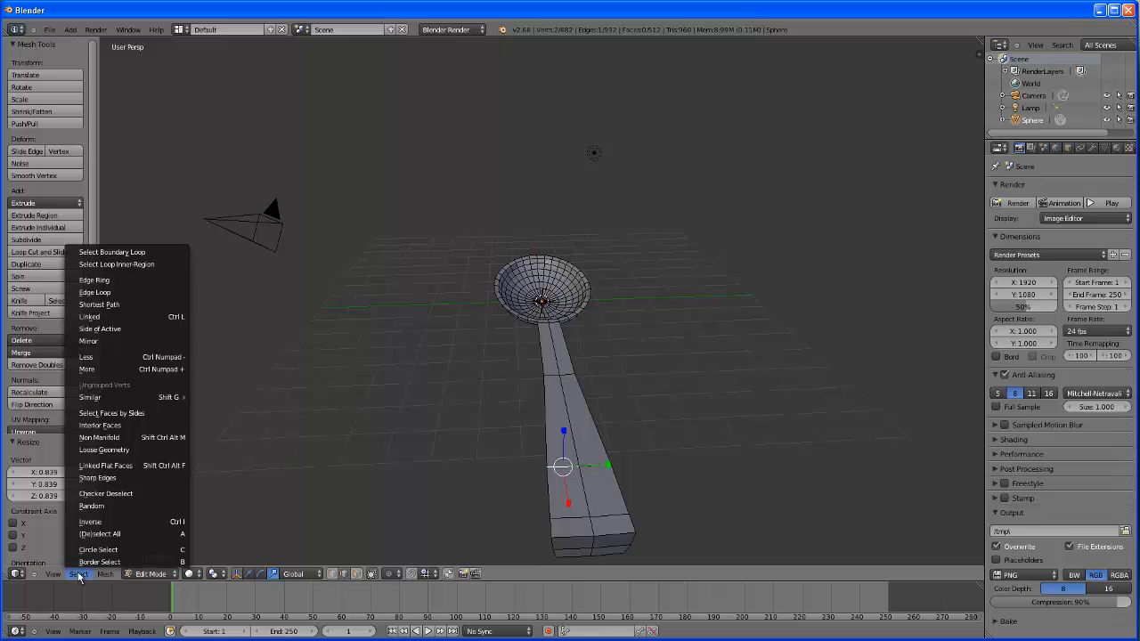
{"action": "left_click", "coordinate": [95, 292]}
{"action": "middle_click_drag", "start_coordinate": [488, 525], "coordinate": [517, 502]}
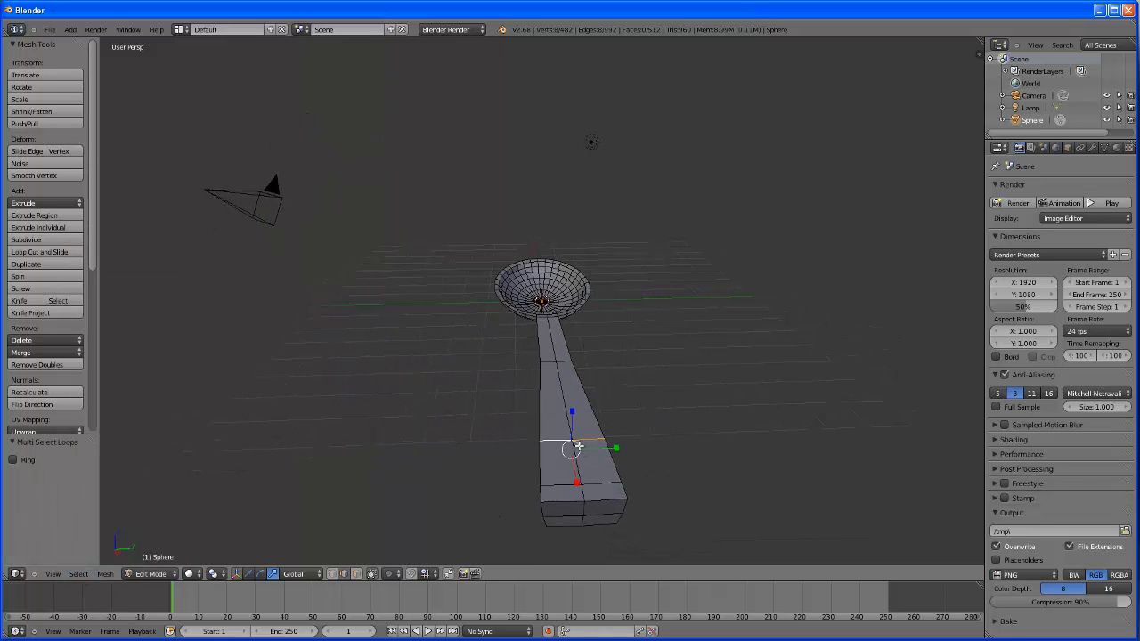
{"action": "key", "text": "s"}
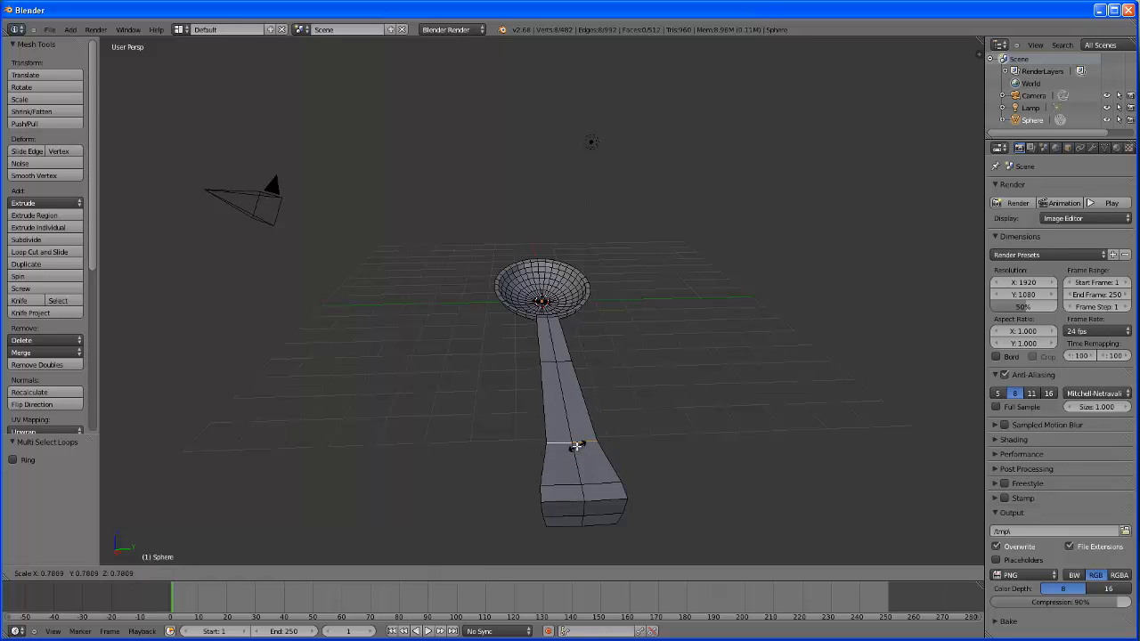
{"action": "left_click", "coordinate": [577, 445]}
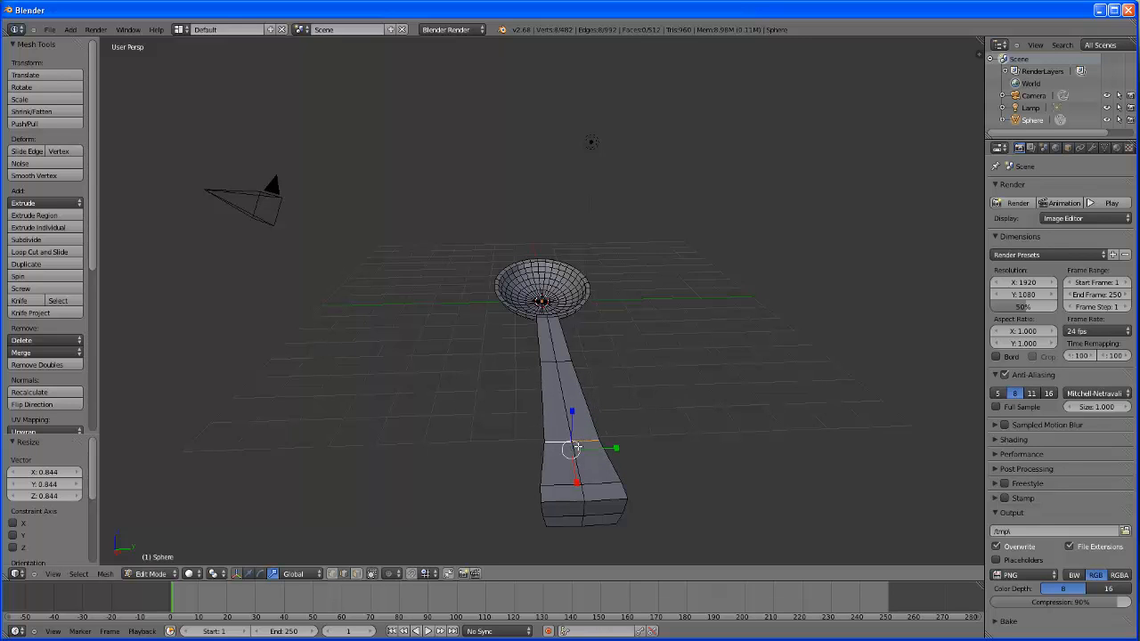
{"action": "middle_click_drag", "start_coordinate": [679, 475], "coordinate": [661, 477]}
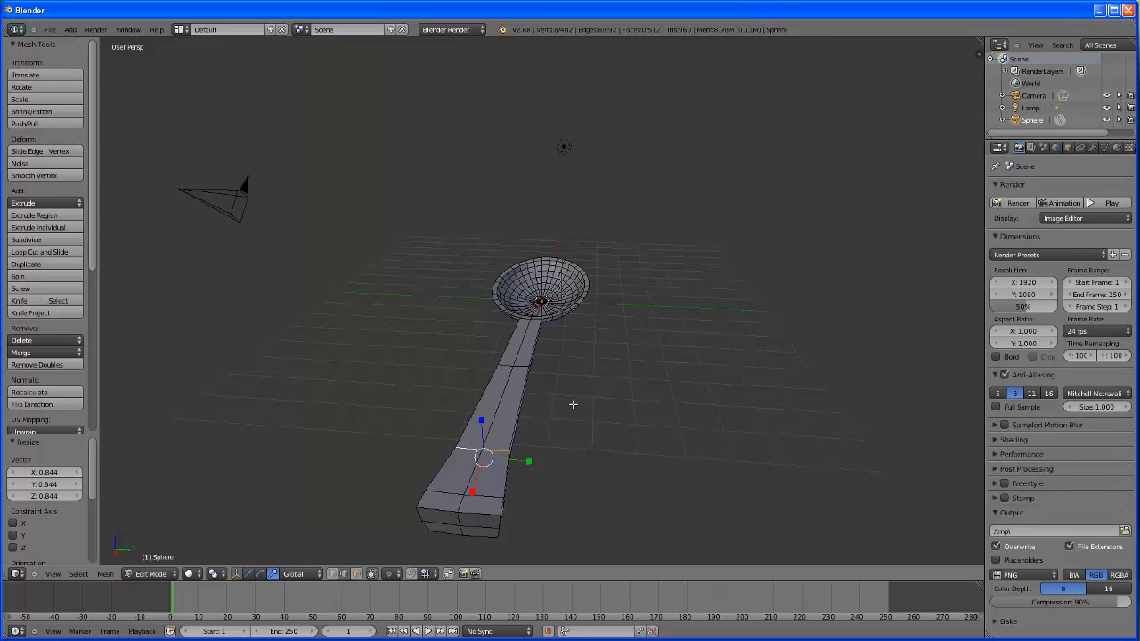
Select the handle's edge loop nearest the bowl again and scale it uniformly to about 0.937.
{"action": "right_click", "coordinate": [520, 365], "text": "alt"}
{"action": "middle_click_drag", "start_coordinate": [559, 448], "coordinate": [552, 452]}
{"action": "left_click", "coordinate": [78, 575]}
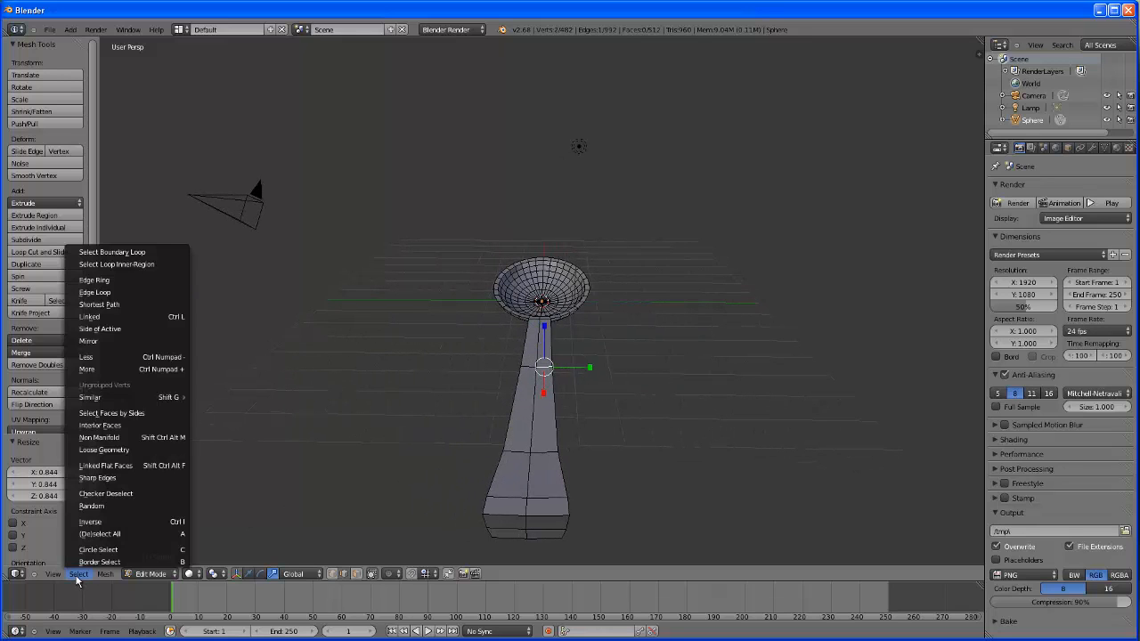
{"action": "left_click", "coordinate": [95, 292]}
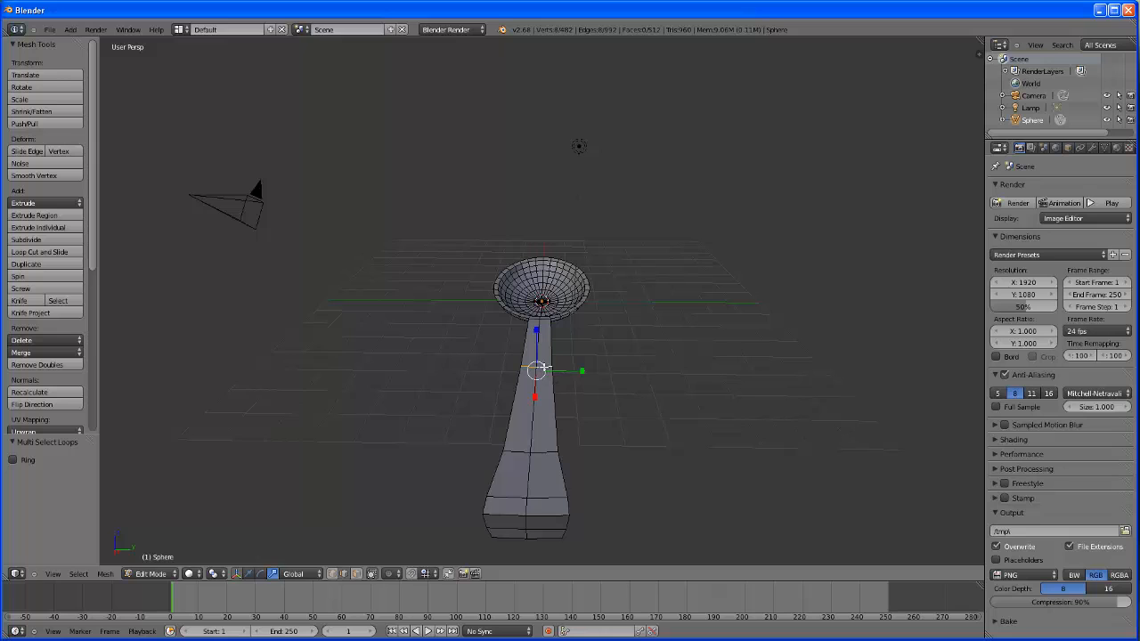
{"action": "key", "text": "s"}
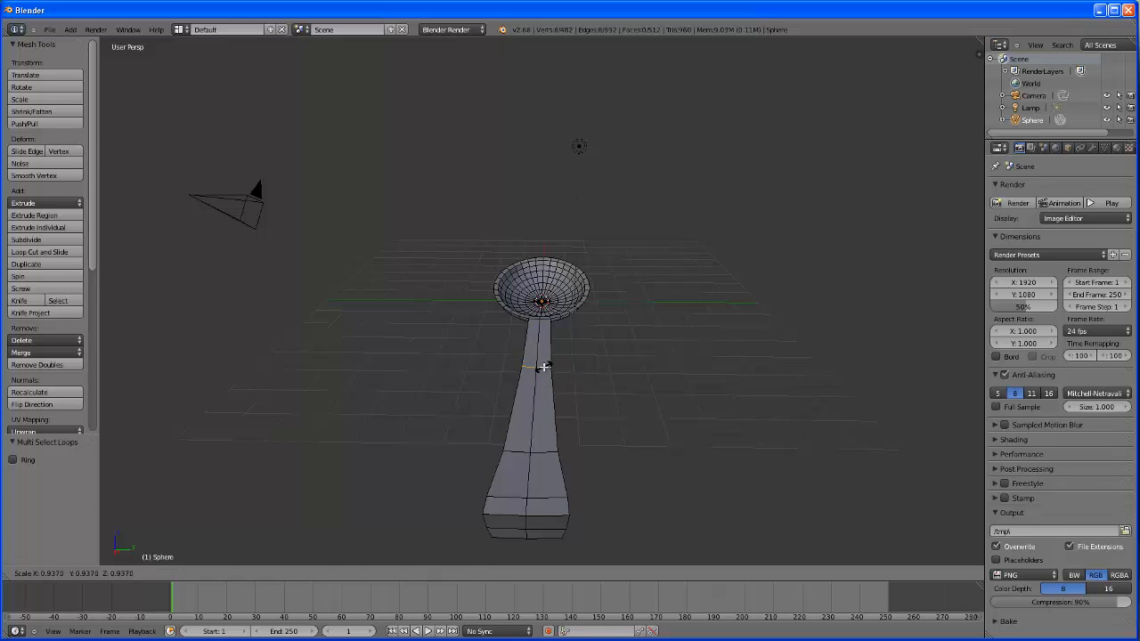
{"action": "left_click", "coordinate": [543, 367]}
{"action": "middle_click_drag", "start_coordinate": [593, 455], "coordinate": [604, 457]}
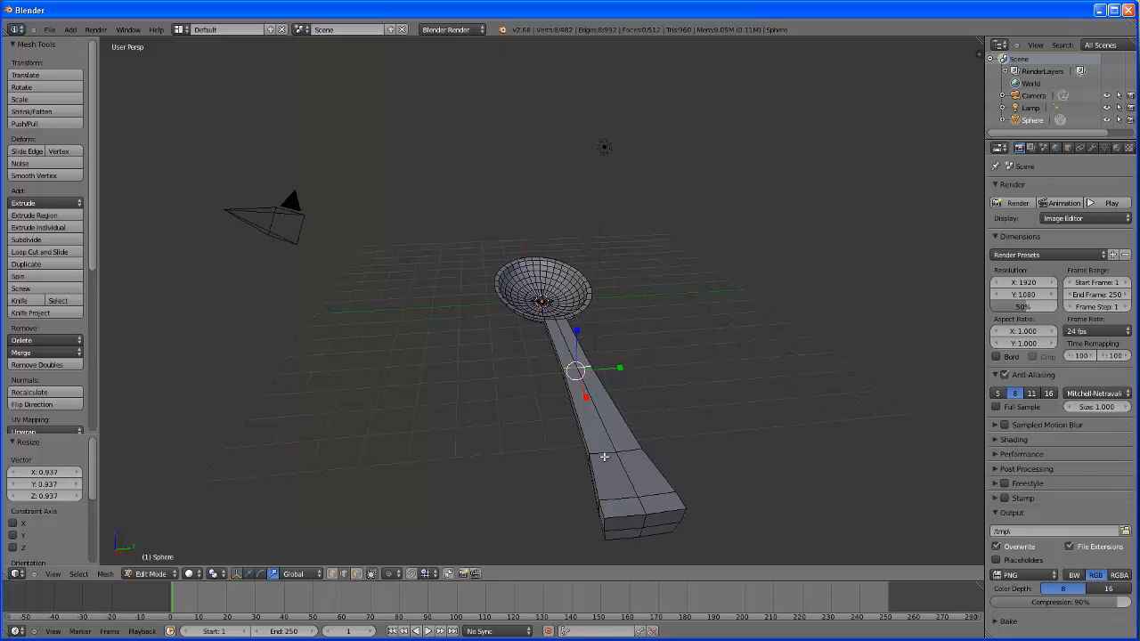
Select the edge loop closest to the handle's outer end and scale it uniformly to about 1.115, followed by a scale of about 0.910.
{"action": "right_click", "coordinate": [620, 500]}
{"action": "left_click", "coordinate": [79, 573]}
{"action": "left_click", "coordinate": [80, 567]}
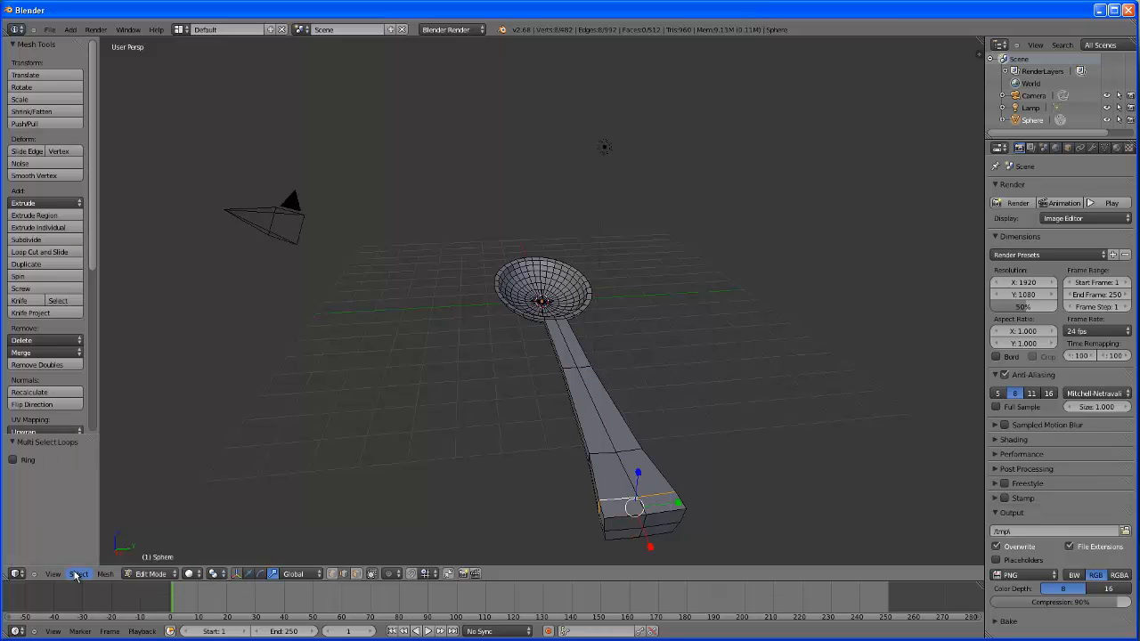
{"action": "key", "text": "s"}
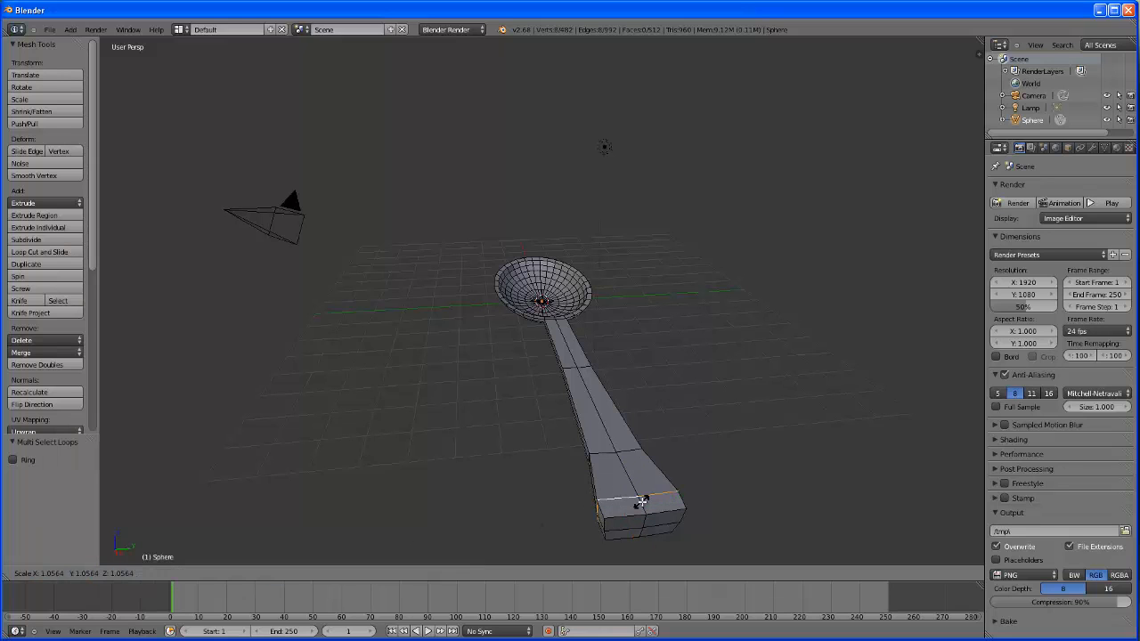
{"action": "left_click", "coordinate": [641, 502]}
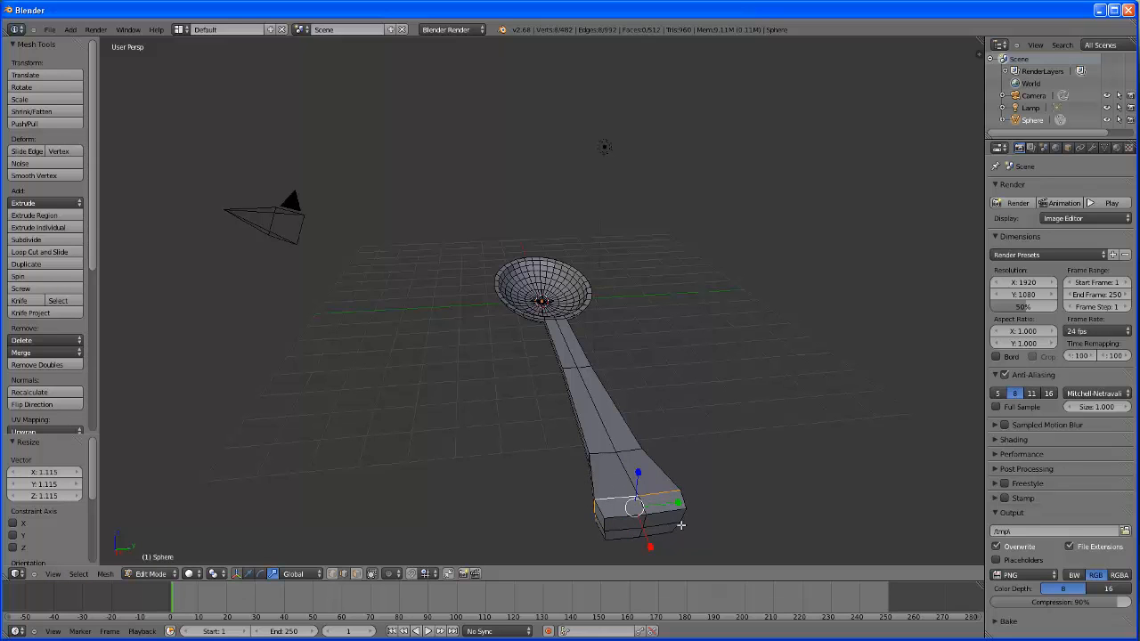
{"action": "mouse_move", "coordinate": [719, 509]}
{"action": "middle_mouse_down"}
{"action": "mouse_move", "coordinate": [700, 522]}
{"action": "mouse_move", "coordinate": [707, 505]}
{"action": "mouse_move", "coordinate": [748, 490]}
{"action": "mouse_move", "coordinate": [748, 501]}
{"action": "mouse_move", "coordinate": [710, 503]}
{"action": "middle_mouse_up"}
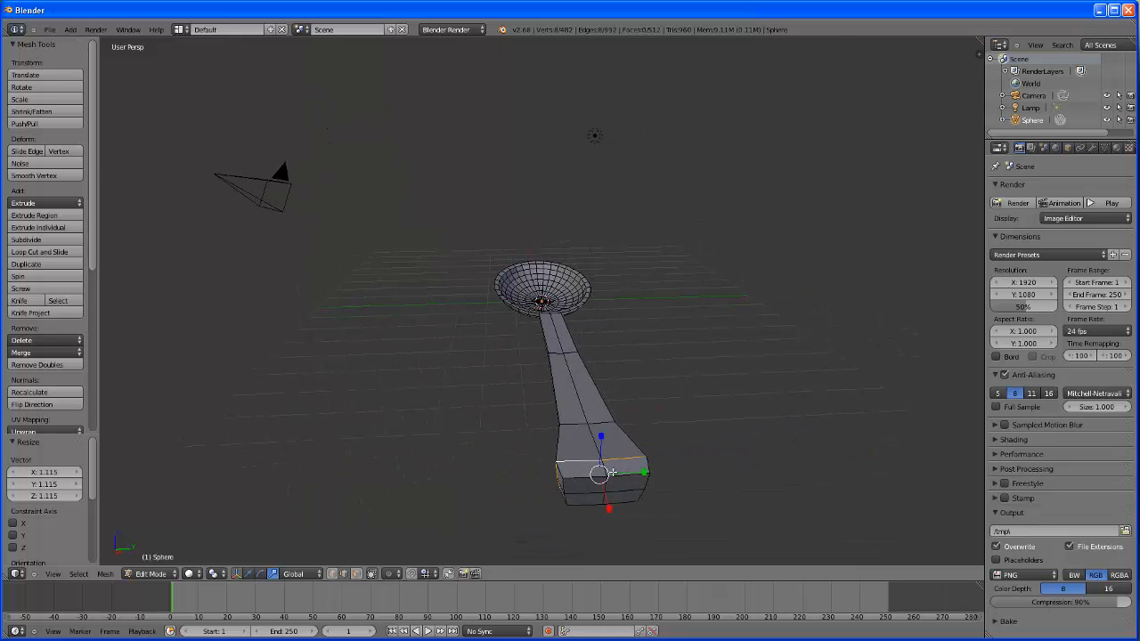
{"action": "left_click_drag", "start_coordinate": [602, 473], "coordinate": [607, 472]}
{"action": "middle_click_drag", "start_coordinate": [658, 511], "coordinate": [732, 470]}
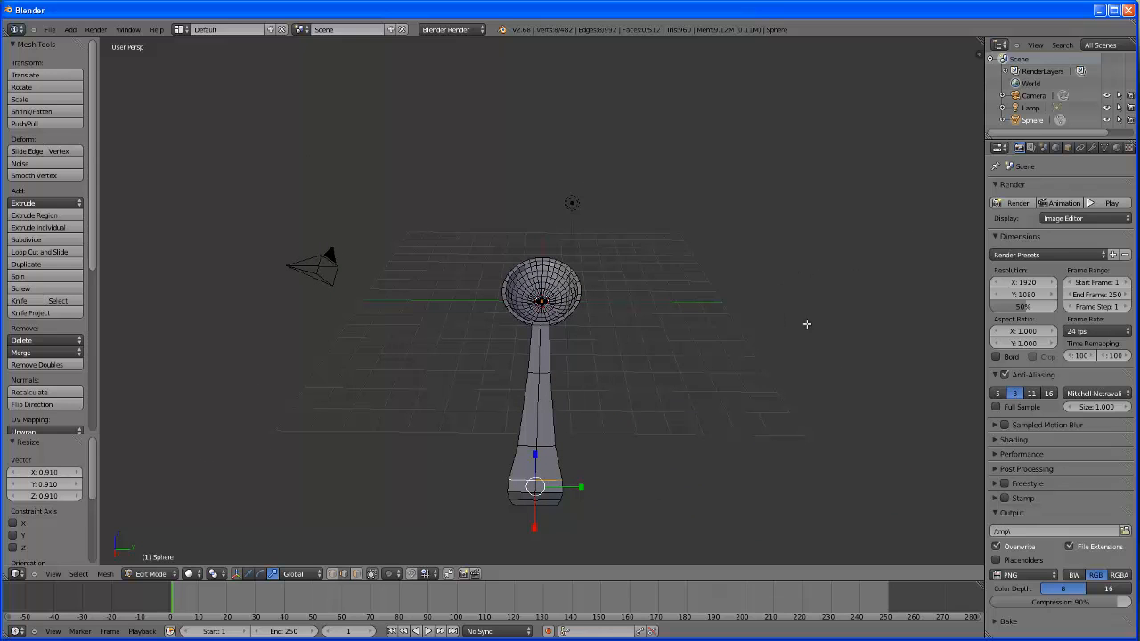
{"action": "middle_click_drag", "start_coordinate": [806, 324], "coordinate": [885, 287]}
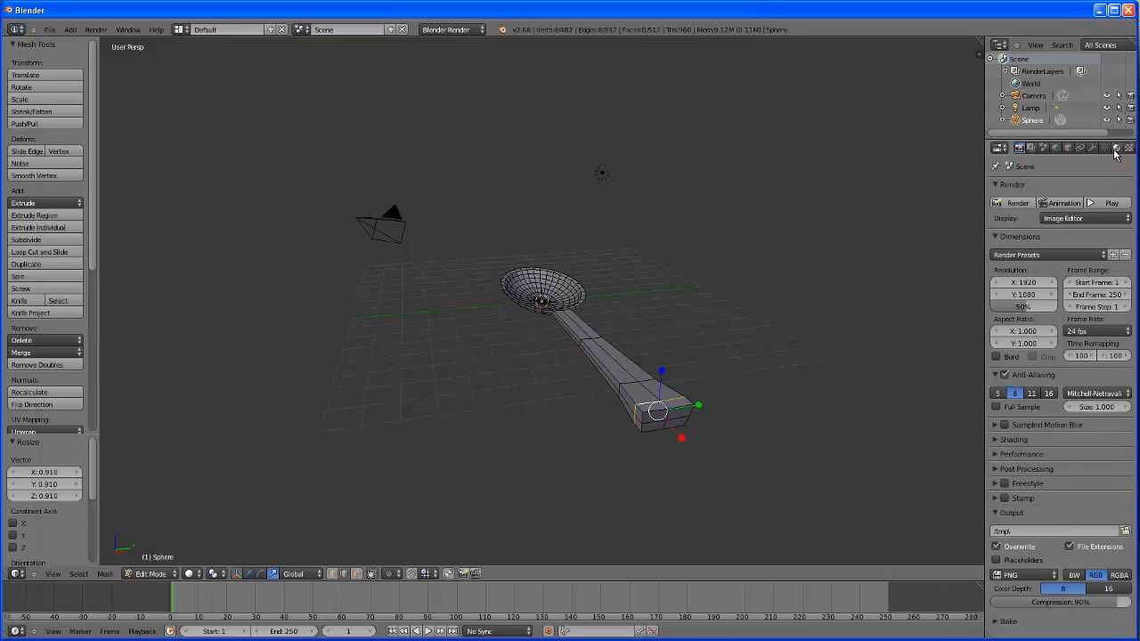
Add a Subdivision Surface modifier to the spoon.
{"action": "left_click", "coordinate": [1092, 148]}
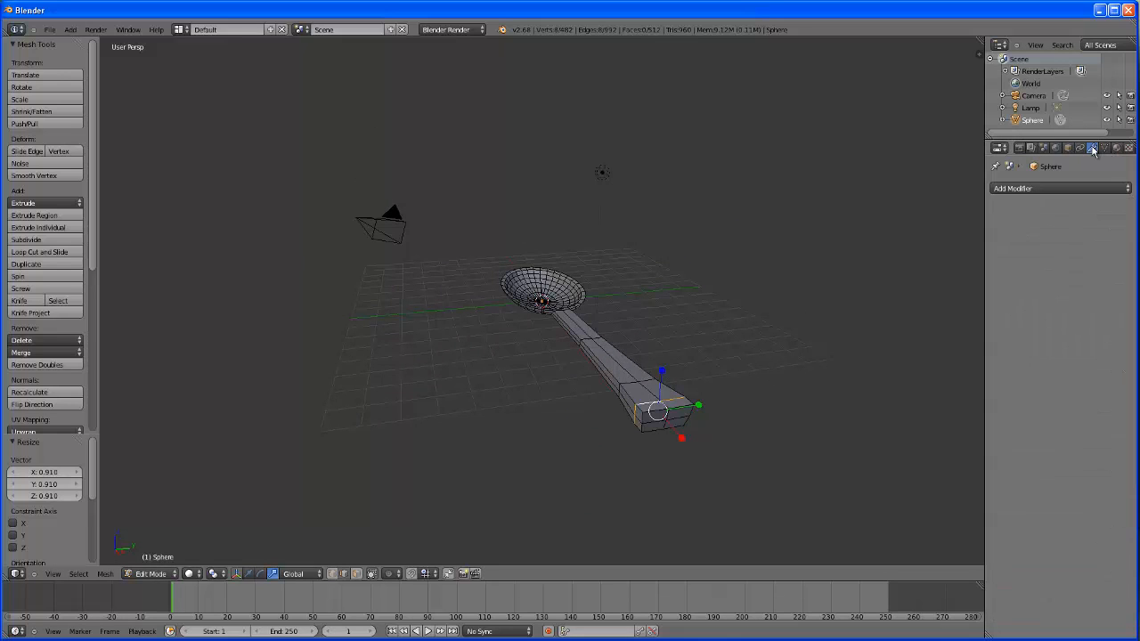
{"action": "left_click", "coordinate": [1077, 188]}
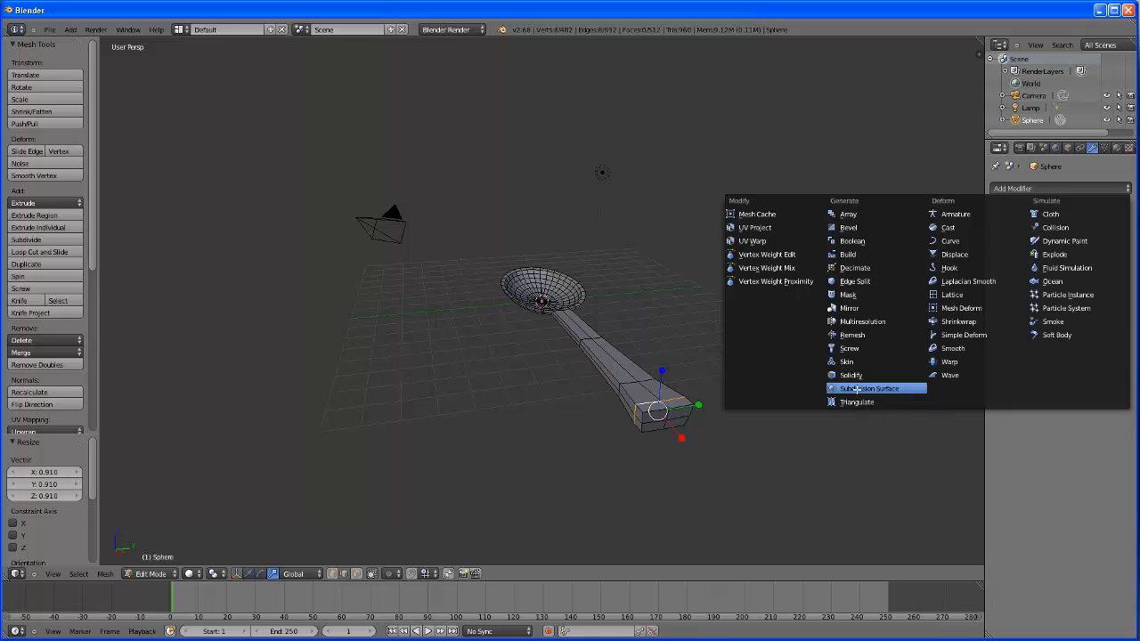
{"action": "left_click", "coordinate": [857, 389]}
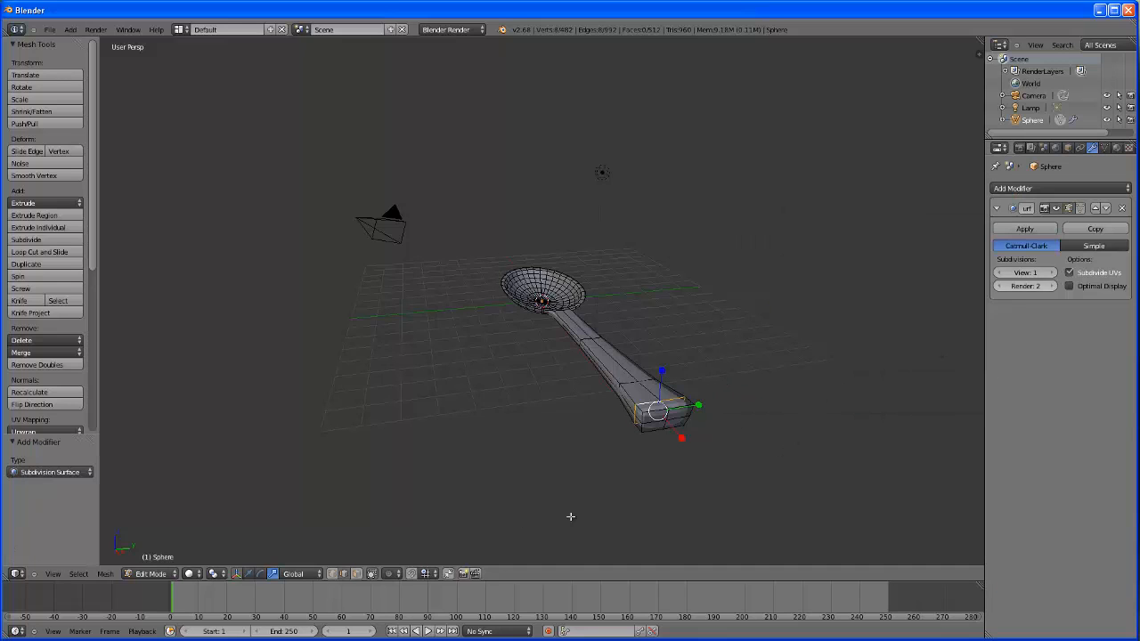
Switch to Object Mode and preview the smoothed spoon with the modifier's view subdivisions raised to 3.
{"action": "left_click", "coordinate": [169, 575]}
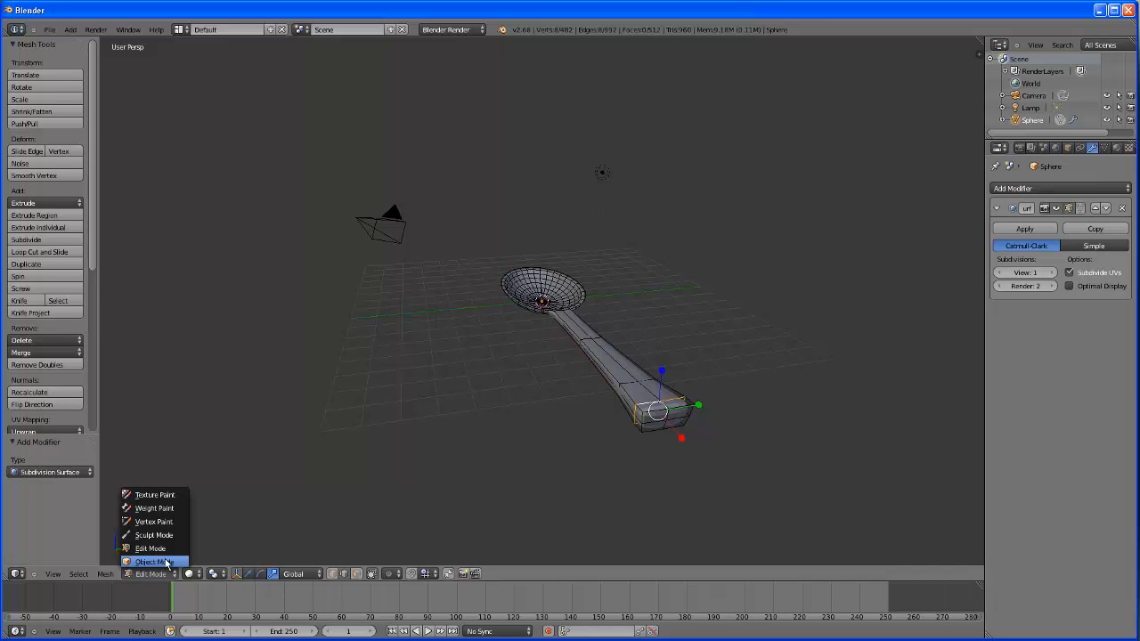
{"action": "left_click", "coordinate": [167, 562]}
{"action": "middle_click_drag", "start_coordinate": [822, 364], "coordinate": [853, 386]}
{"action": "left_click", "coordinate": [1052, 273]}
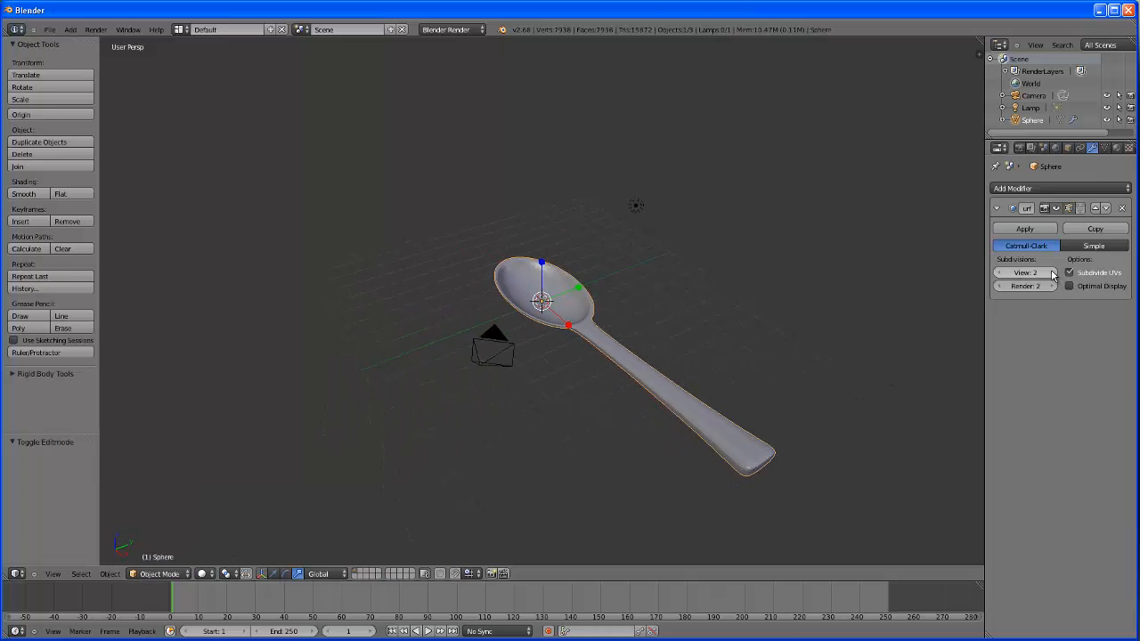
{"action": "left_click", "coordinate": [1053, 274]}
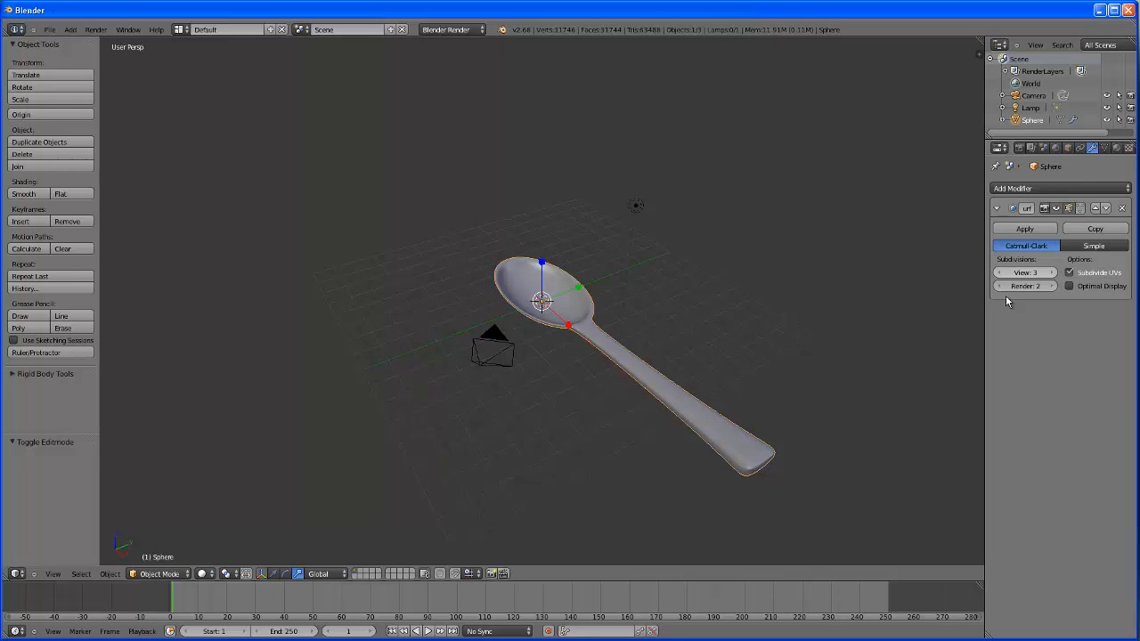
{"action": "middle_click_drag", "start_coordinate": [825, 392], "coordinate": [703, 399]}
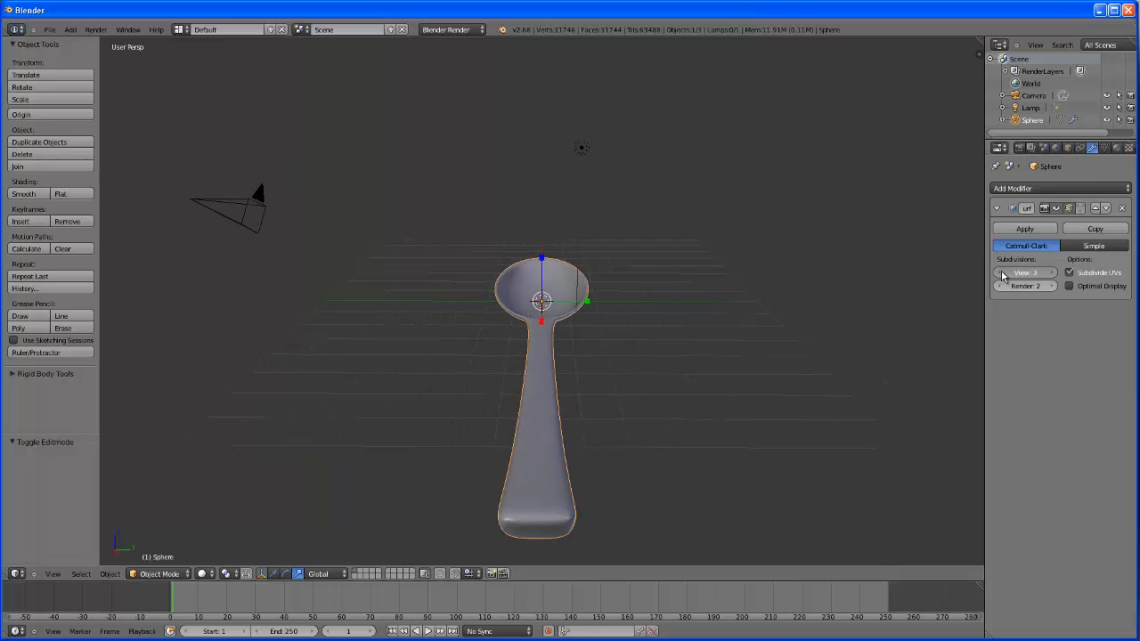
Lower the Subdivision Surface modifier's view subdivisions to 0.
{"action": "left_click", "coordinate": [1001, 275]}
{"action": "left_click", "coordinate": [1001, 275]}
{"action": "left_click", "coordinate": [1002, 276]}
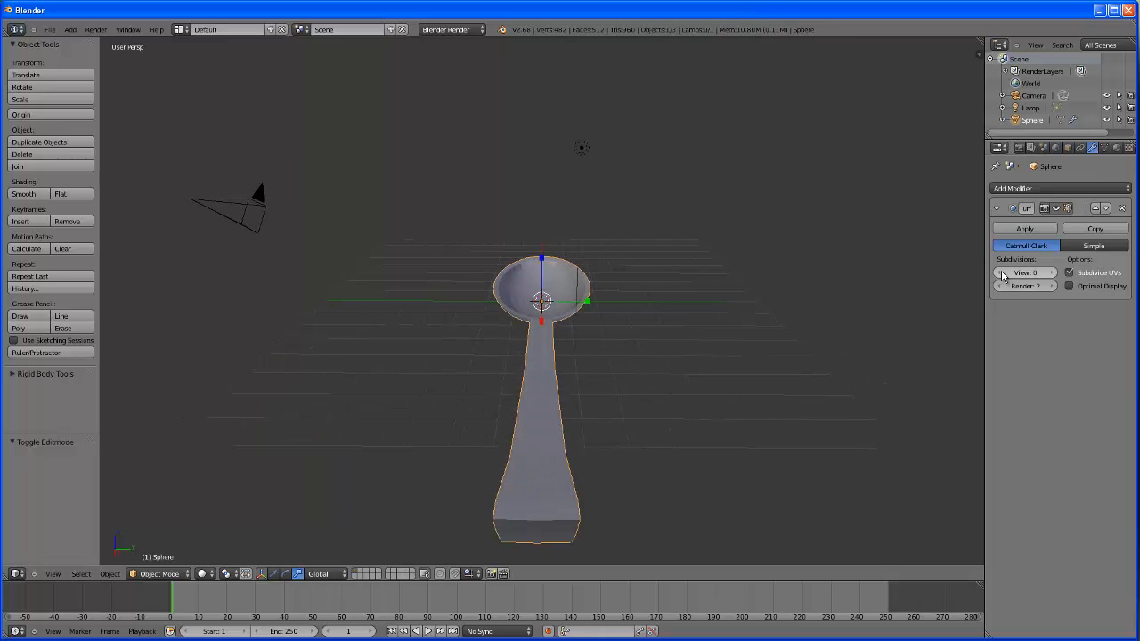
Return to Edit Mode and scale the edge loop closest to the handle's outer end uniformly to about 1.061.
{"action": "left_click", "coordinate": [183, 571]}
{"action": "left_click", "coordinate": [178, 553]}
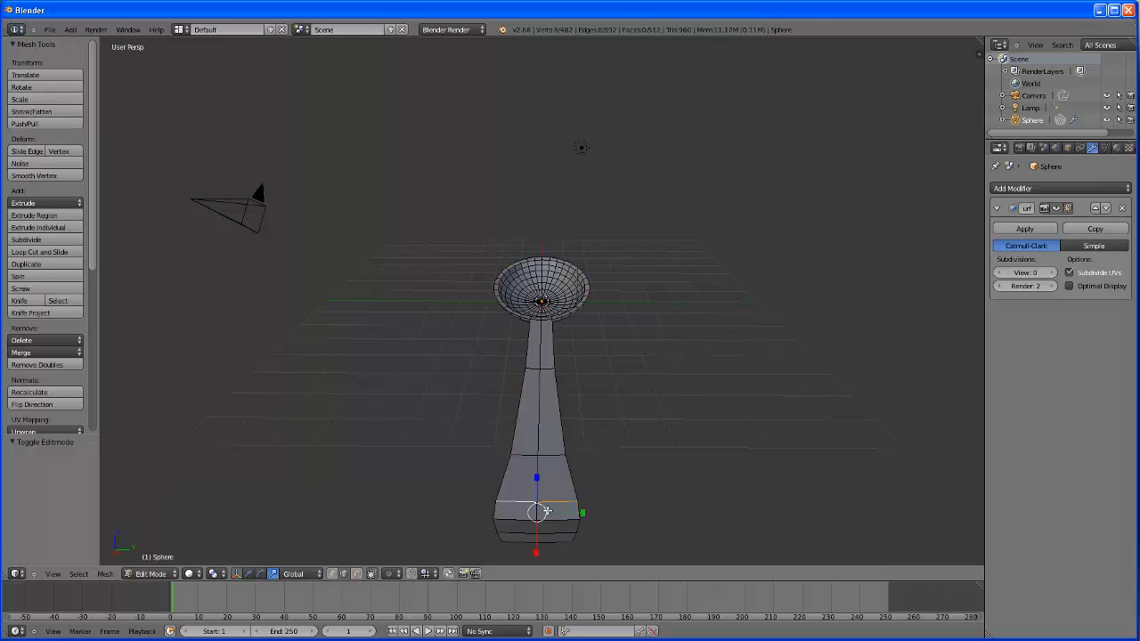
{"action": "key", "text": "s"}
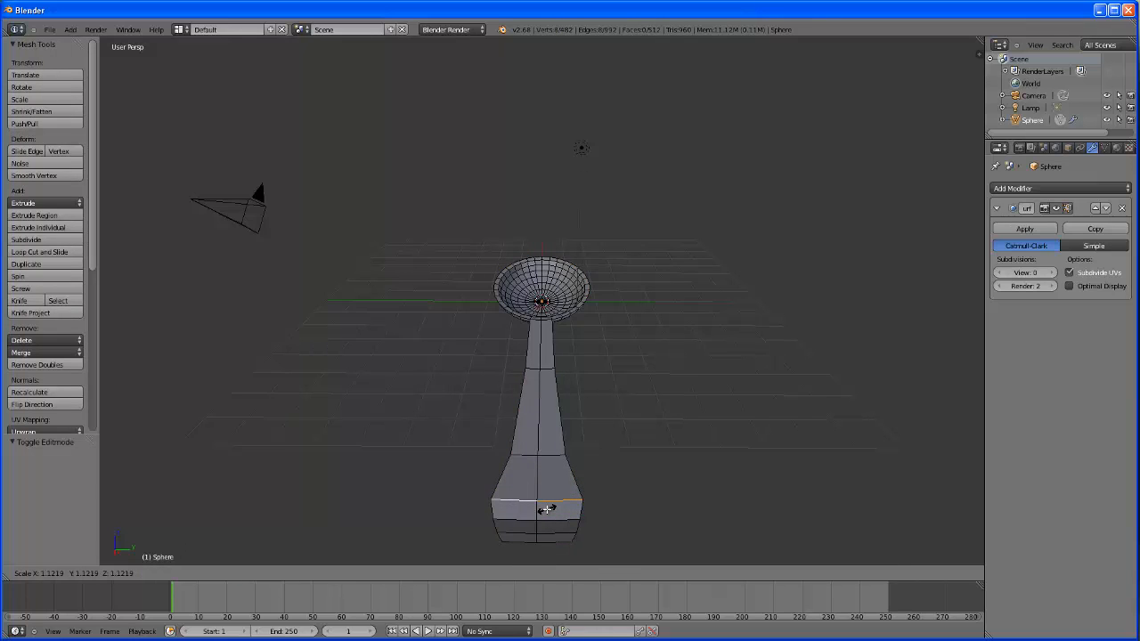
{"action": "left_click", "coordinate": [559, 463]}
Select the handle's full middle edge loop and widen it with a uniform scale of about 1.063.
{"action": "right_click", "coordinate": [554, 456]}
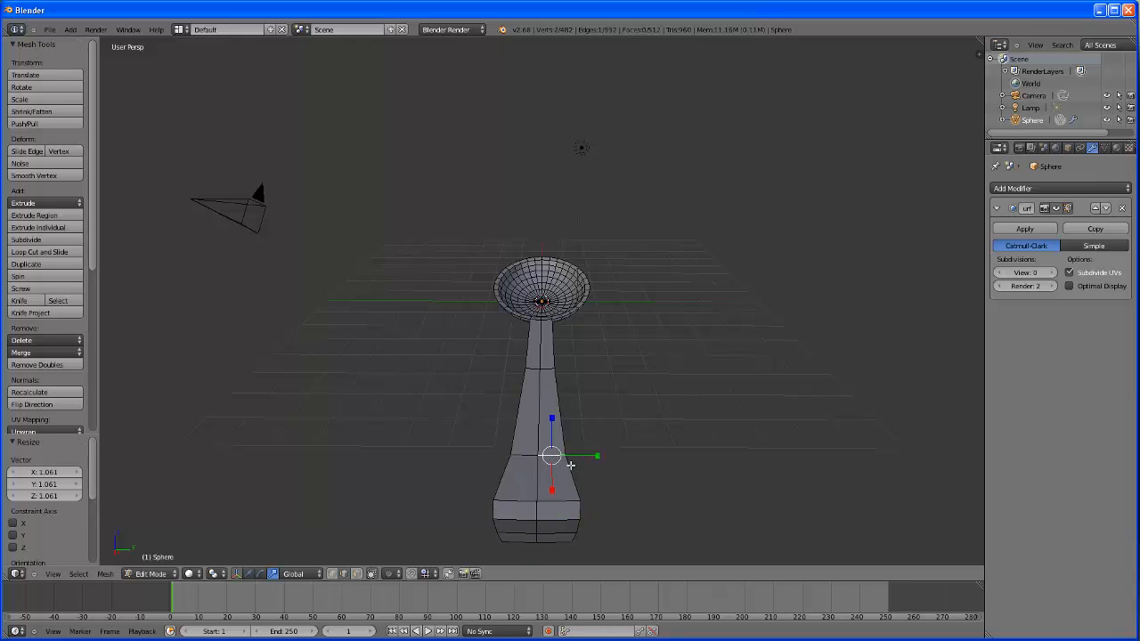
{"action": "left_click", "coordinate": [77, 575]}
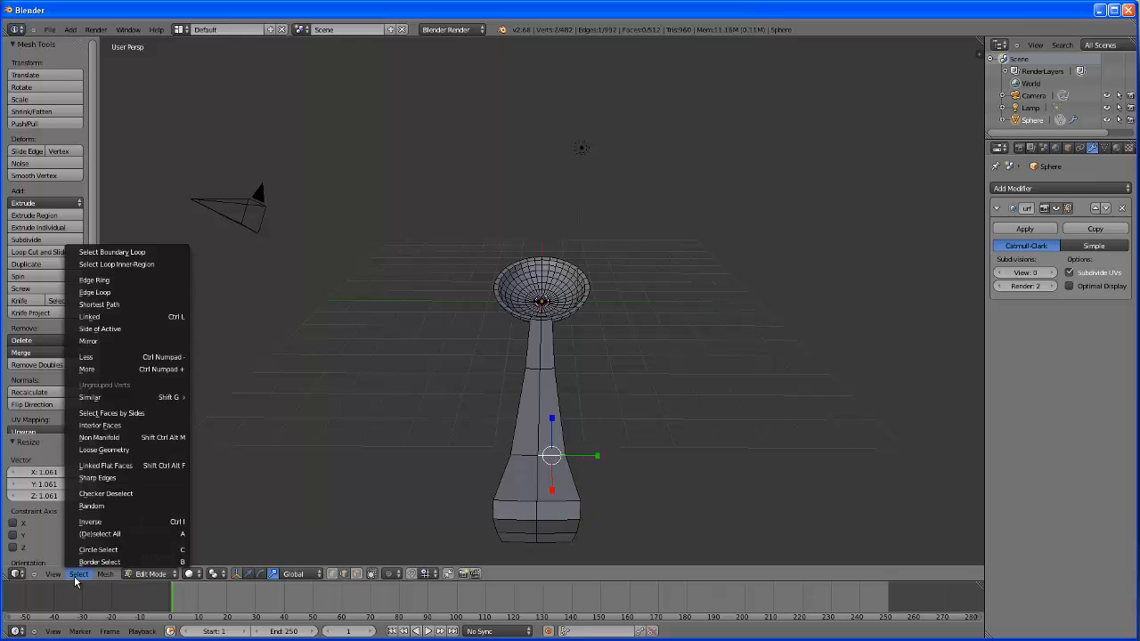
{"action": "key", "text": "e"}
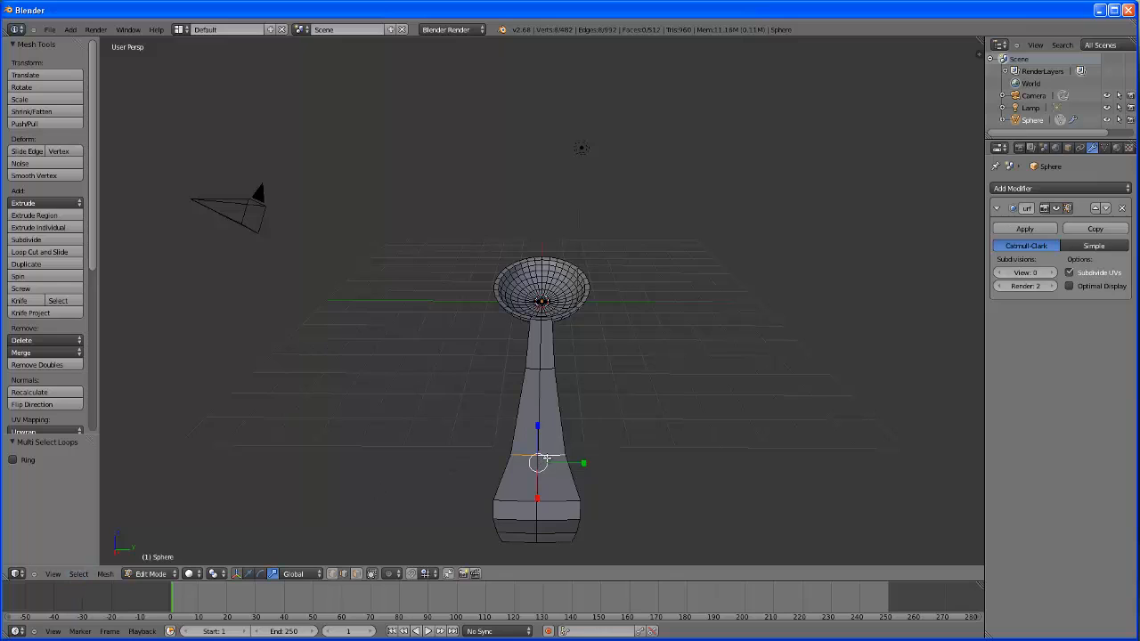
{"action": "key", "text": "s"}
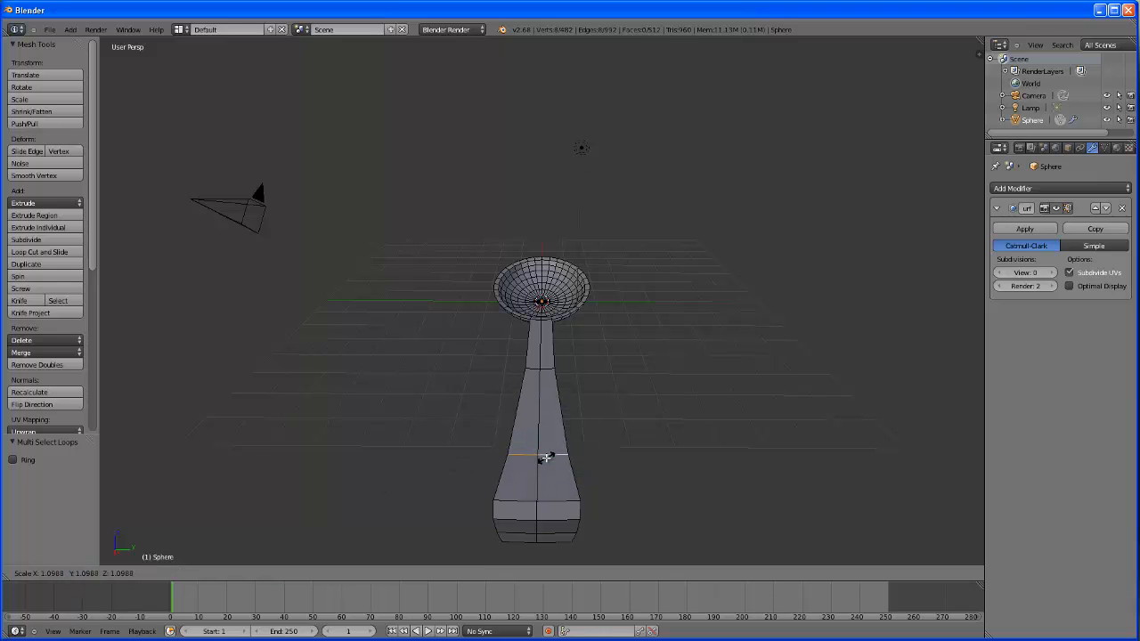
{"action": "left_click", "coordinate": [547, 459]}
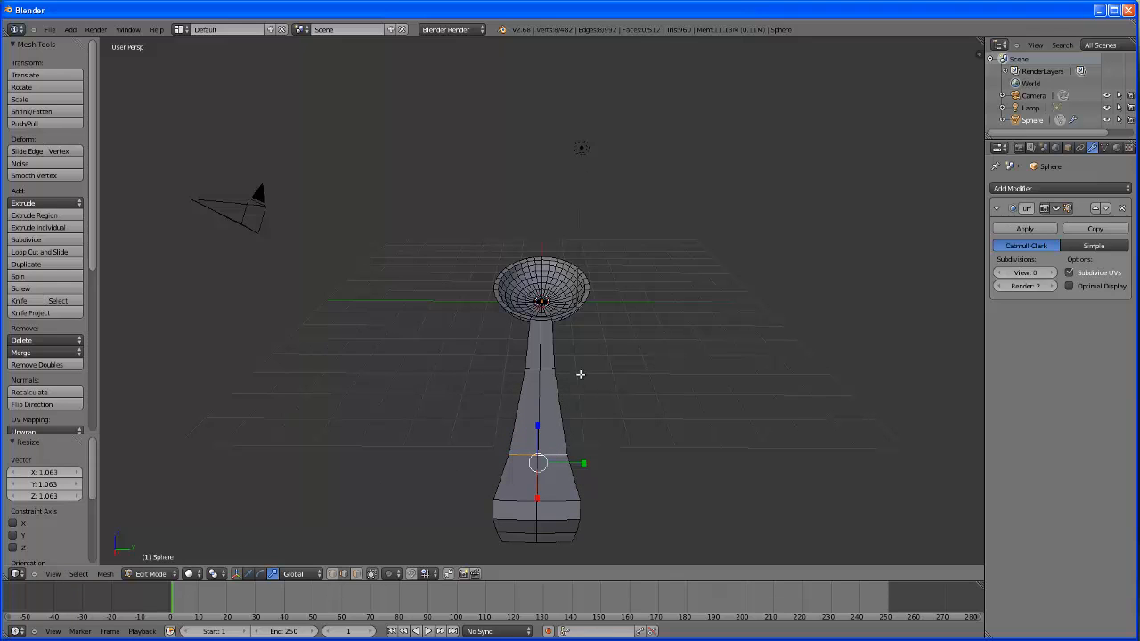
{"action": "middle_click_drag", "start_coordinate": [360, 423], "coordinate": [407, 415]}
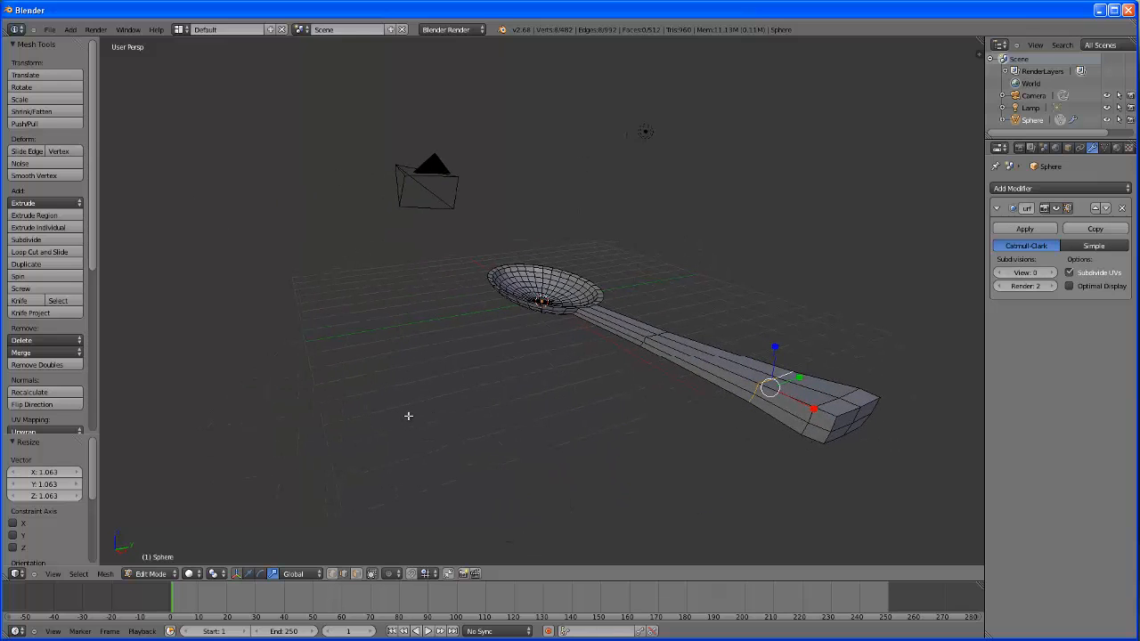
Add a loop cut across the handle between its middle loop and the next loop toward the bowl, slid about 0.215.
{"action": "left_click", "coordinate": [45, 253]}
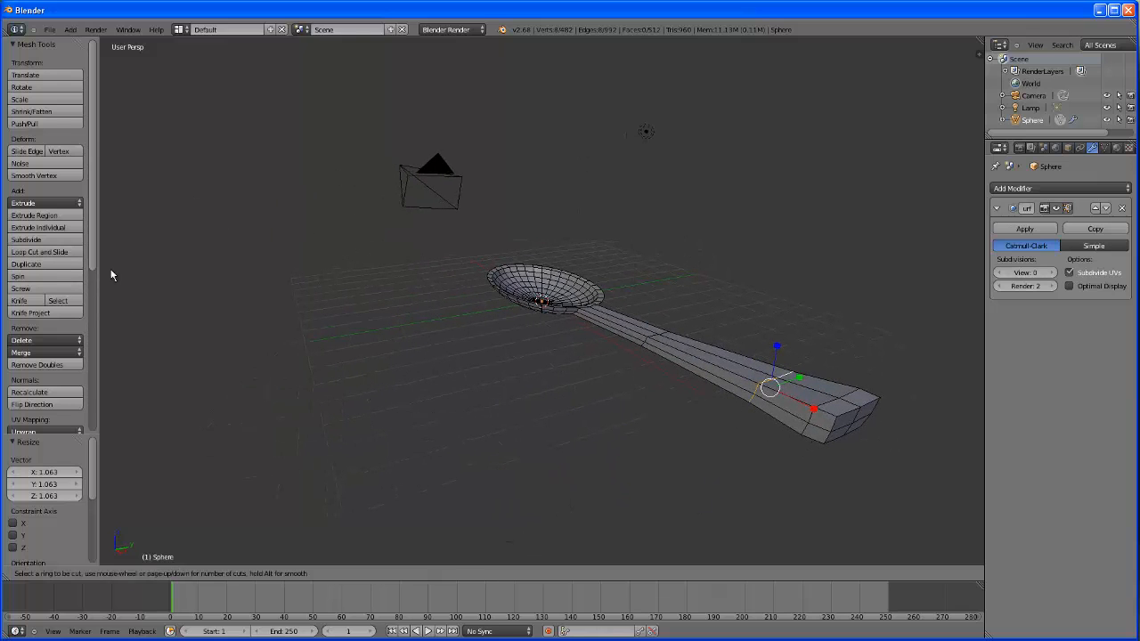
{"action": "left_click", "coordinate": [663, 348]}
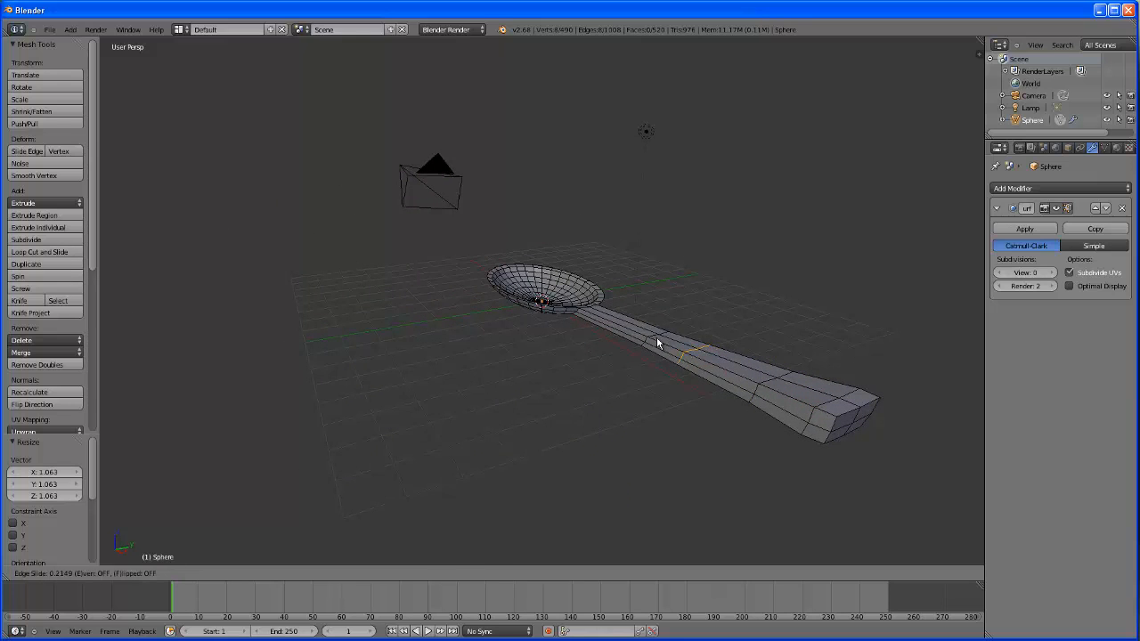
{"action": "left_click", "coordinate": [657, 344]}
Narrow the handle at the new edge loop with a uniform scale of about 0.910.
{"action": "middle_click_drag", "start_coordinate": [663, 415], "coordinate": [627, 426]}
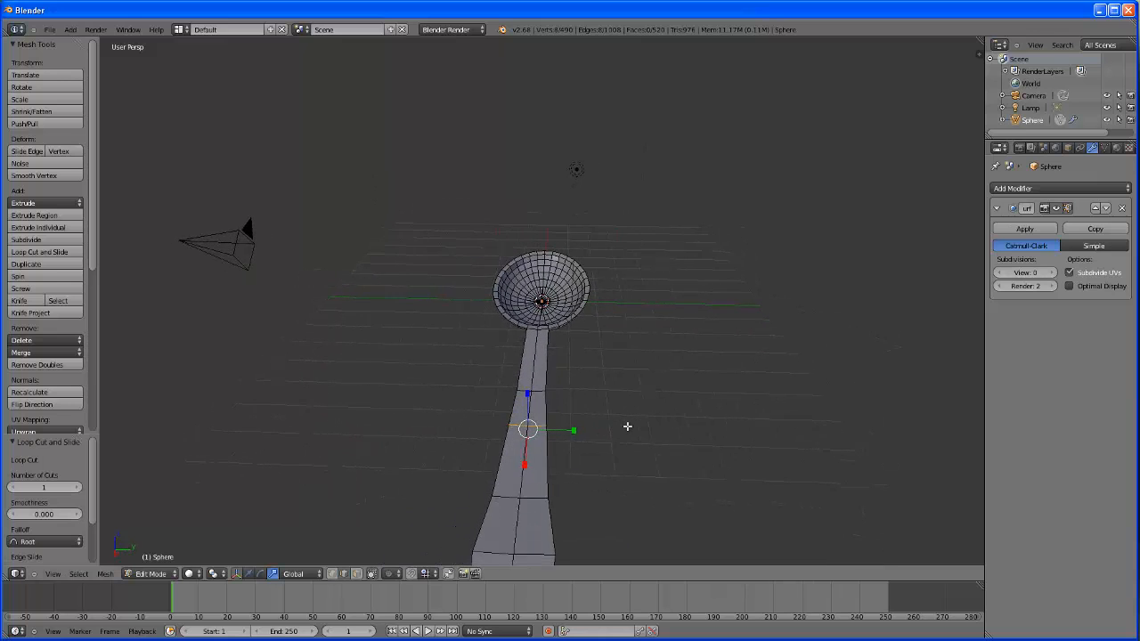
{"action": "scroll", "coordinate": [544, 457], "scroll_direction": "up", "scroll_amount": 2}
{"action": "scroll", "coordinate": [607, 460], "scroll_direction": "down", "scroll_amount": 1}
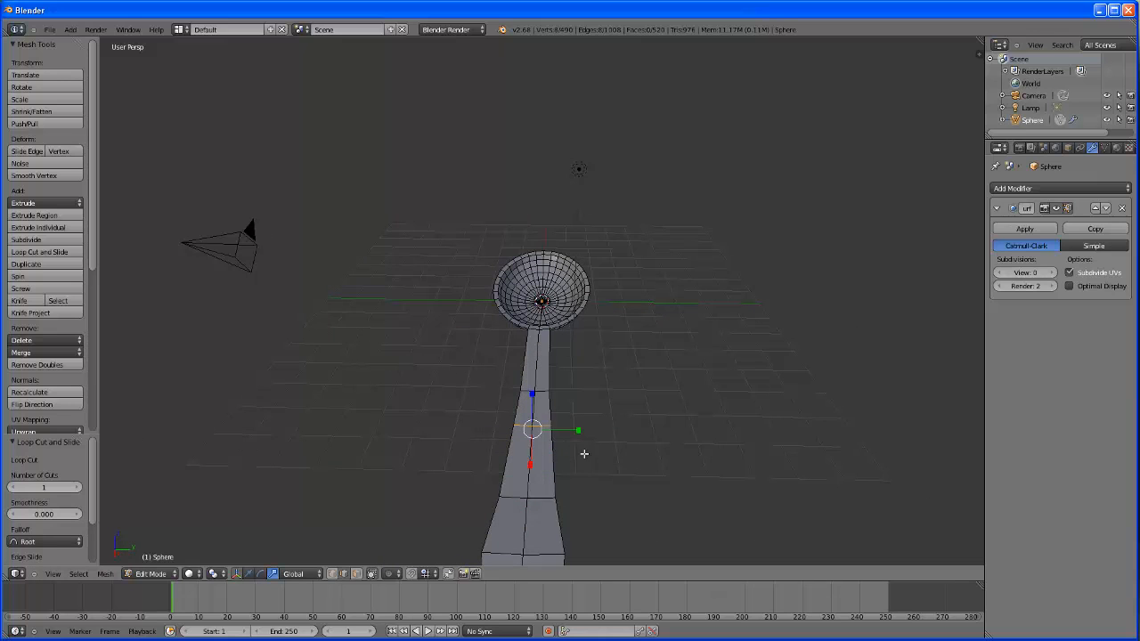
{"action": "key", "text": "s"}
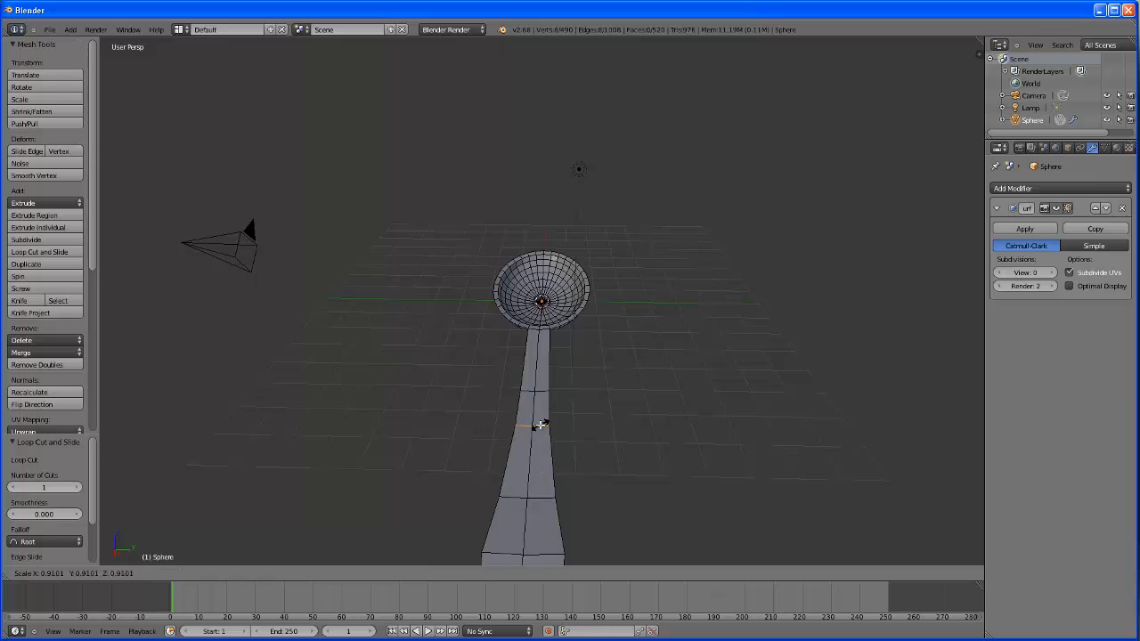
{"action": "left_click", "coordinate": [540, 425]}
Select the full handle edge loop next nearer the bowl and scale it uniformly to about 0.883.
{"action": "middle_click_drag", "start_coordinate": [597, 448], "coordinate": [597, 442]}
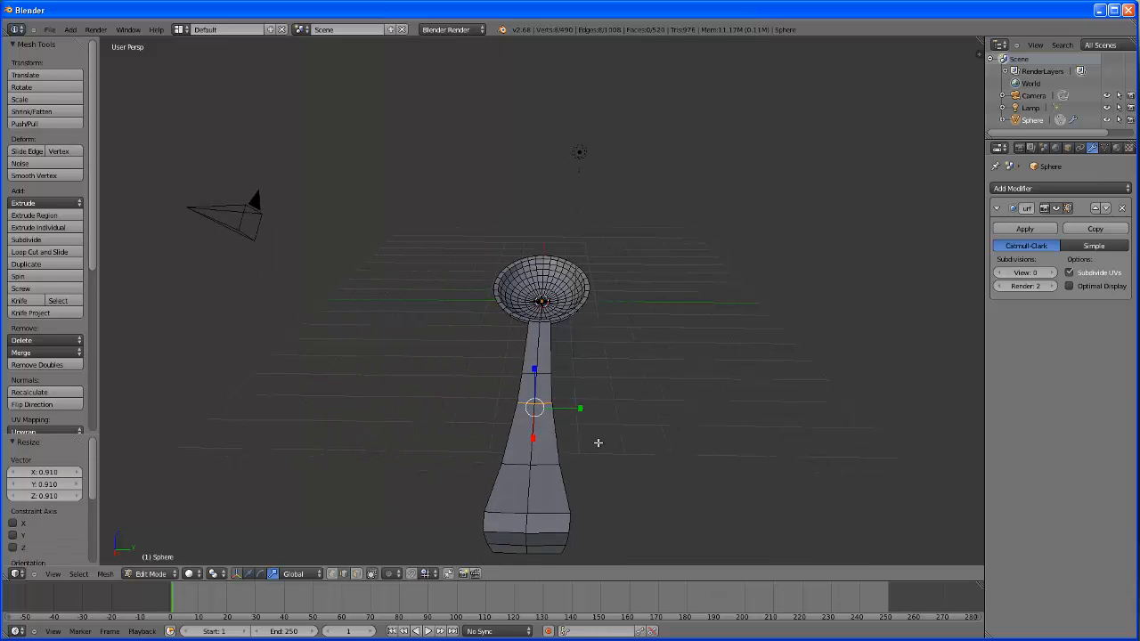
{"action": "right_click", "coordinate": [545, 377], "text": "alt"}
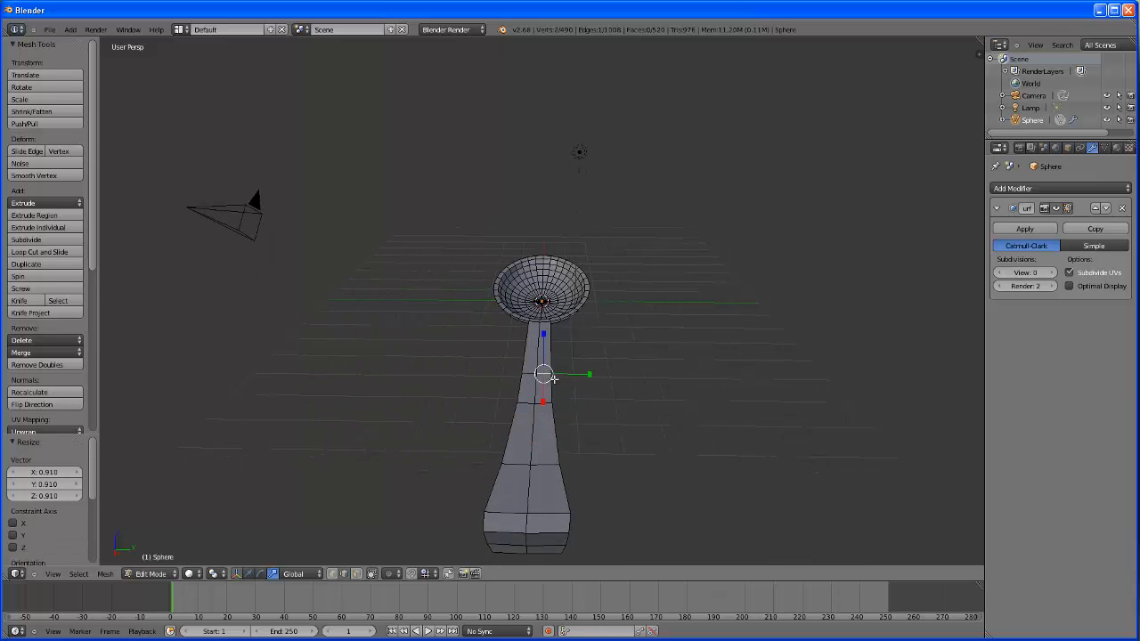
{"action": "left_click", "coordinate": [79, 574]}
{"action": "left_click", "coordinate": [94, 292]}
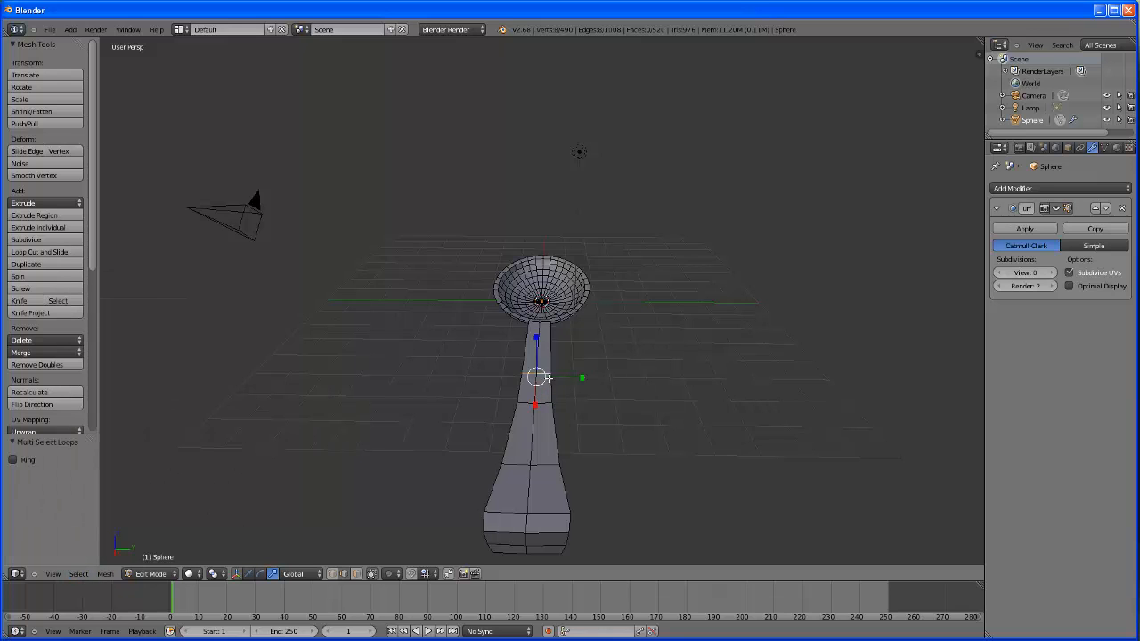
{"action": "key", "text": "s"}
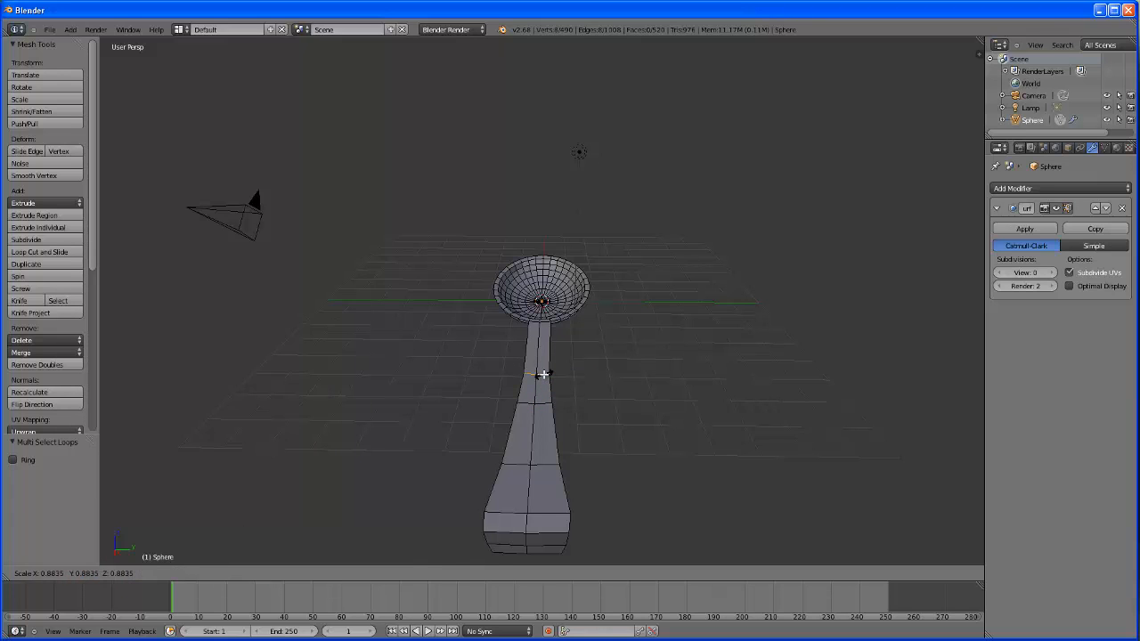
{"action": "left_click", "coordinate": [543, 375]}
Raise the Subdivision Surface modifier's view subdivisions to 3 and inspect the smoothed spoon in Object Mode.
{"action": "middle_click_drag", "start_coordinate": [585, 457], "coordinate": [650, 394]}
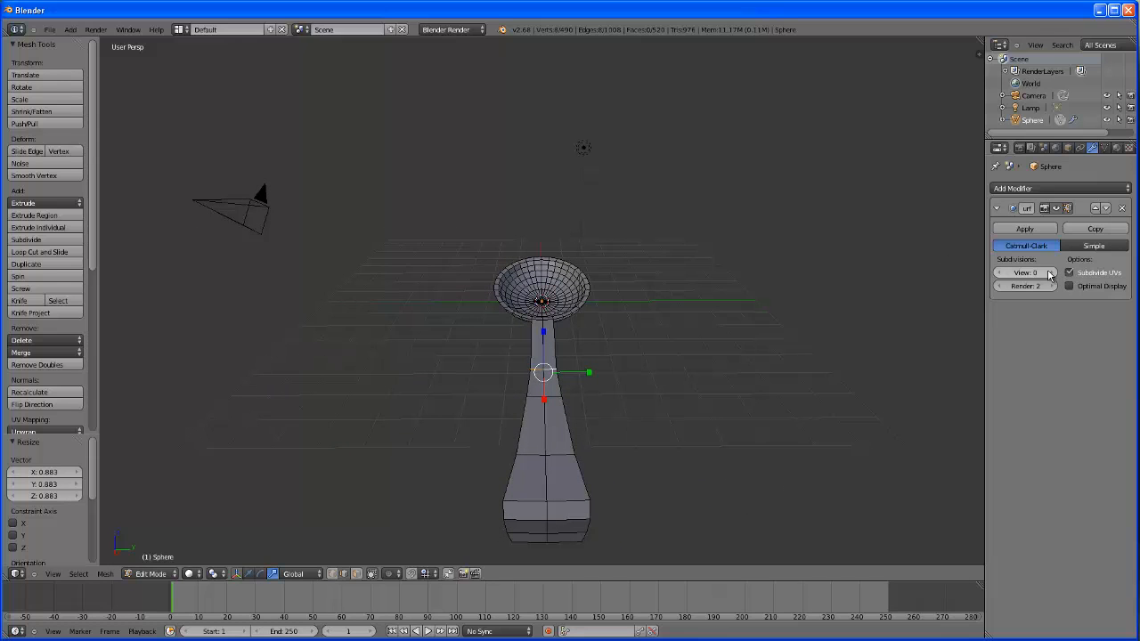
{"action": "left_click", "coordinate": [1051, 274]}
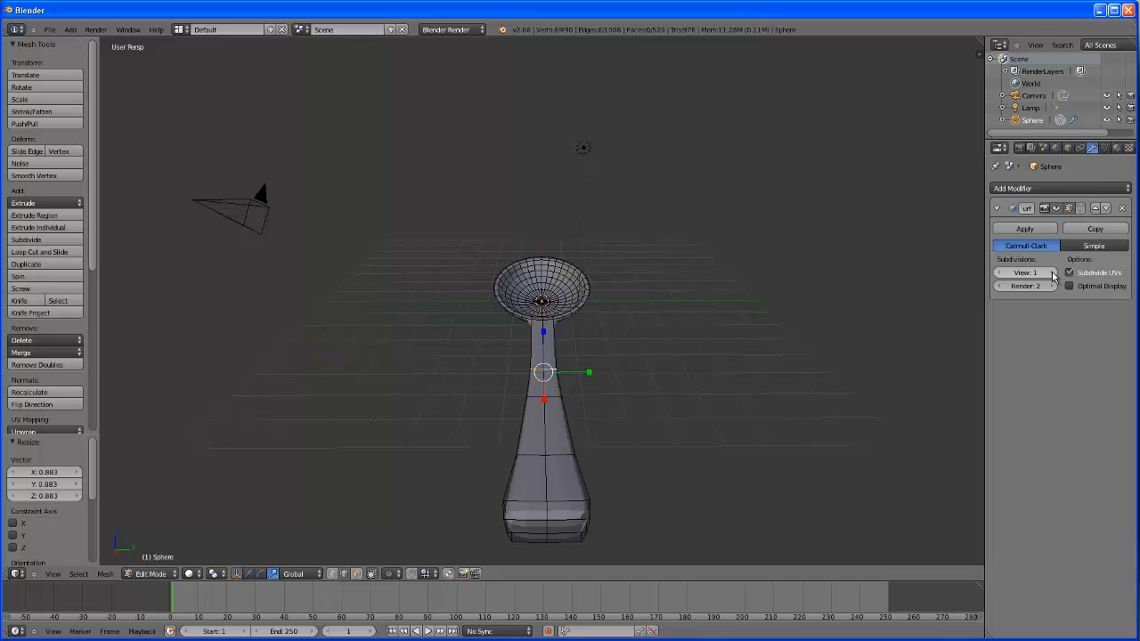
{"action": "left_click", "coordinate": [1052, 274]}
{"action": "left_click", "coordinate": [1052, 273]}
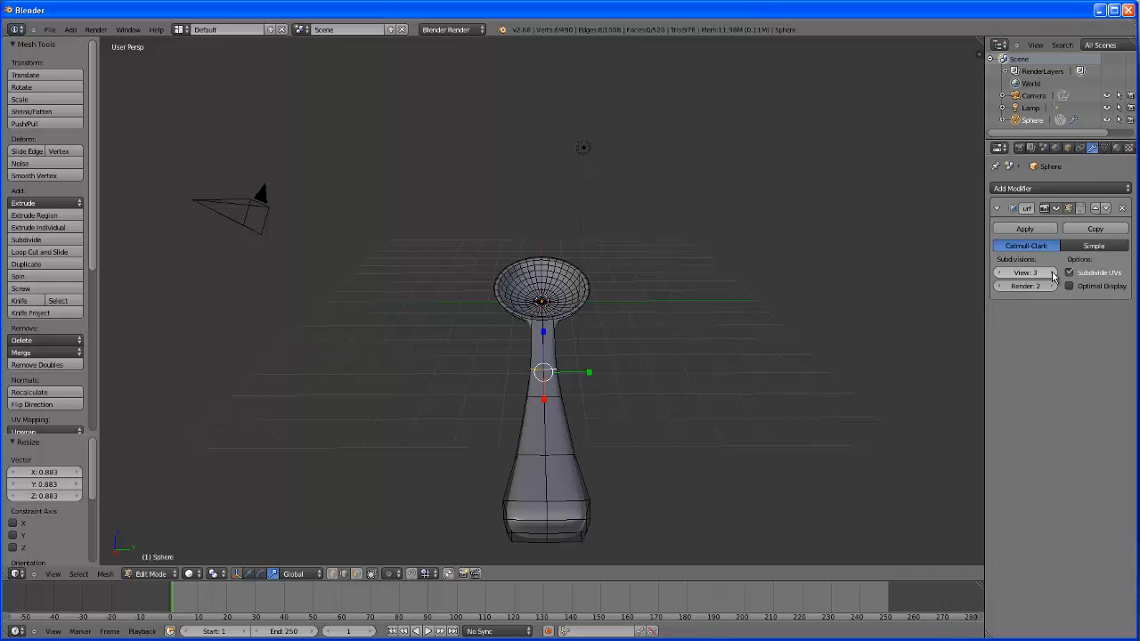
{"action": "left_click", "coordinate": [155, 574]}
{"action": "left_click", "coordinate": [153, 561]}
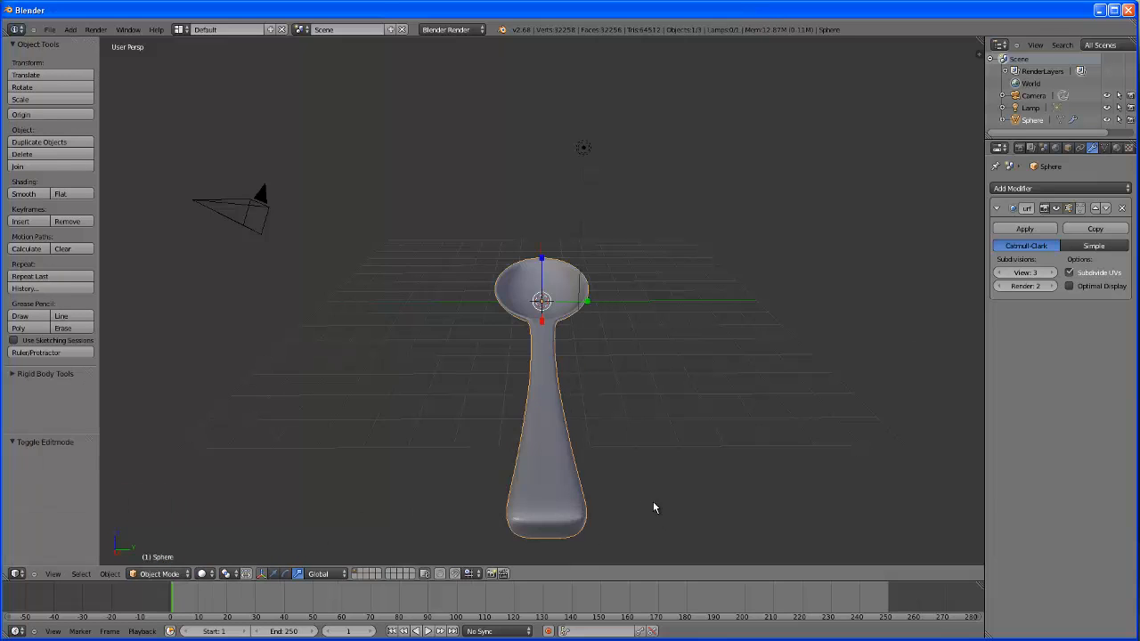
{"action": "middle_click_drag", "start_coordinate": [653, 508], "coordinate": [570, 505]}
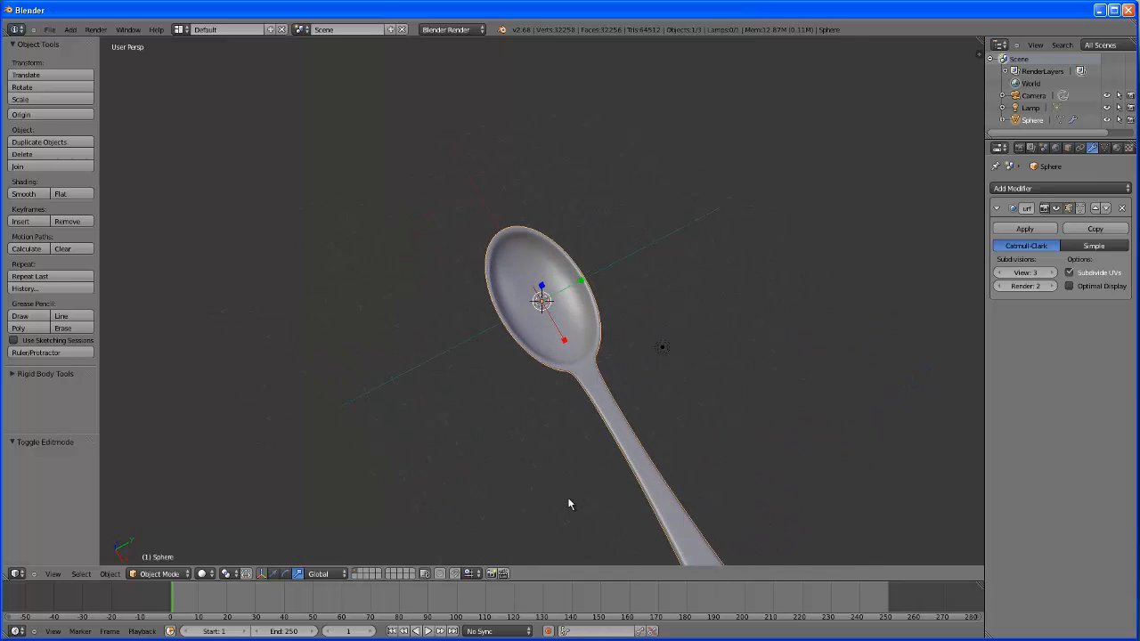
{"action": "mouse_move", "coordinate": [691, 439]}
{"action": "middle_mouse_down"}
{"action": "mouse_move", "coordinate": [677, 412]}
{"action": "mouse_move", "coordinate": [679, 424]}
{"action": "middle_mouse_up"}
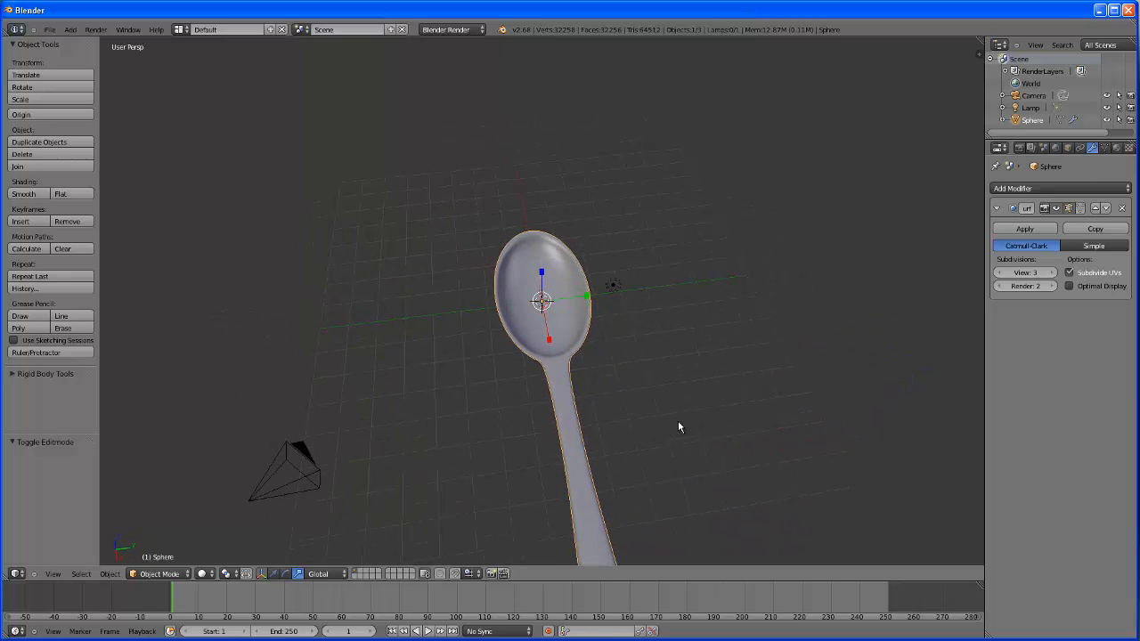
Return to Edit Mode with wireframe display and box-select only the bowl's vertices, leaving the handle loops unselected.
{"action": "left_click", "coordinate": [159, 574]}
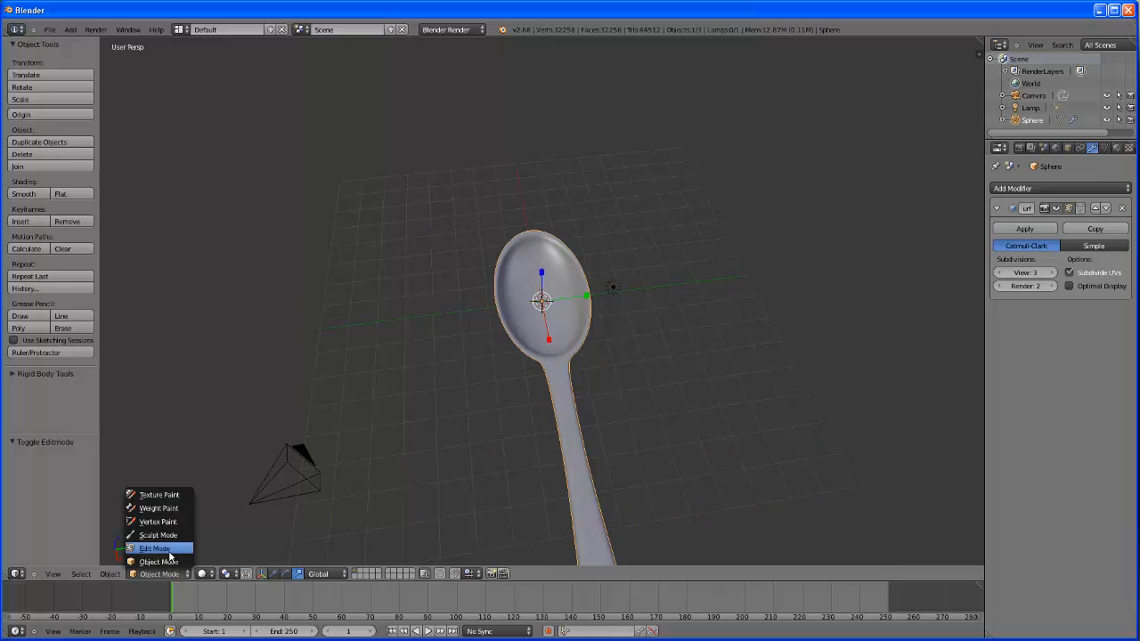
{"action": "left_click", "coordinate": [171, 553]}
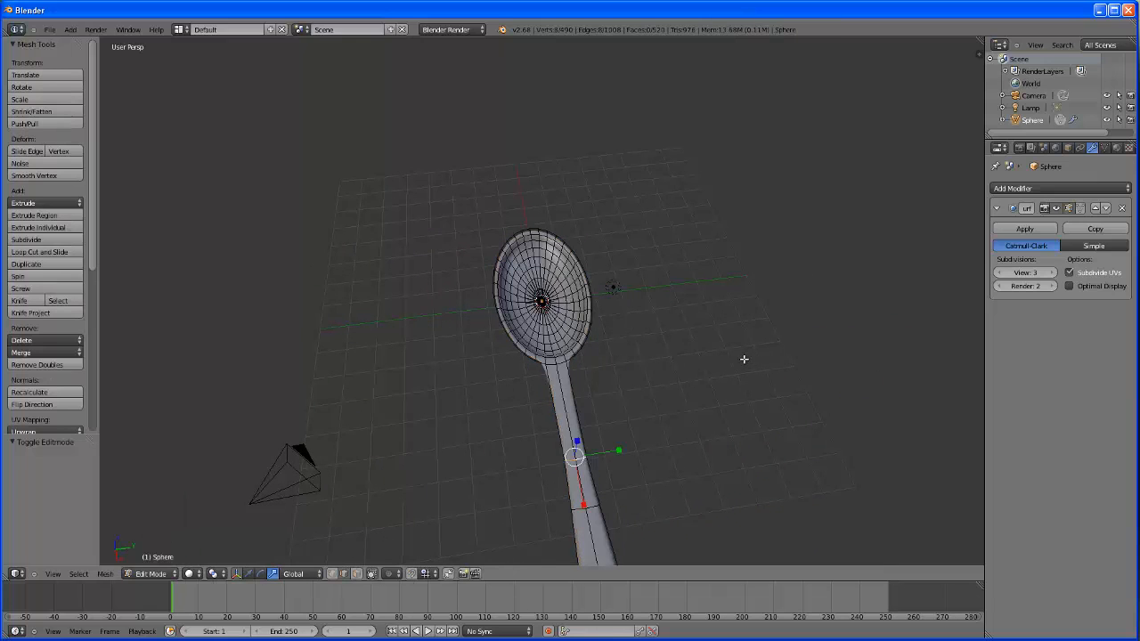
{"action": "middle_click_drag", "start_coordinate": [648, 399], "coordinate": [682, 360]}
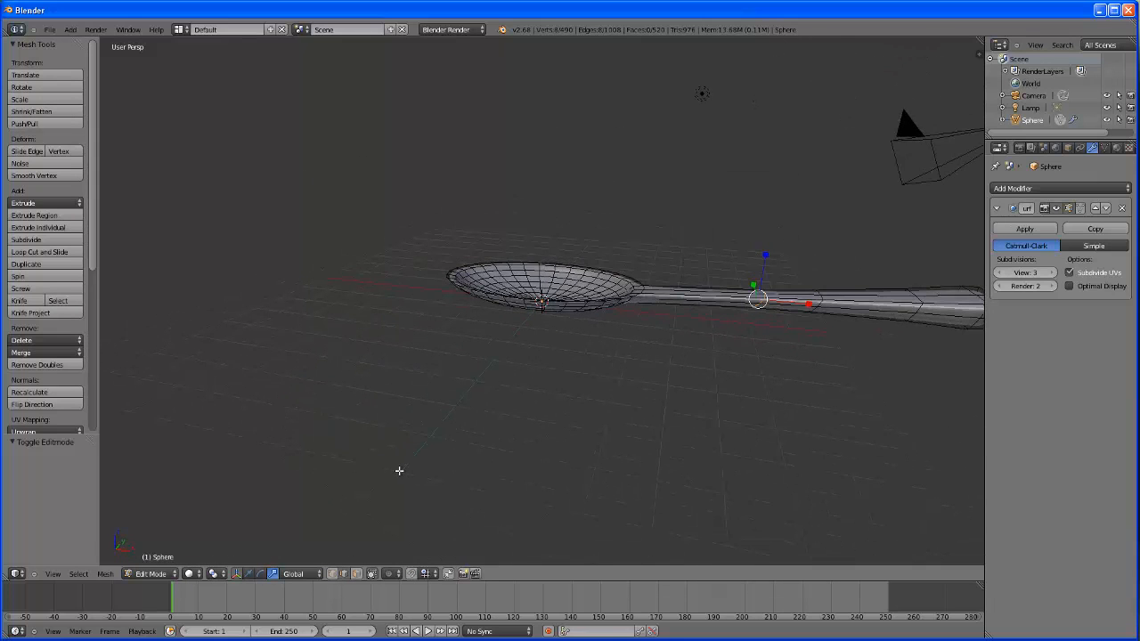
{"action": "key", "text": "z"}
{"action": "middle_click_drag", "start_coordinate": [498, 408], "coordinate": [530, 378]}
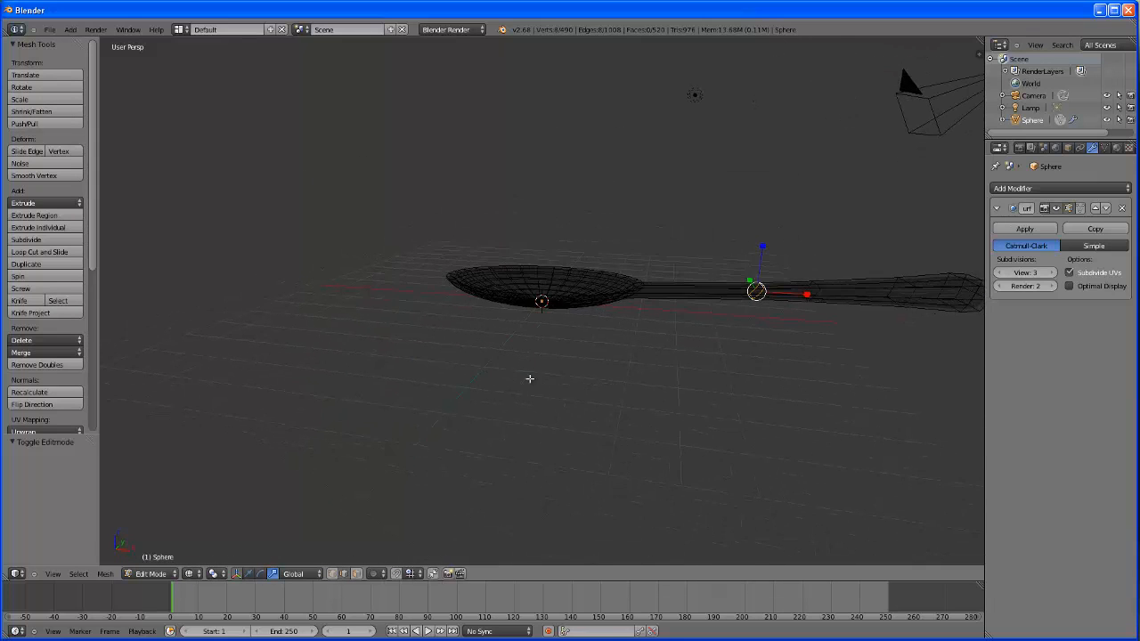
{"action": "key", "text": "b"}
{"action": "left_click_drag", "start_coordinate": [425, 233], "coordinate": [679, 349]}
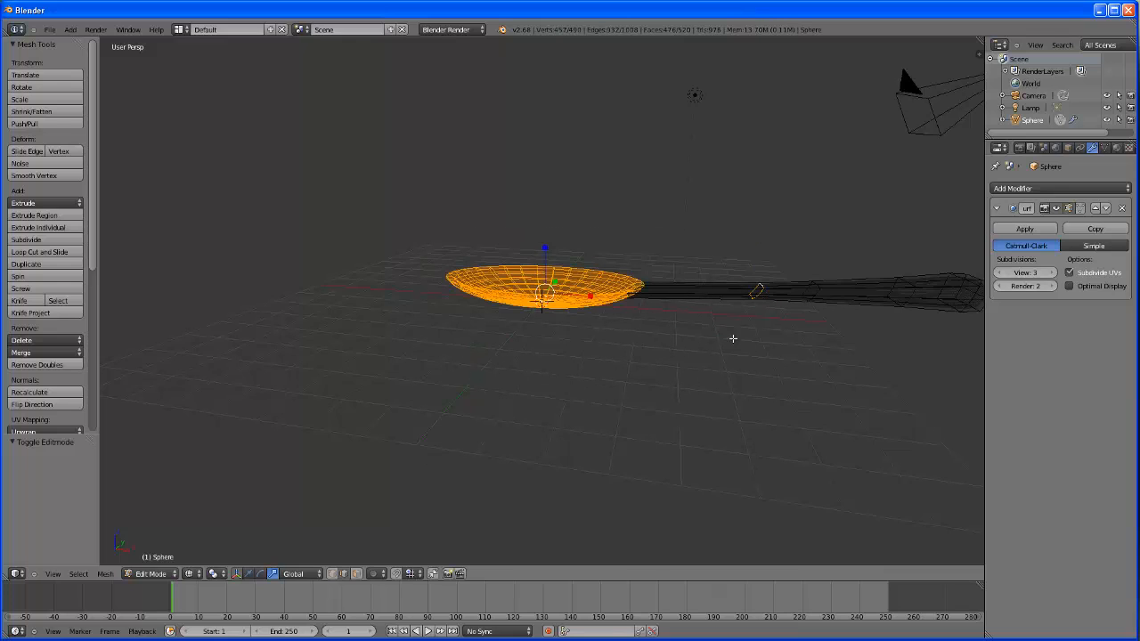
{"action": "key", "text": "a"}
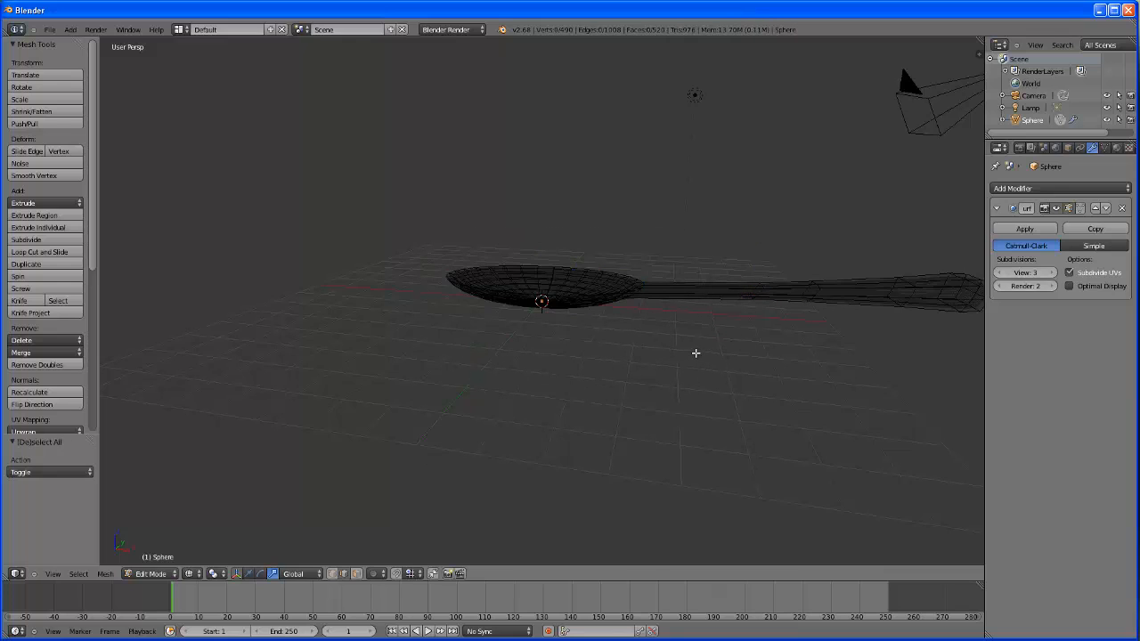
{"action": "key", "text": "b"}
{"action": "left_click_drag", "start_coordinate": [432, 237], "coordinate": [663, 350]}
Shorten the selected bowl by scaling it to about 0.886 along the X axis.
{"action": "middle_click_drag", "start_coordinate": [608, 390], "coordinate": [580, 288]}
{"action": "key", "text": "s"}
{"action": "key", "text": "x"}
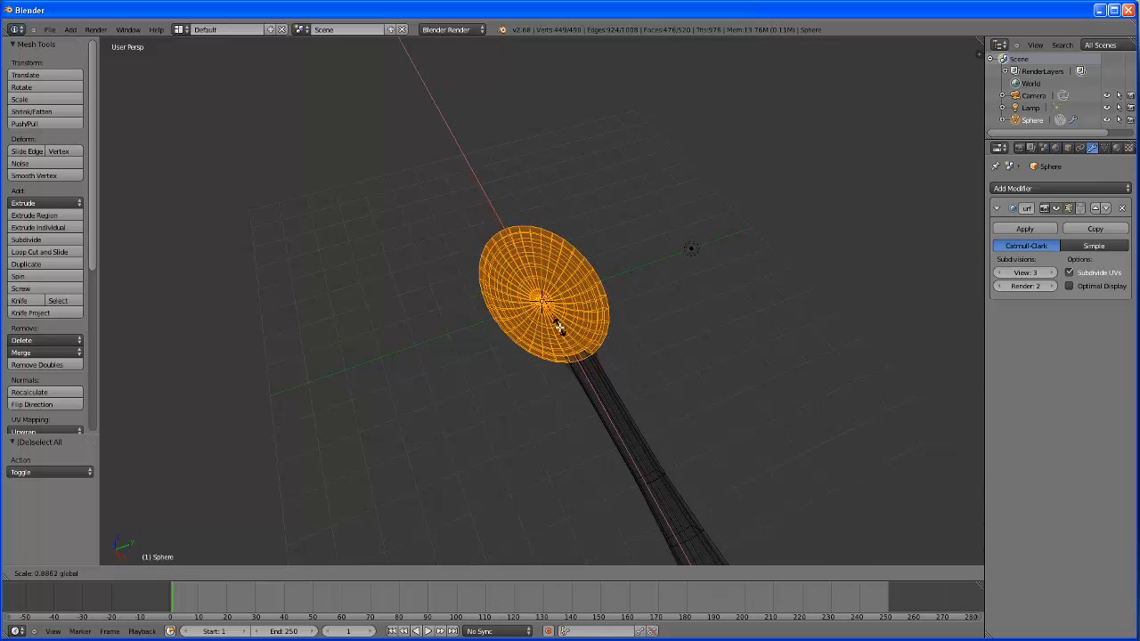
{"action": "left_click", "coordinate": [558, 328]}
Narrow the bowl along the Y axis with a scale of about 0.844, followed by a slight widening of about 1.026.
{"action": "key", "text": "s"}
{"action": "key", "text": "y"}
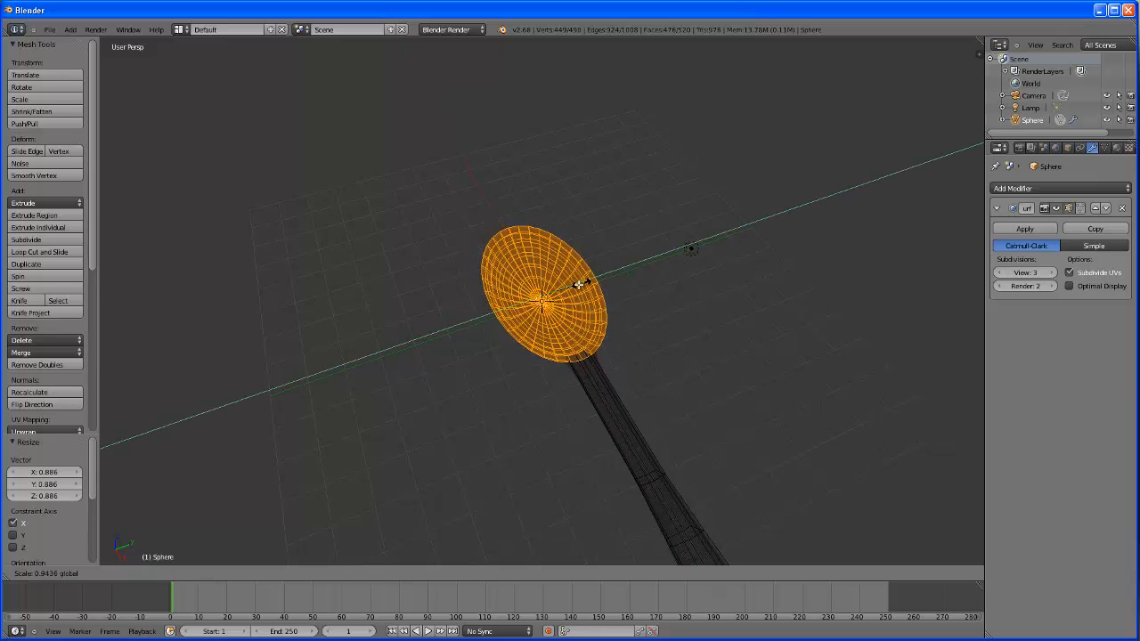
{"action": "left_click", "coordinate": [553, 328]}
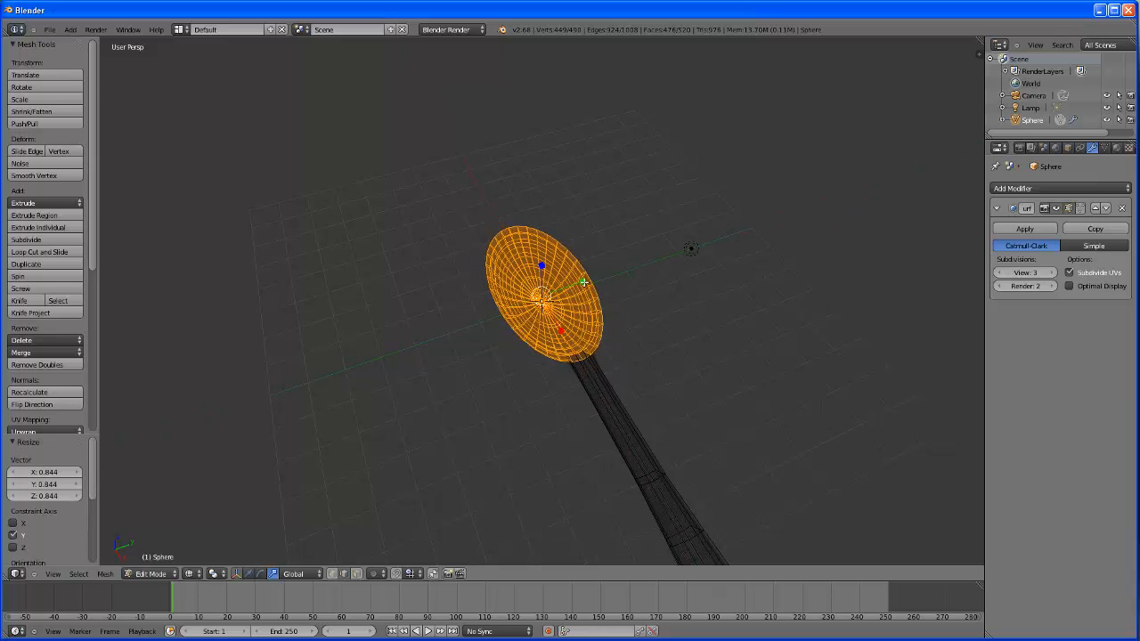
{"action": "left_click_drag", "start_coordinate": [584, 282], "coordinate": [585, 281]}
{"action": "scroll", "coordinate": [515, 383], "scroll_direction": "down", "scroll_amount": 1}
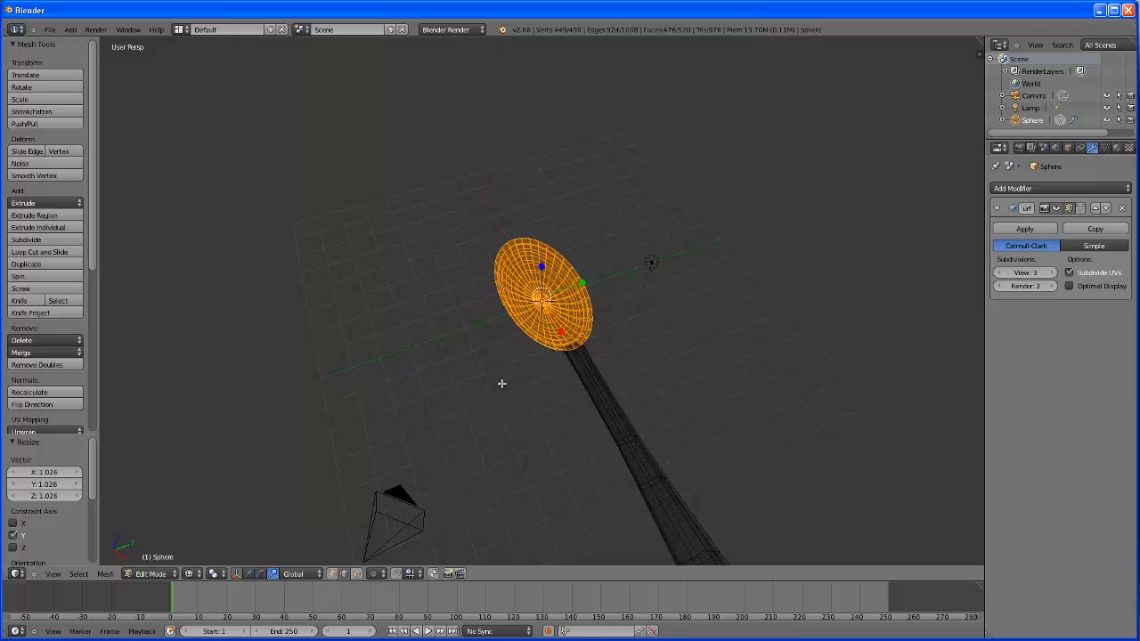
Deselect everything and show the smoothed spoon in Object Mode with solid shading.
{"action": "key", "text": "a"}
{"action": "left_click", "coordinate": [153, 573]}
{"action": "left_click", "coordinate": [151, 555]}
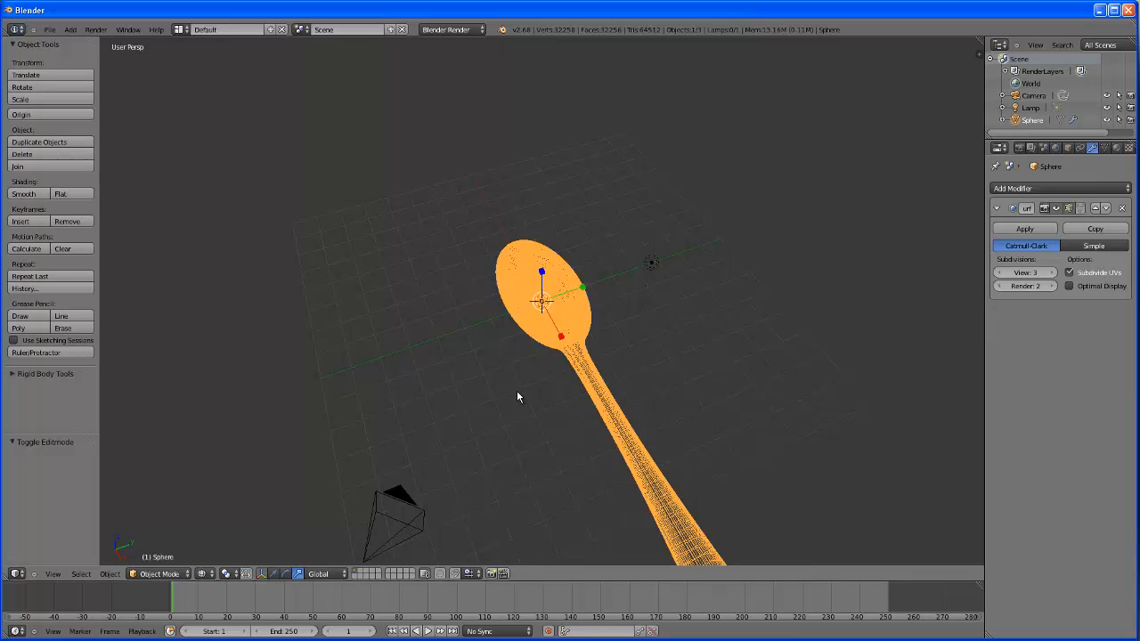
{"action": "key", "text": "a"}
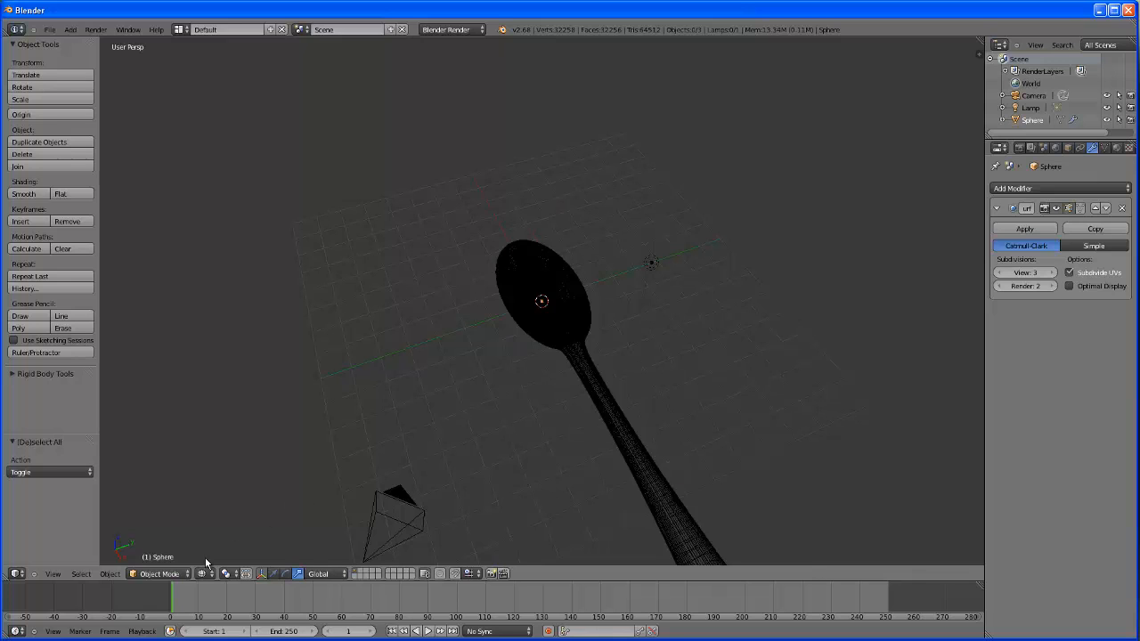
{"action": "left_click", "coordinate": [178, 574]}
{"action": "left_click", "coordinate": [177, 545]}
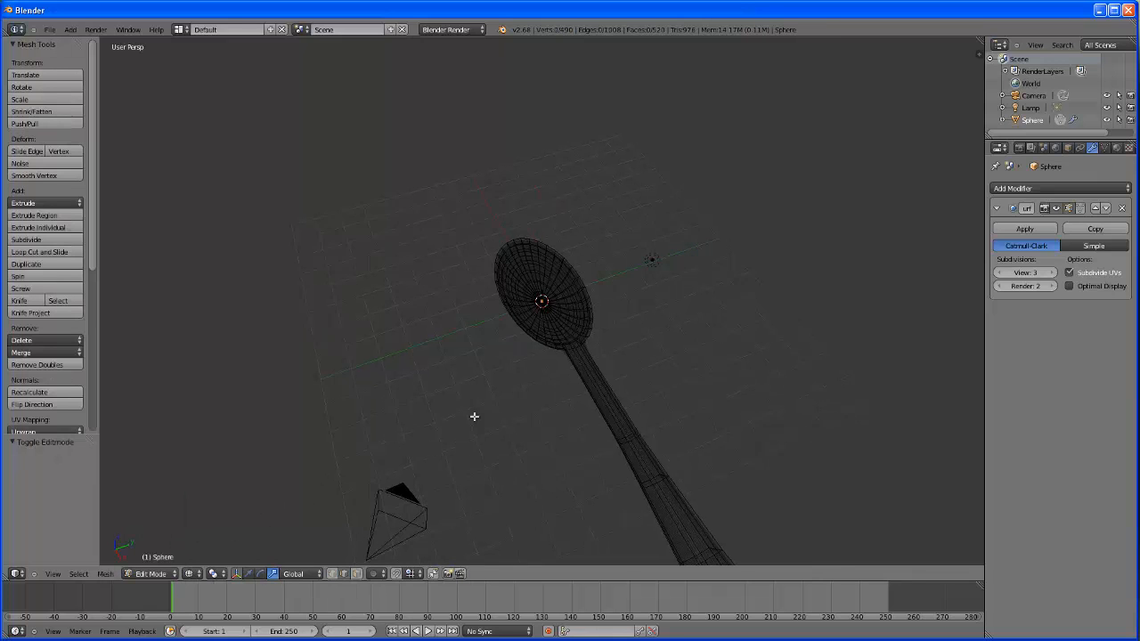
{"action": "middle_click_drag", "start_coordinate": [474, 415], "coordinate": [508, 400]}
{"action": "key", "text": "z"}
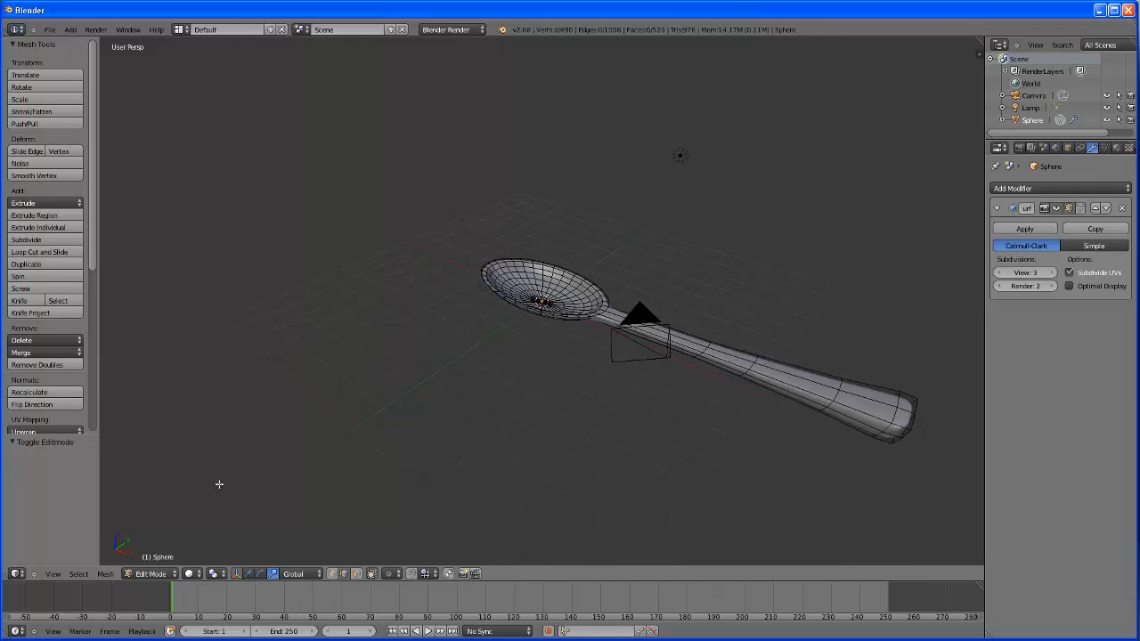
{"action": "left_click", "coordinate": [150, 574]}
{"action": "left_click", "coordinate": [151, 550]}
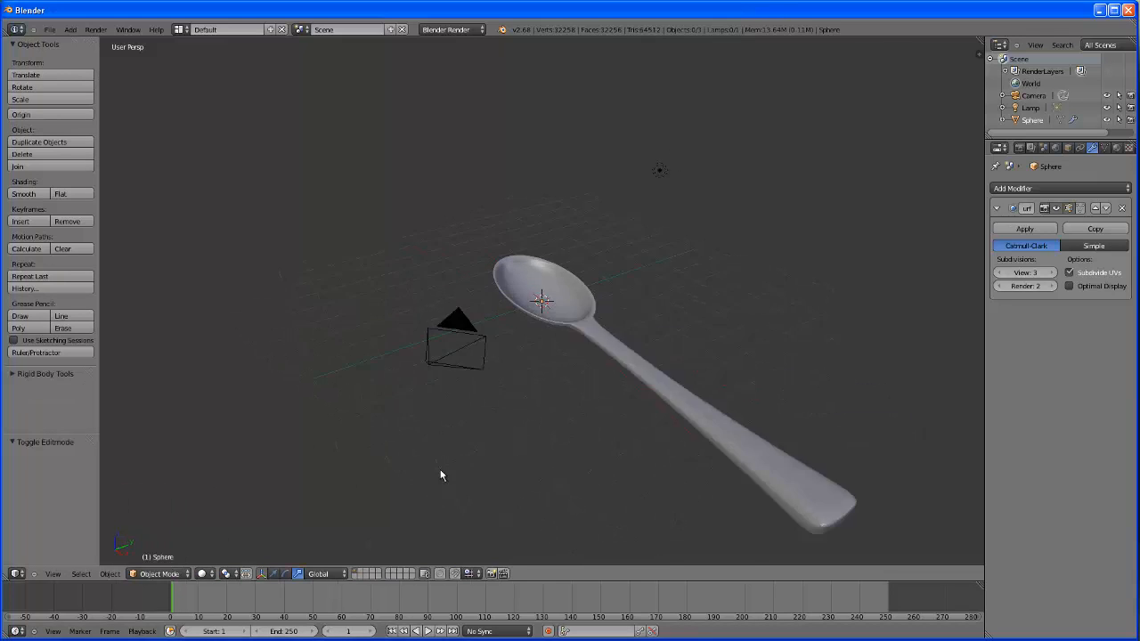